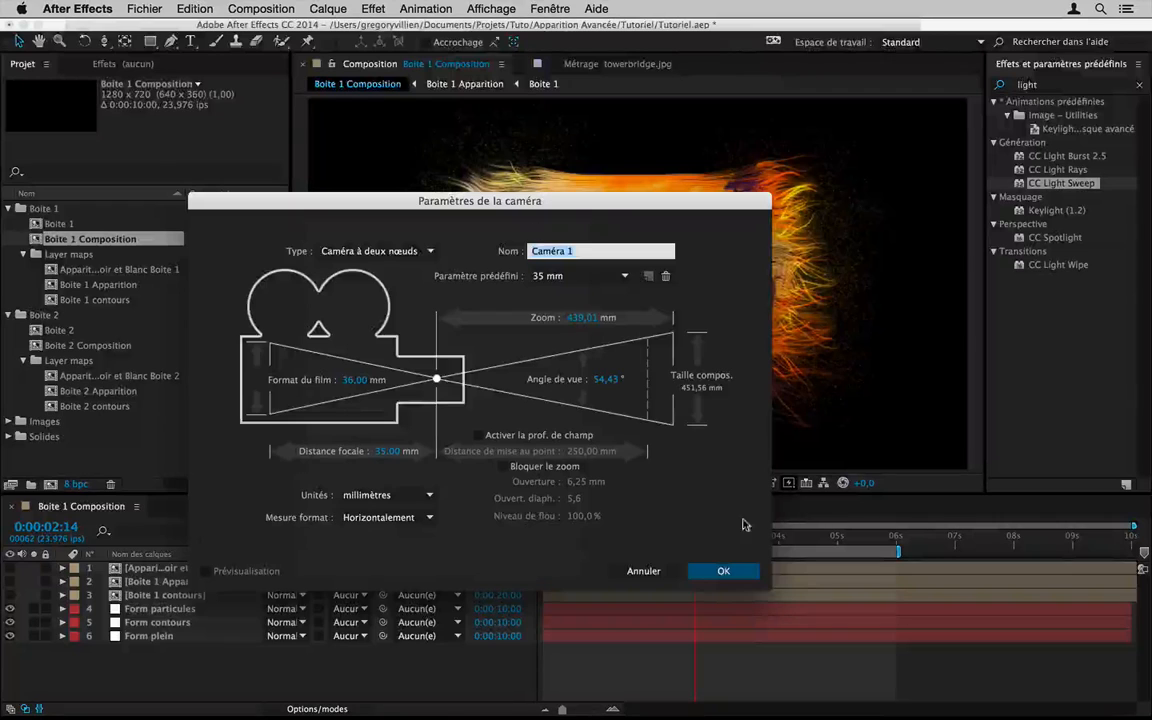
Step: Create a two-node camera with the 35 mm preset and activate the Orbit Camera tool
{"action": "left_click", "coordinate": [724, 570]}
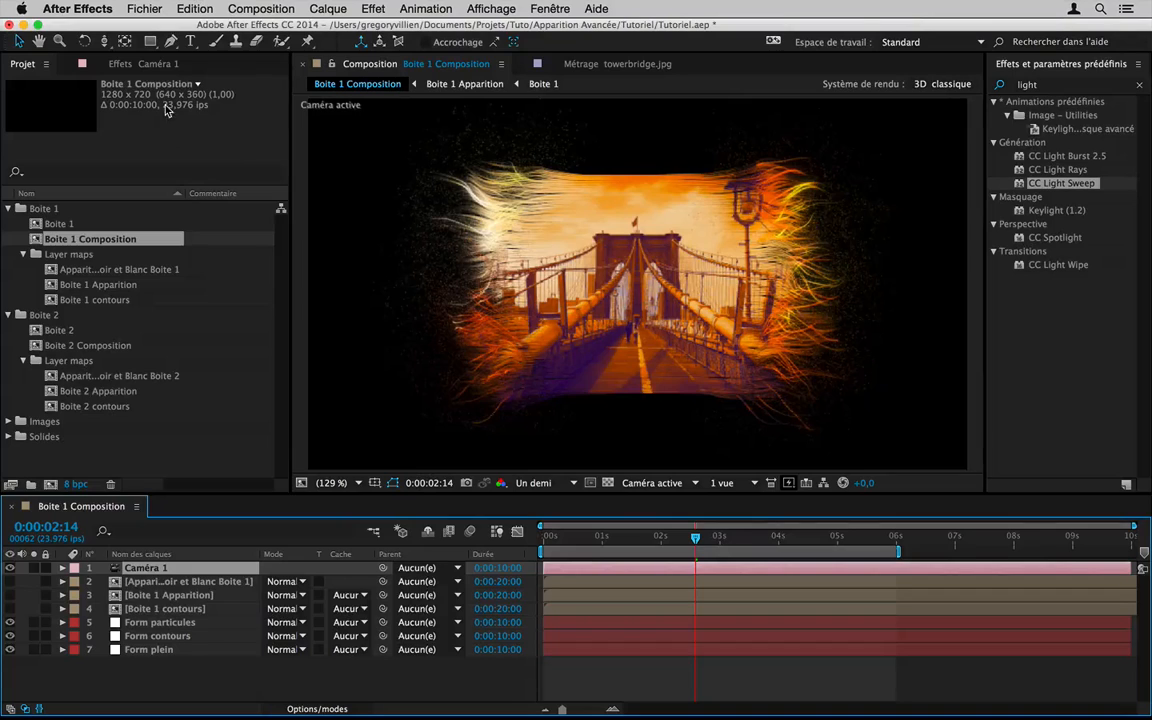
{"action": "left_click", "coordinate": [107, 45]}
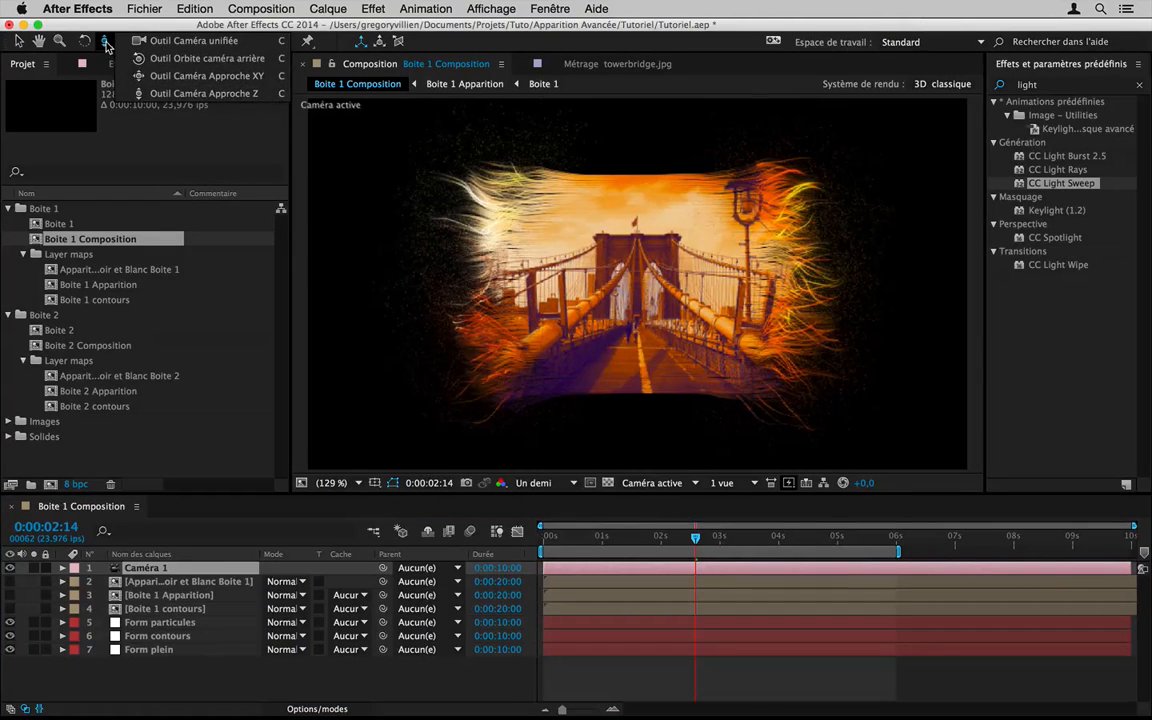
{"action": "left_click", "coordinate": [105, 45]}
{"action": "key", "text": "c"}
{"action": "key", "text": "c"}
{"action": "key", "text": "c"}
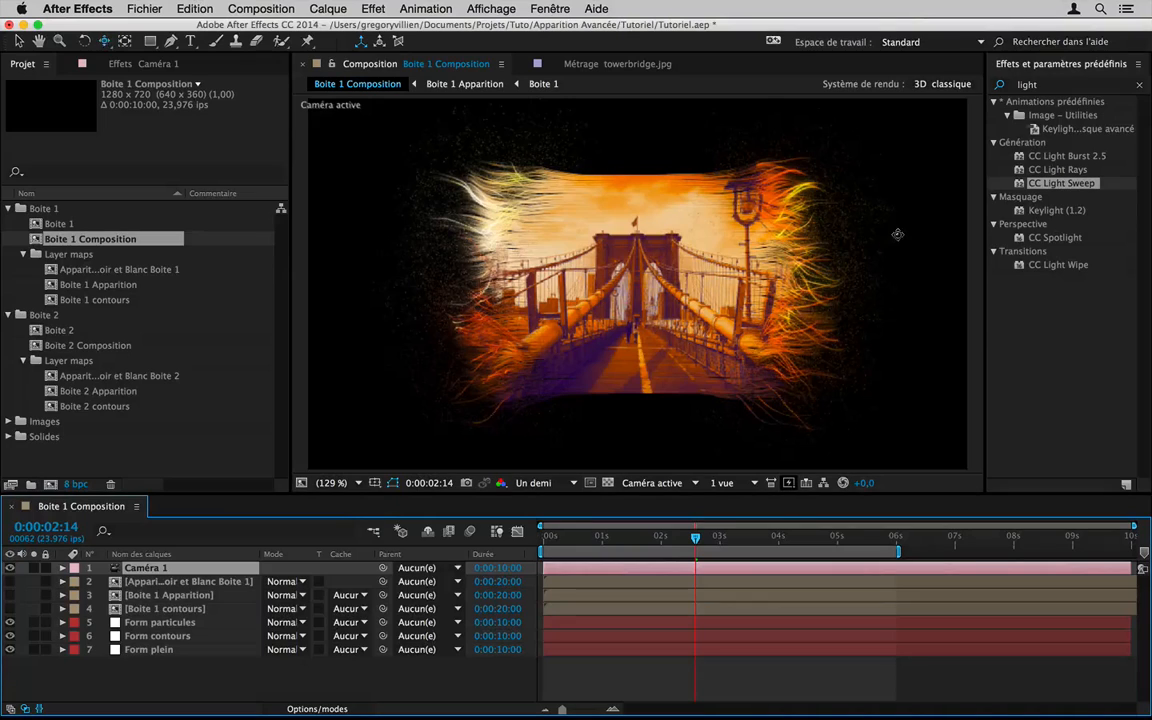
{"action": "key", "text": "c"}
{"action": "key", "text": "c"}
{"action": "key", "text": "c"}
{"action": "key", "text": "c"}
Step: Enable keyframing for the Position and Orientation of Caméra 1 at 0:00:02:14
{"action": "left_click", "coordinate": [62, 568]}
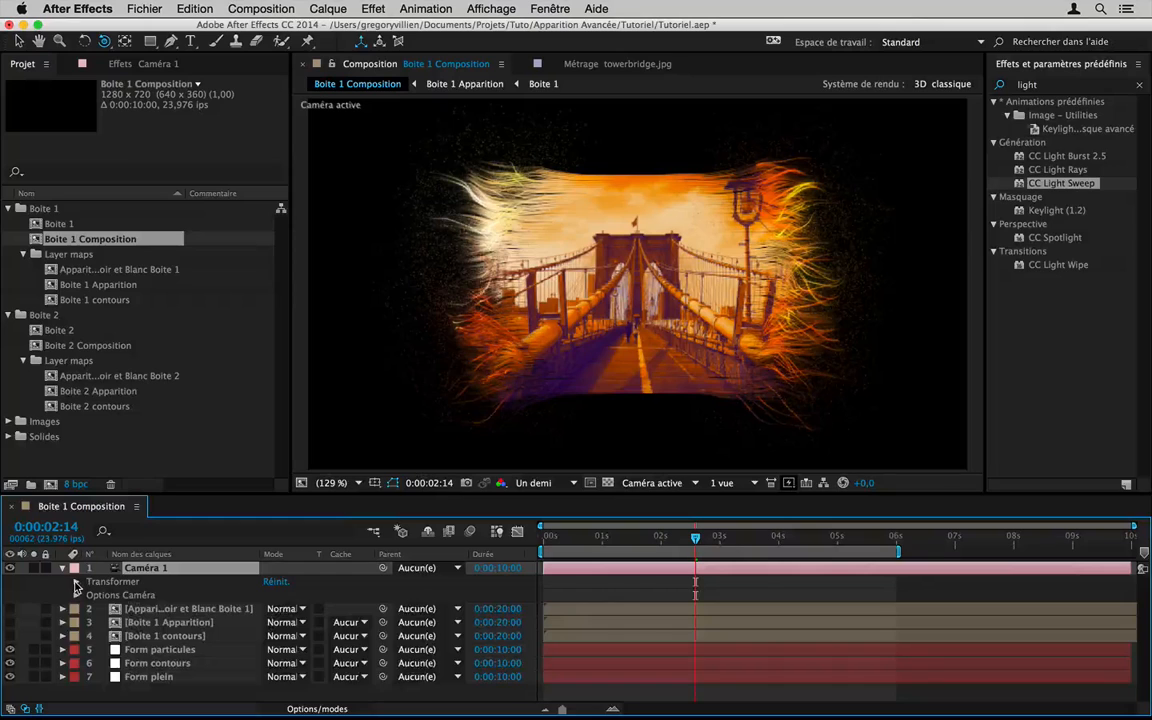
{"action": "left_click", "coordinate": [75, 582]}
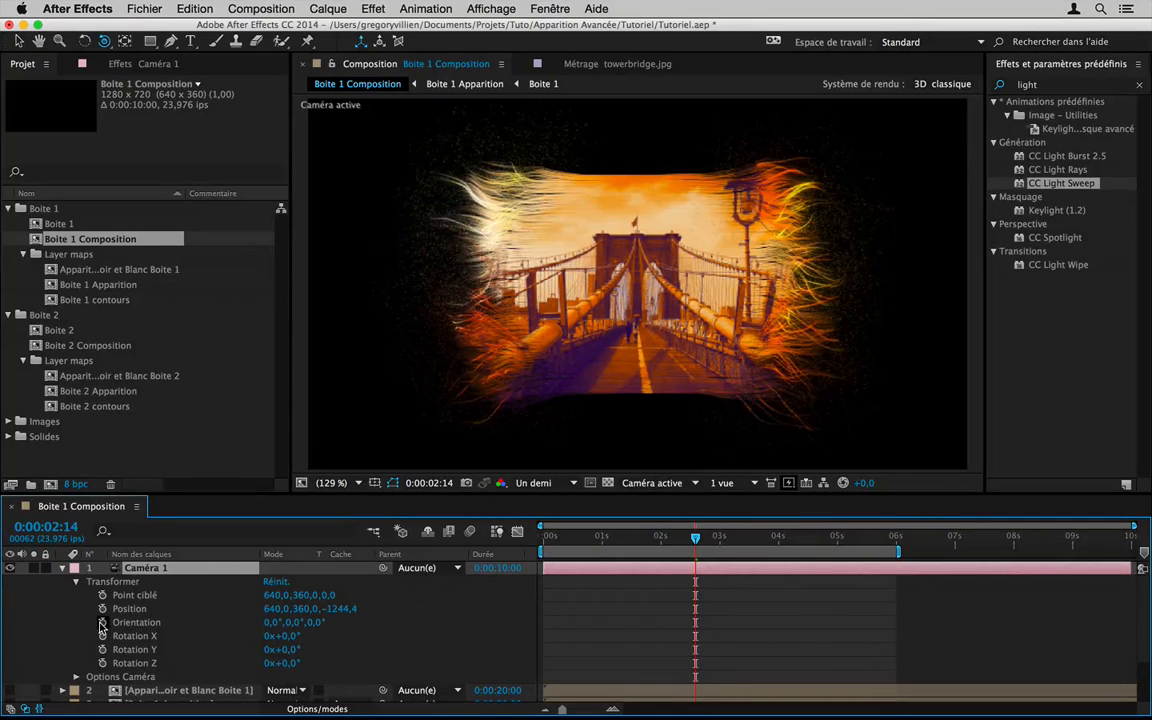
{"action": "left_click", "coordinate": [102, 622]}
{"action": "left_click", "coordinate": [102, 609]}
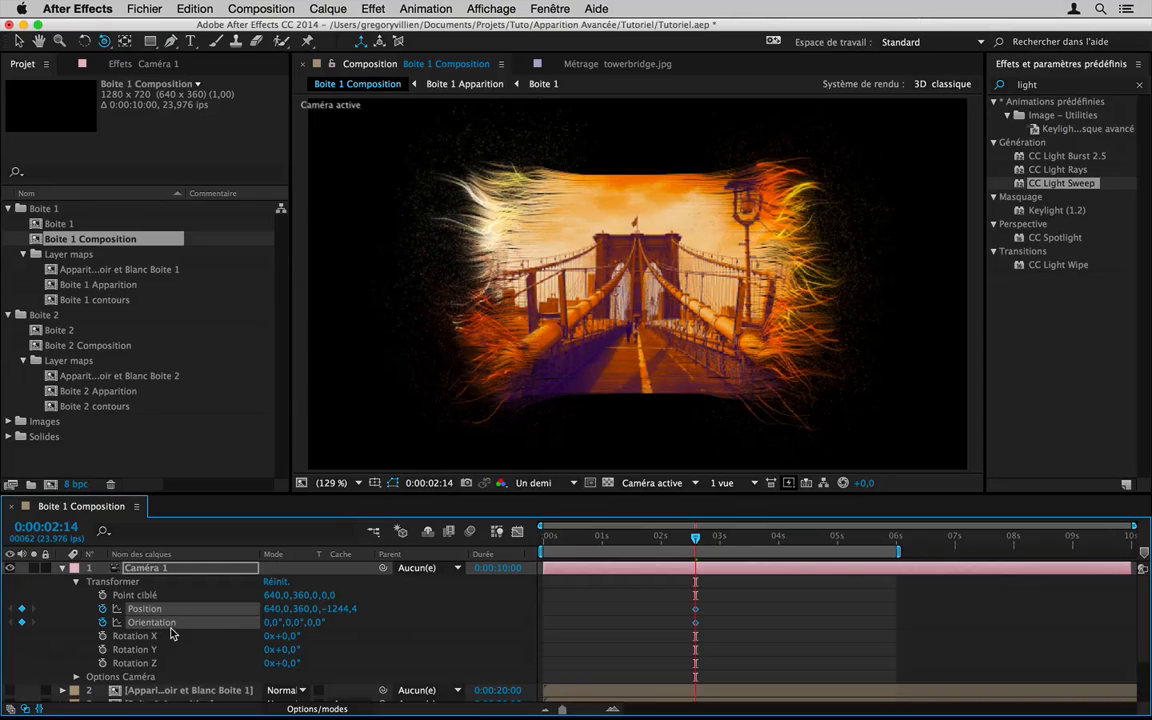
Step: Move the camera's Position and Orientation keyframes to 0:00:03:18
{"action": "left_click_drag", "start_coordinate": [743, 600], "coordinate": [783, 620]}
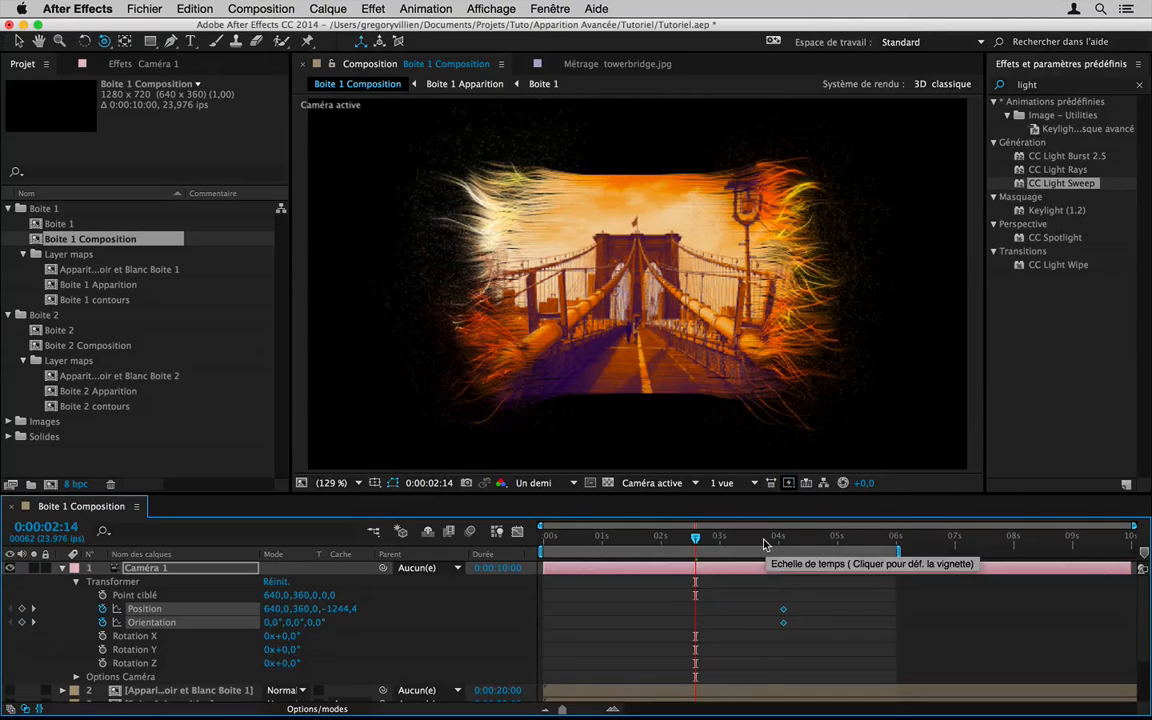
{"action": "left_click", "coordinate": [764, 541]}
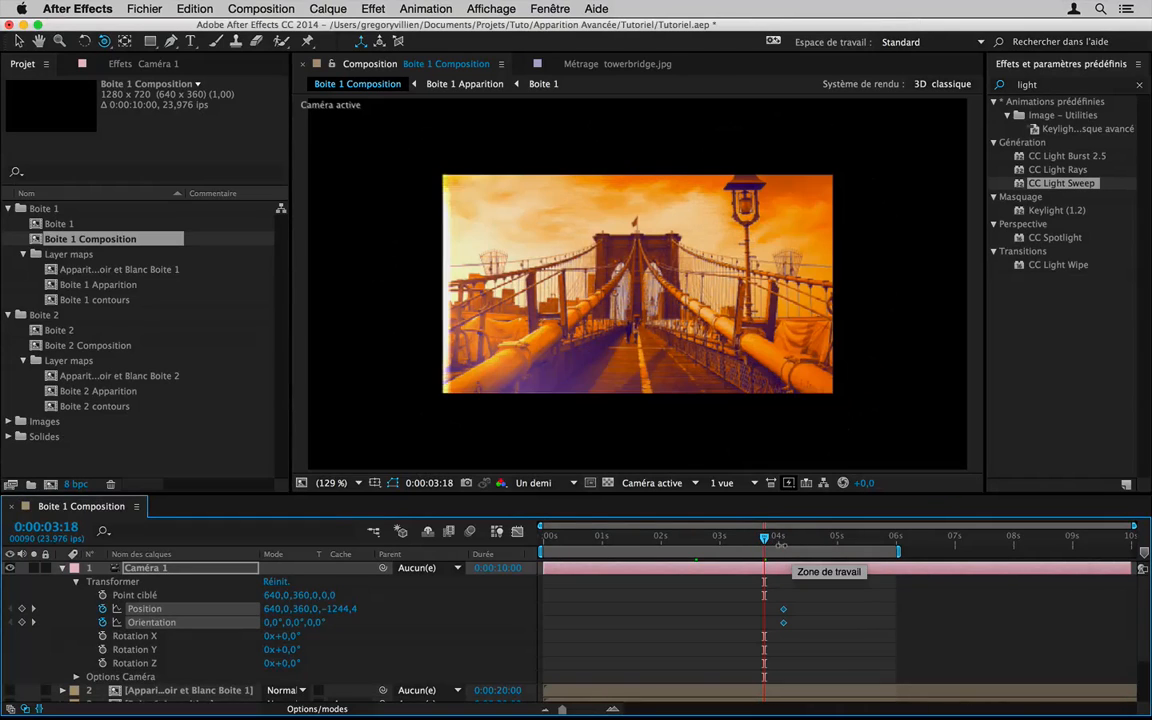
{"action": "left_click_drag", "start_coordinate": [783, 614], "coordinate": [764, 617]}
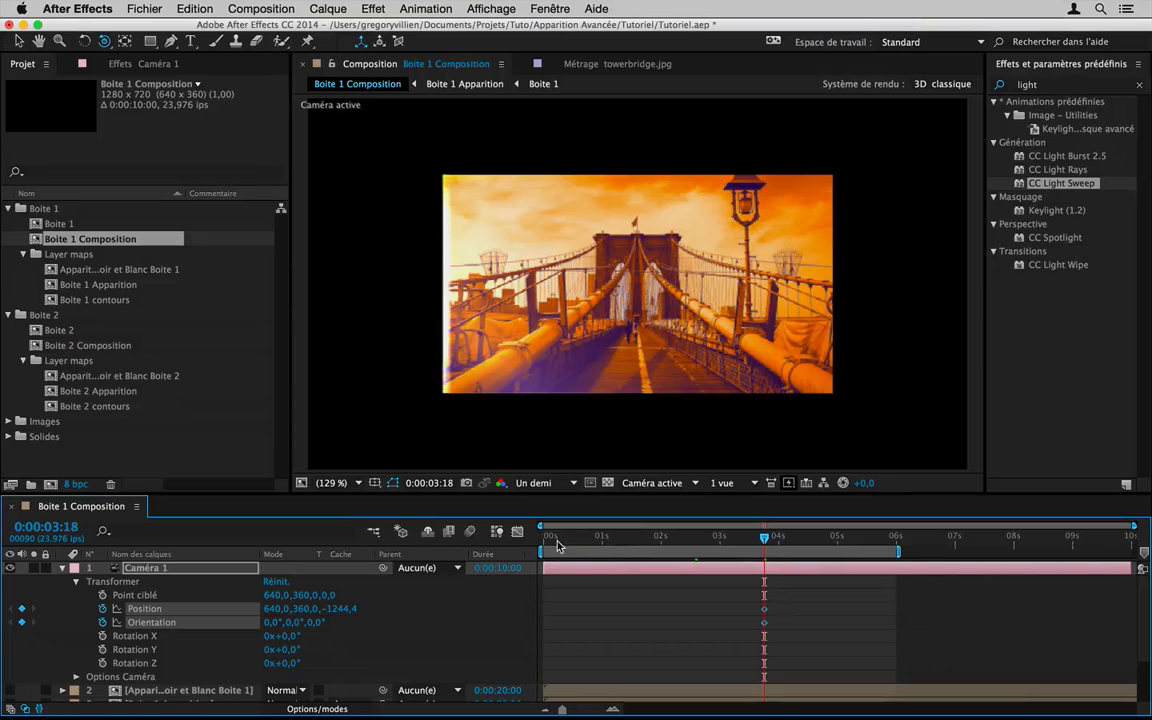
Step: At 0:00:01:22, orbit the camera to a side view of the image, at about 1826, 545, -329
{"action": "left_click", "coordinate": [556, 540]}
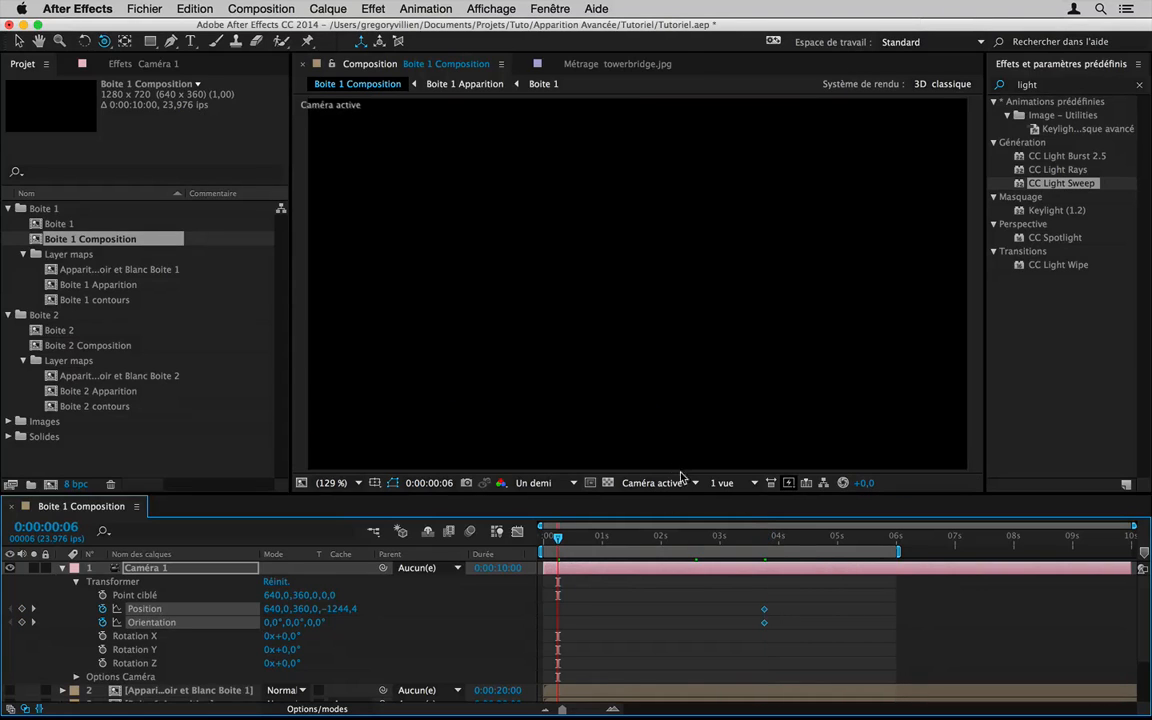
{"action": "left_click", "coordinate": [577, 538]}
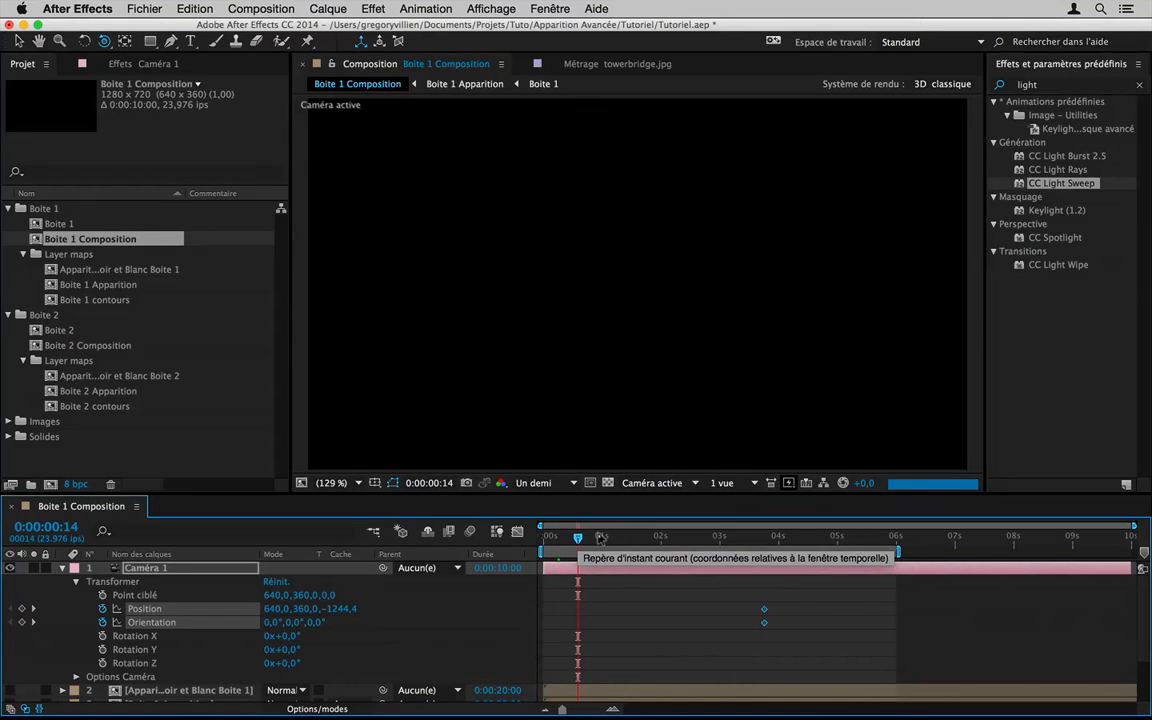
{"action": "left_click", "coordinate": [604, 538]}
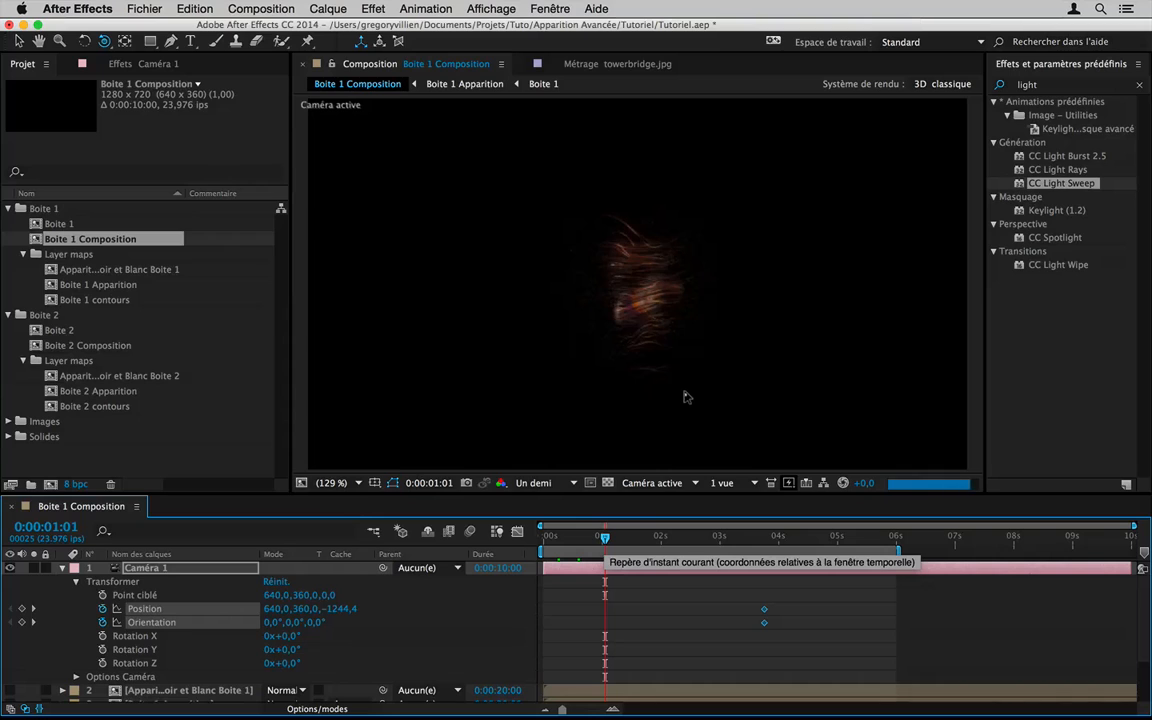
{"action": "left_click", "coordinate": [656, 538]}
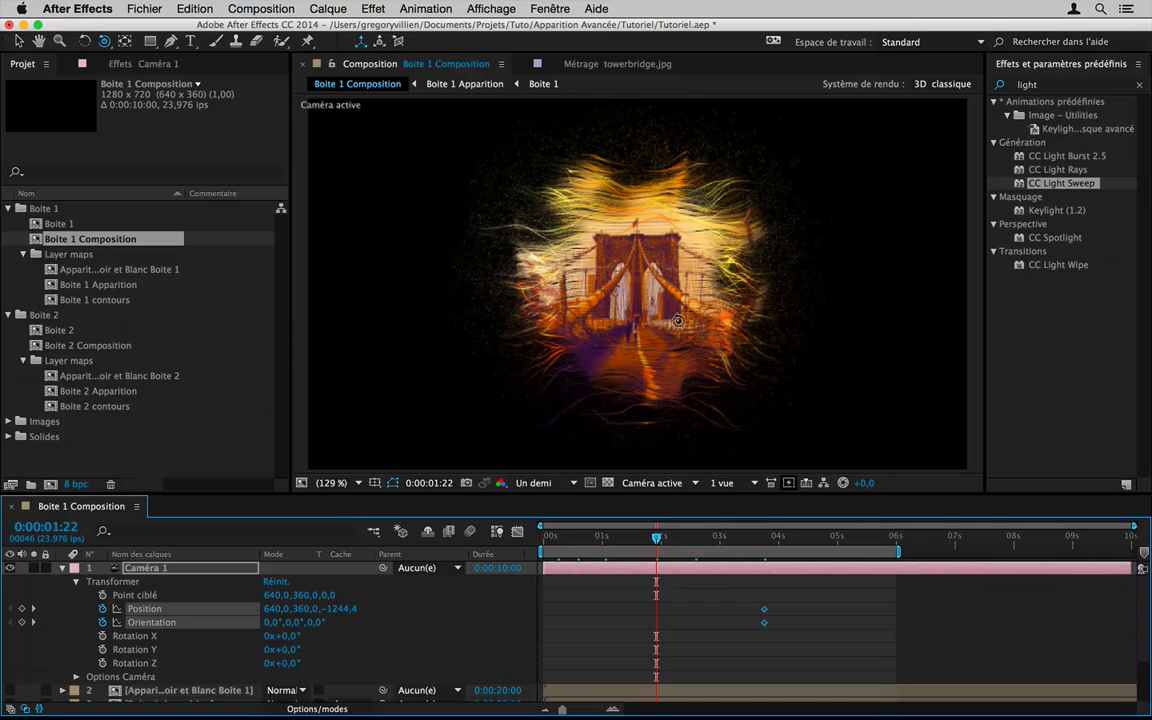
{"action": "left_click_drag", "start_coordinate": [678, 320], "coordinate": [527, 306]}
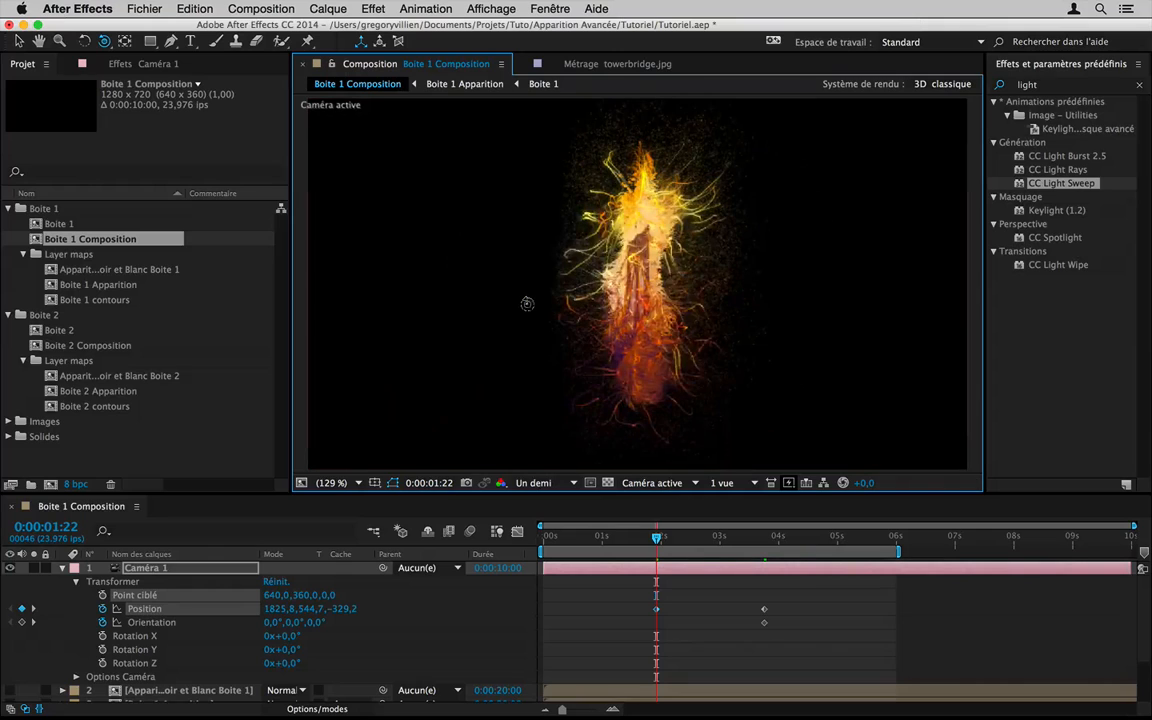
Step: Collapse Caméra 1 and hide Form particules and Form contours, leaving Form plein as the only visible Form layer
{"action": "left_click", "coordinate": [61, 568]}
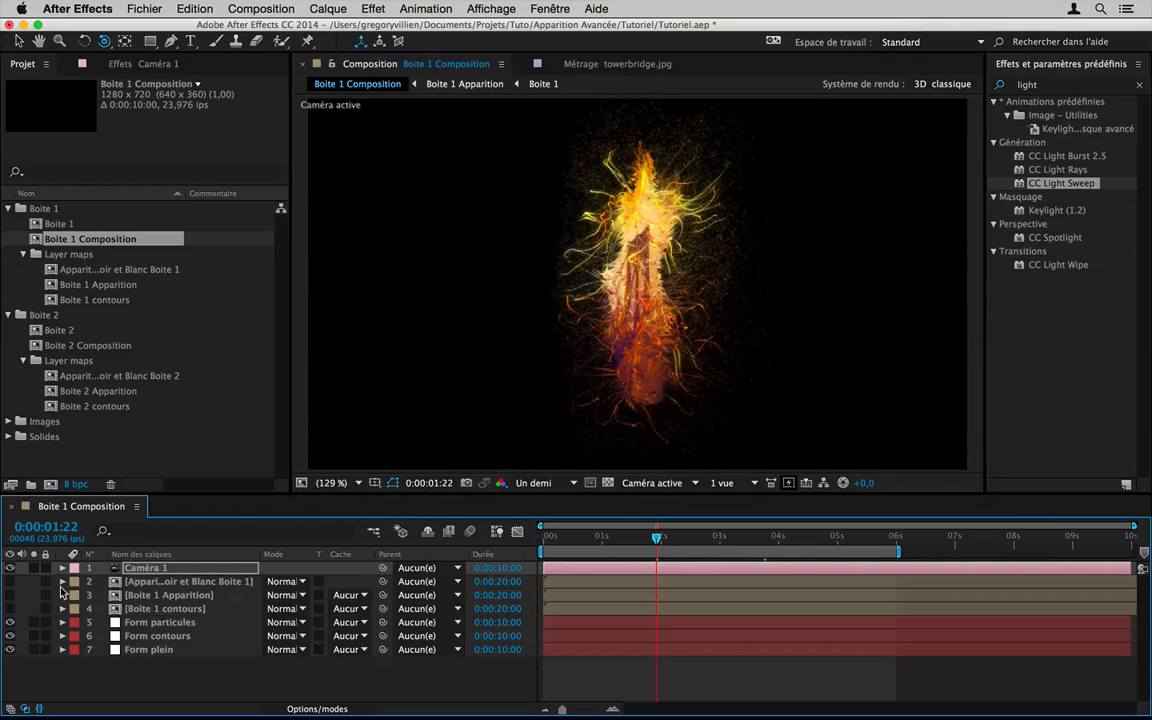
{"action": "left_click_drag", "start_coordinate": [10, 636], "coordinate": [10, 622]}
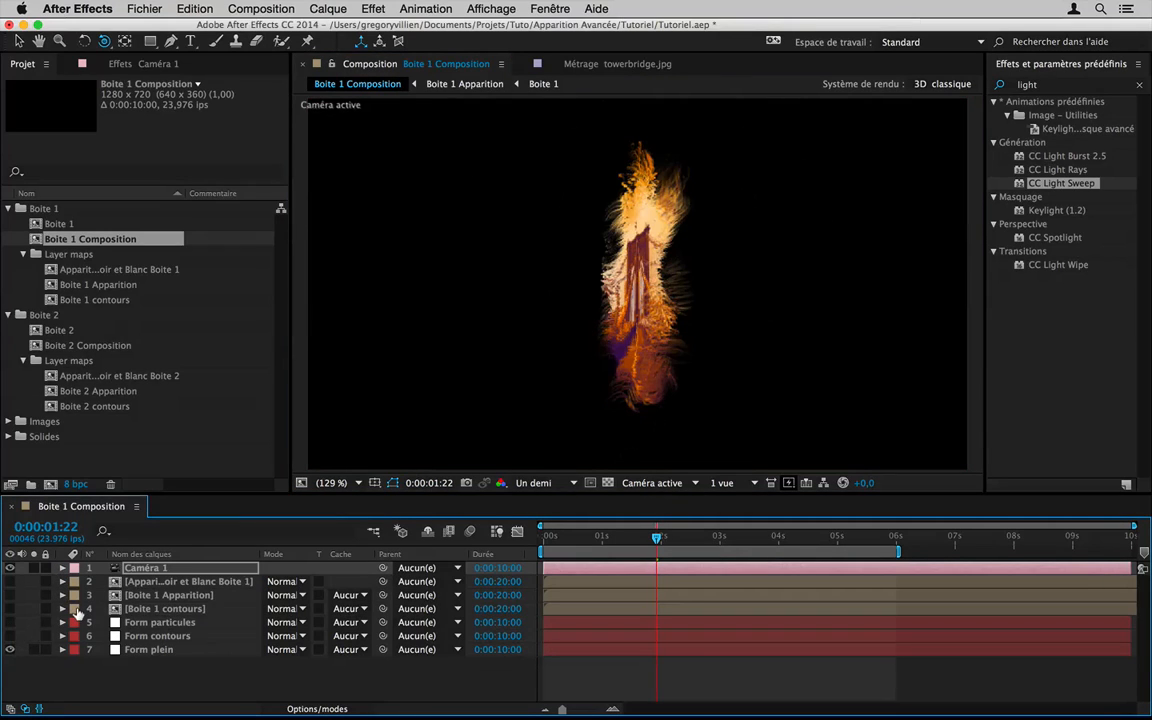
{"action": "left_click", "coordinate": [10, 636]}
{"action": "left_click", "coordinate": [11, 650]}
{"action": "left_click_drag", "start_coordinate": [655, 327], "coordinate": [655, 327]}
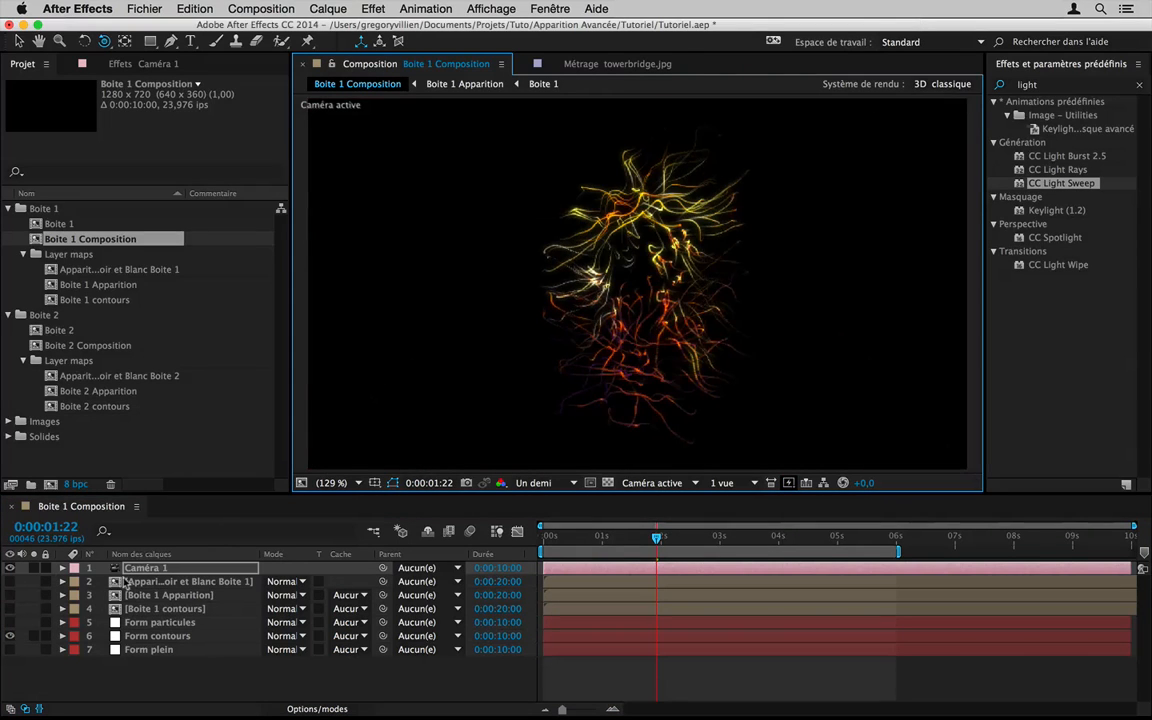
{"action": "left_click", "coordinate": [10, 650]}
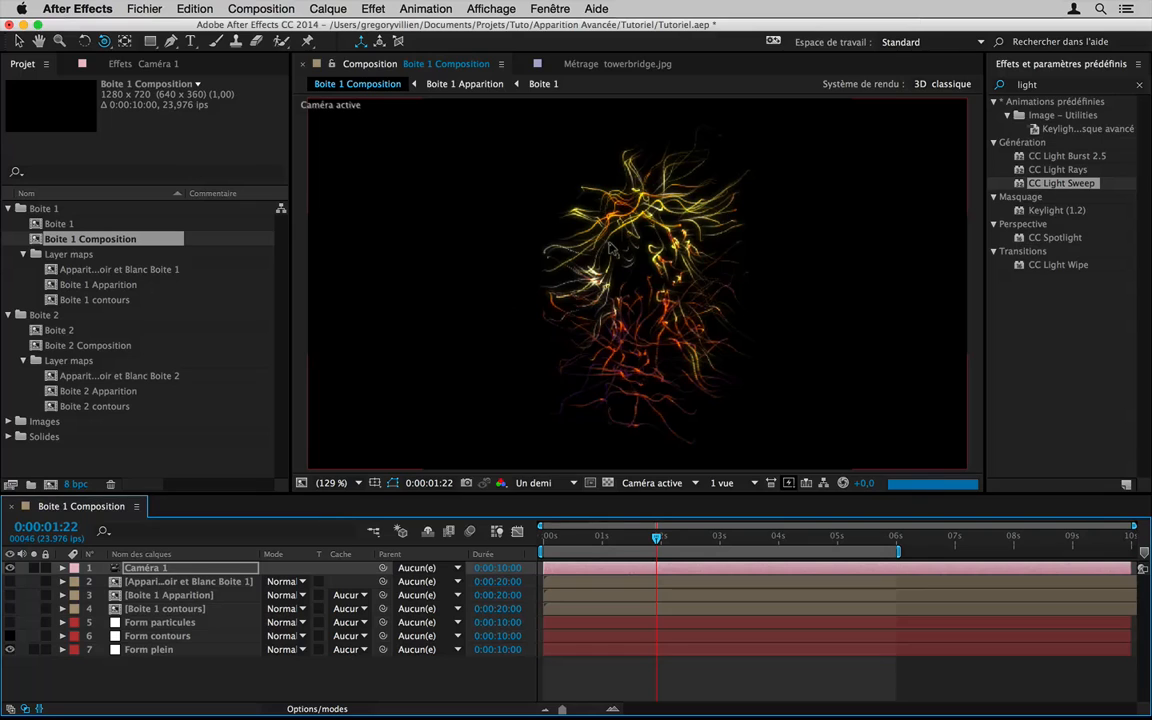
Step: Set Strings in Y to 50 in the Base Form settings of the Form plein layer
{"action": "left_click", "coordinate": [150, 650]}
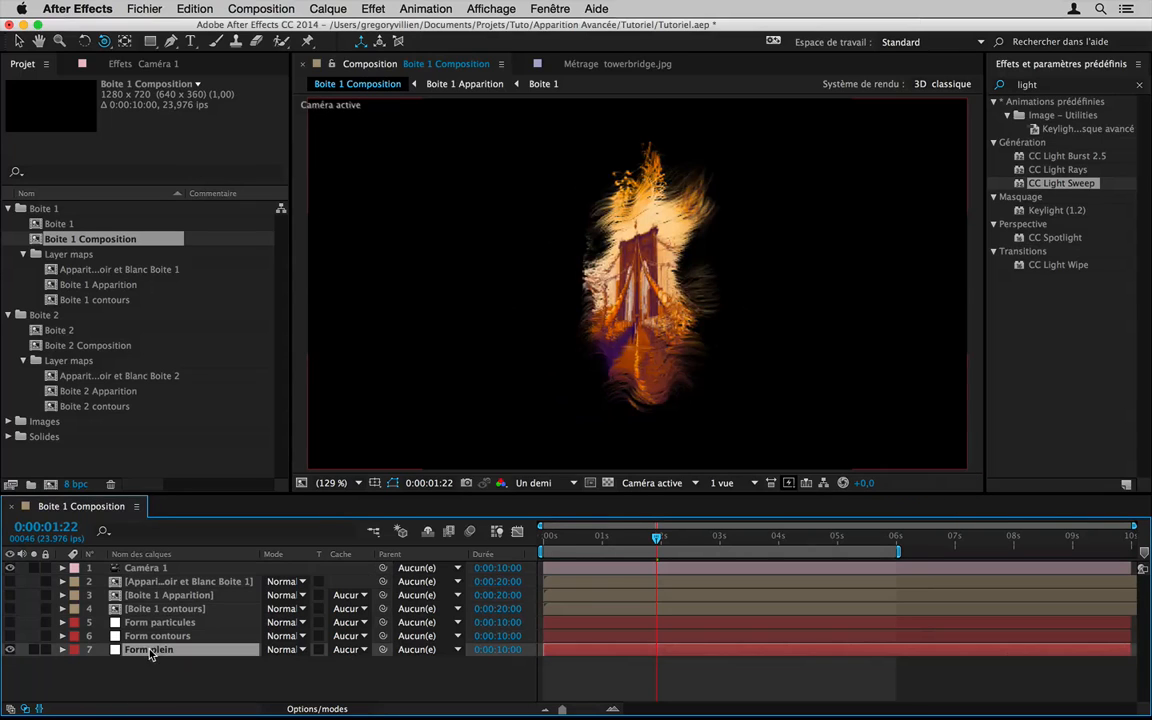
{"action": "left_click", "coordinate": [126, 63]}
{"action": "left_click", "coordinate": [22, 124]}
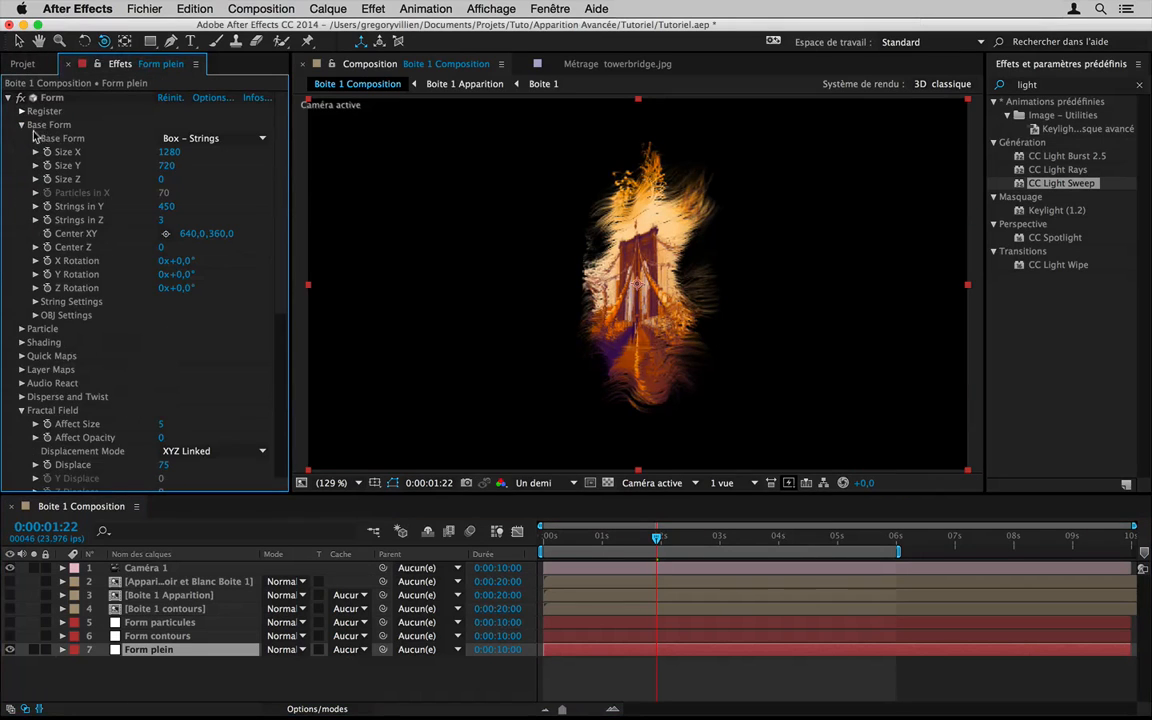
{"action": "left_click", "coordinate": [168, 206]}
{"action": "key", "text": "Return"}
{"action": "left_click", "coordinate": [478, 684]}
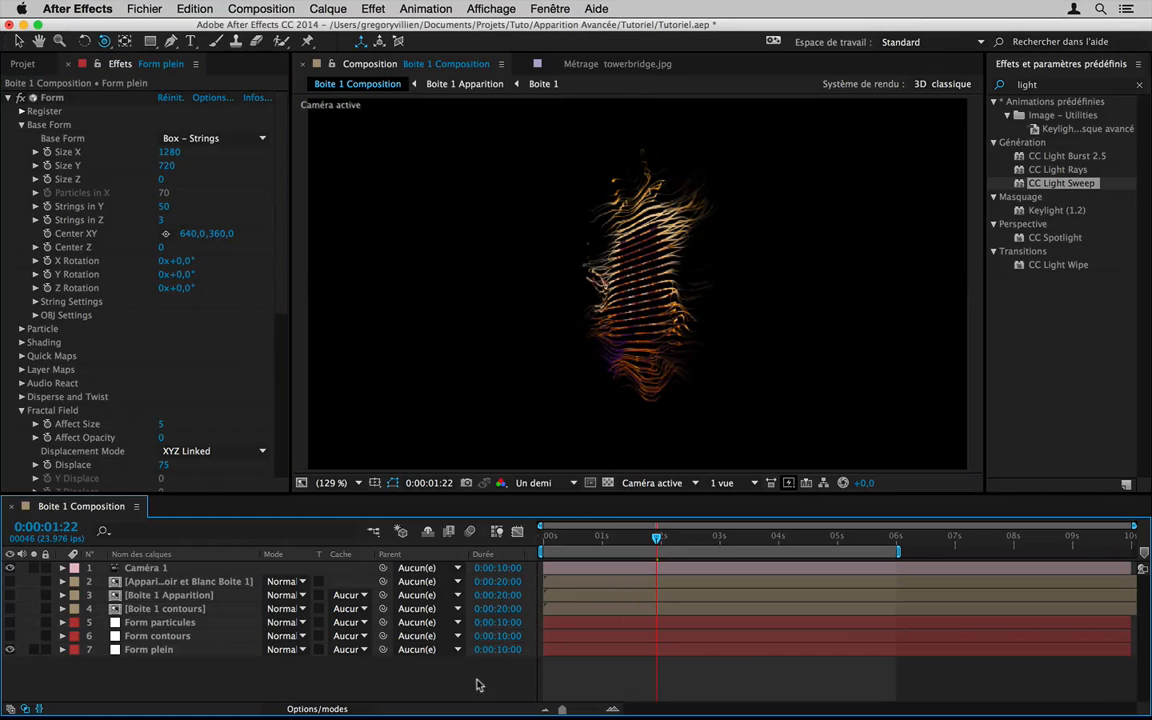
Step: Orbit the camera nearly edge-on to the strings and dolly in to about 1087, 491, -40
{"action": "left_click_drag", "start_coordinate": [636, 348], "coordinate": [636, 322]}
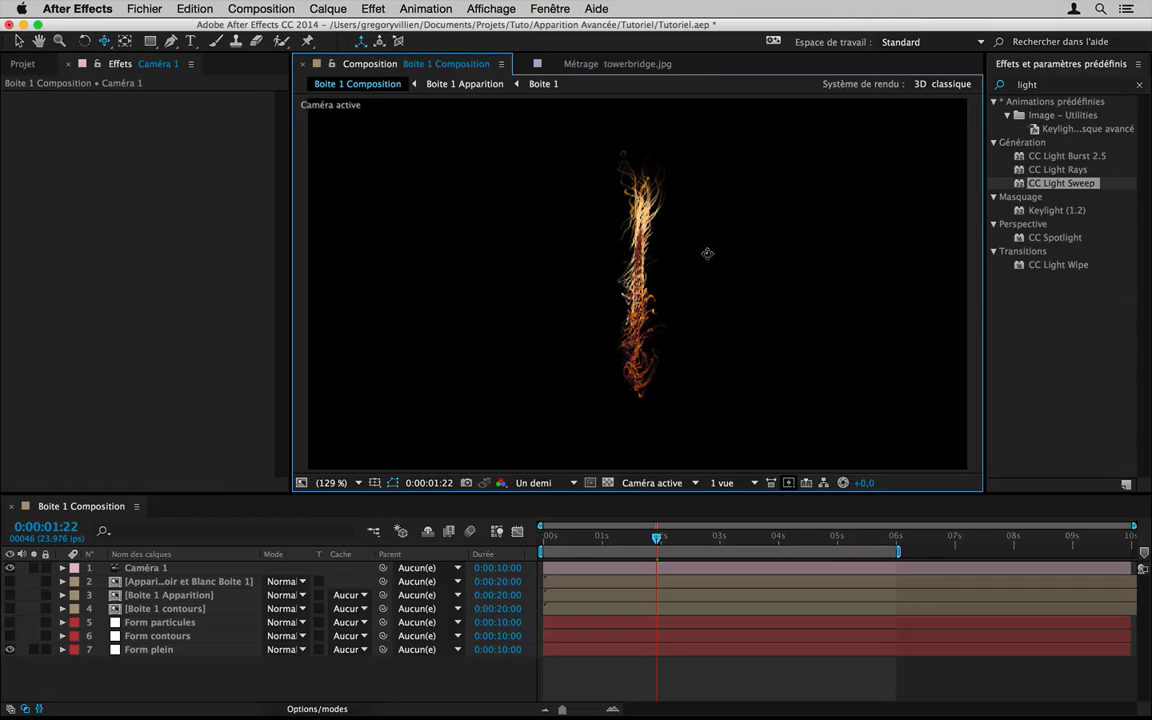
{"action": "key", "text": "c"}
{"action": "left_click_drag", "start_coordinate": [672, 287], "coordinate": [678, 133]}
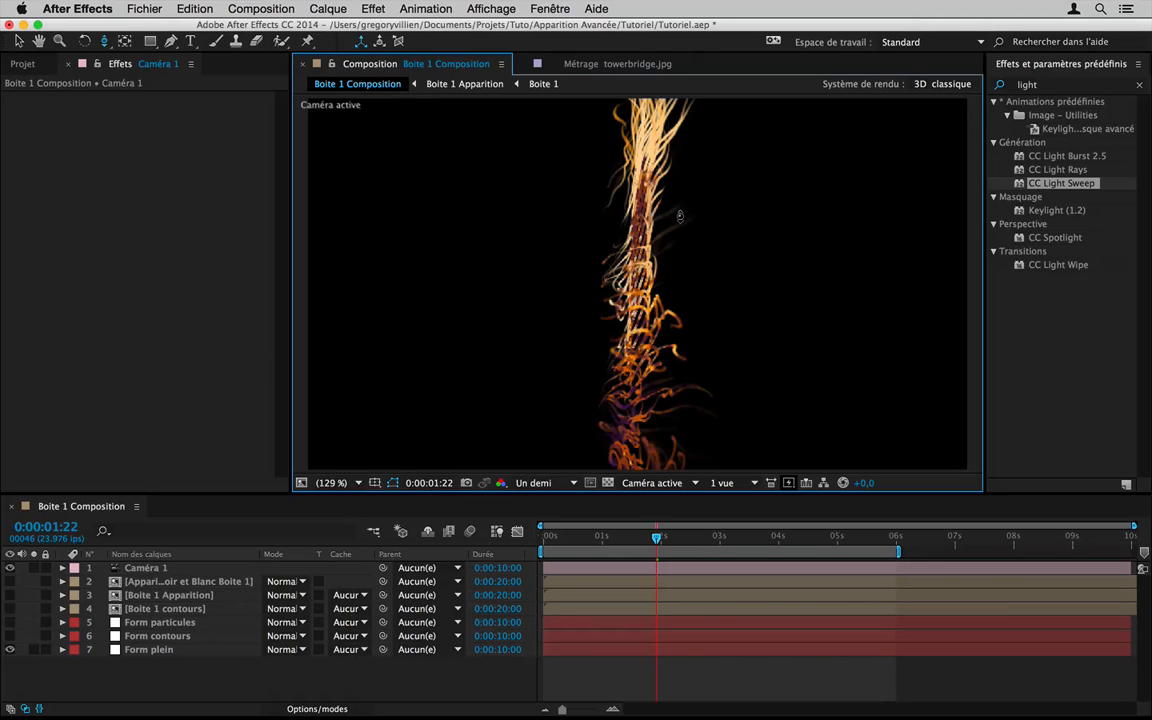
{"action": "mouse_move", "coordinate": [678, 241]}
{"action": "left_mouse_down"}
{"action": "mouse_move", "coordinate": [679, 212]}
{"action": "mouse_move", "coordinate": [682, 233]}
{"action": "left_mouse_up"}
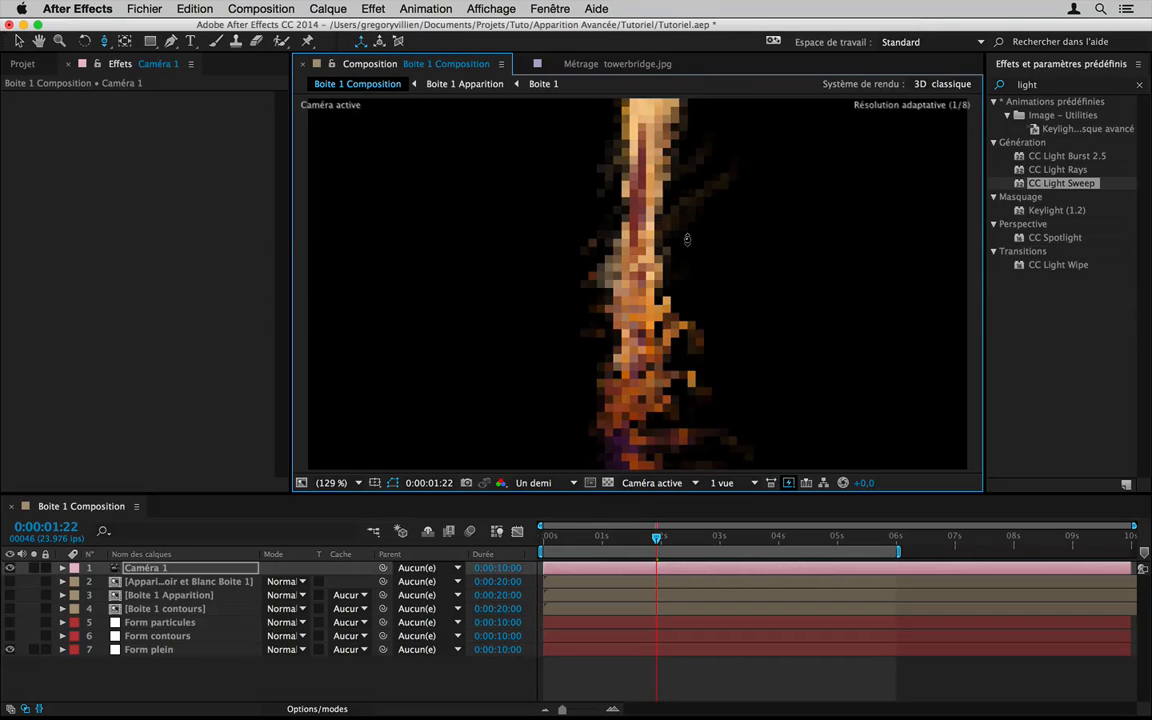
Step: Set the camera's Z orientation to 350° at 0:00:01:22
{"action": "left_click", "coordinate": [63, 568]}
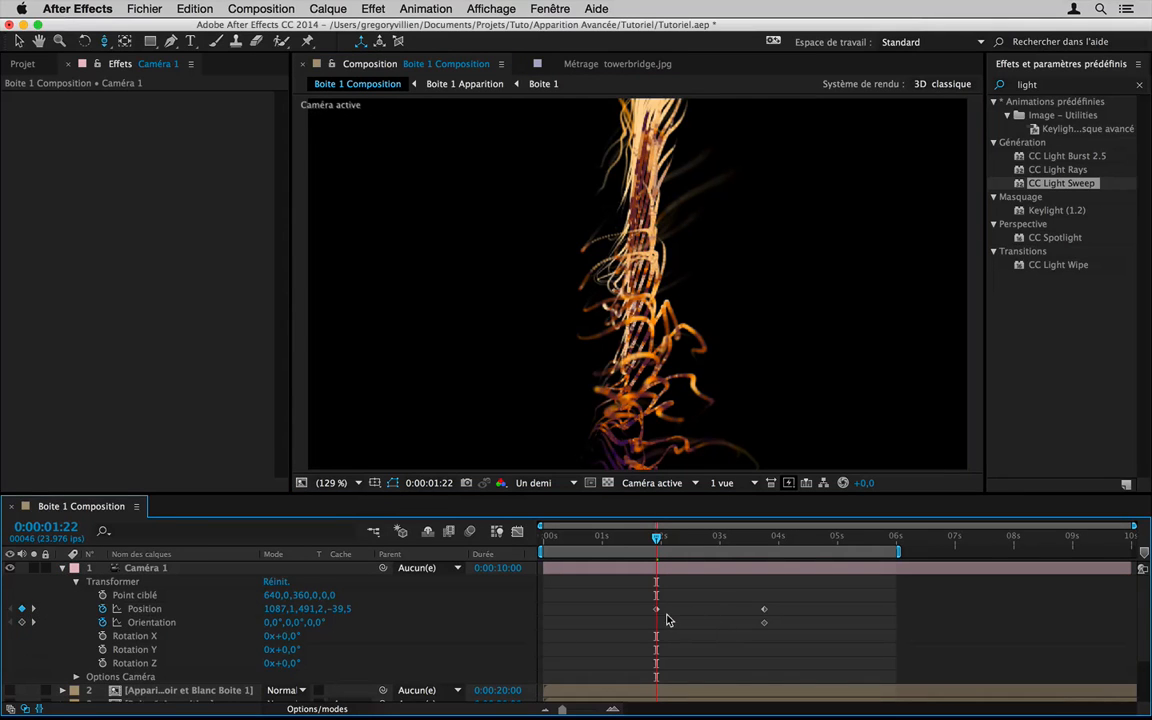
{"action": "left_click_drag", "start_coordinate": [651, 607], "coordinate": [633, 607]}
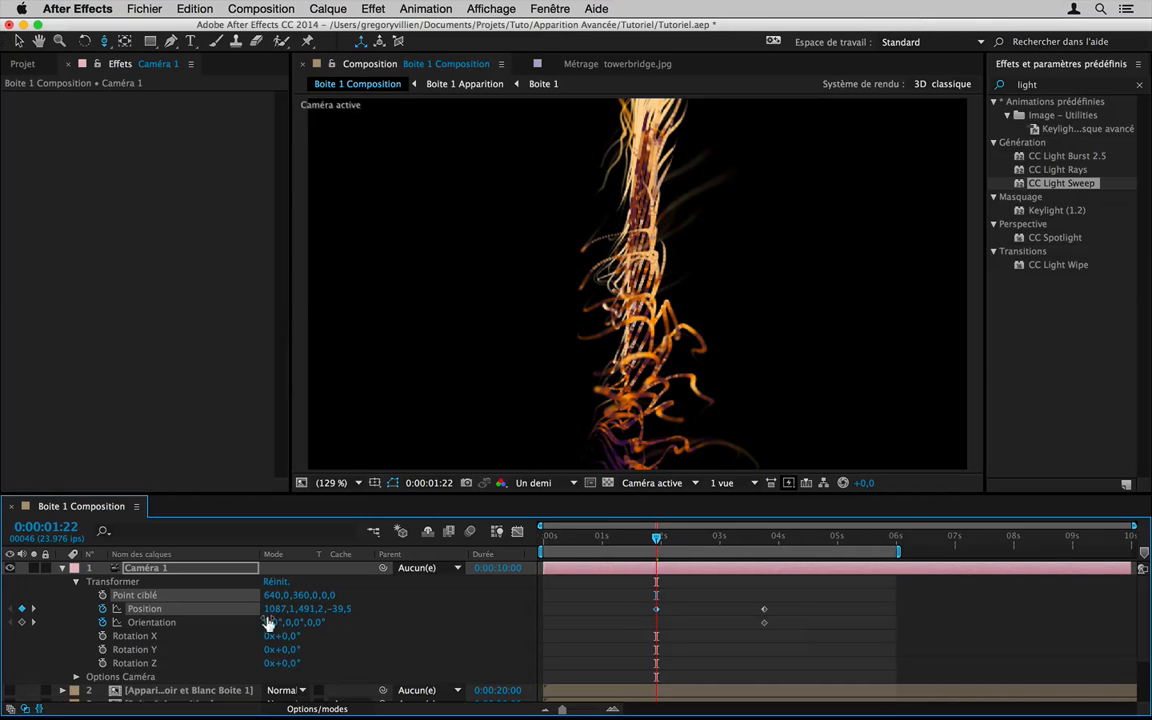
{"action": "left_click_drag", "start_coordinate": [313, 623], "coordinate": [277, 626]}
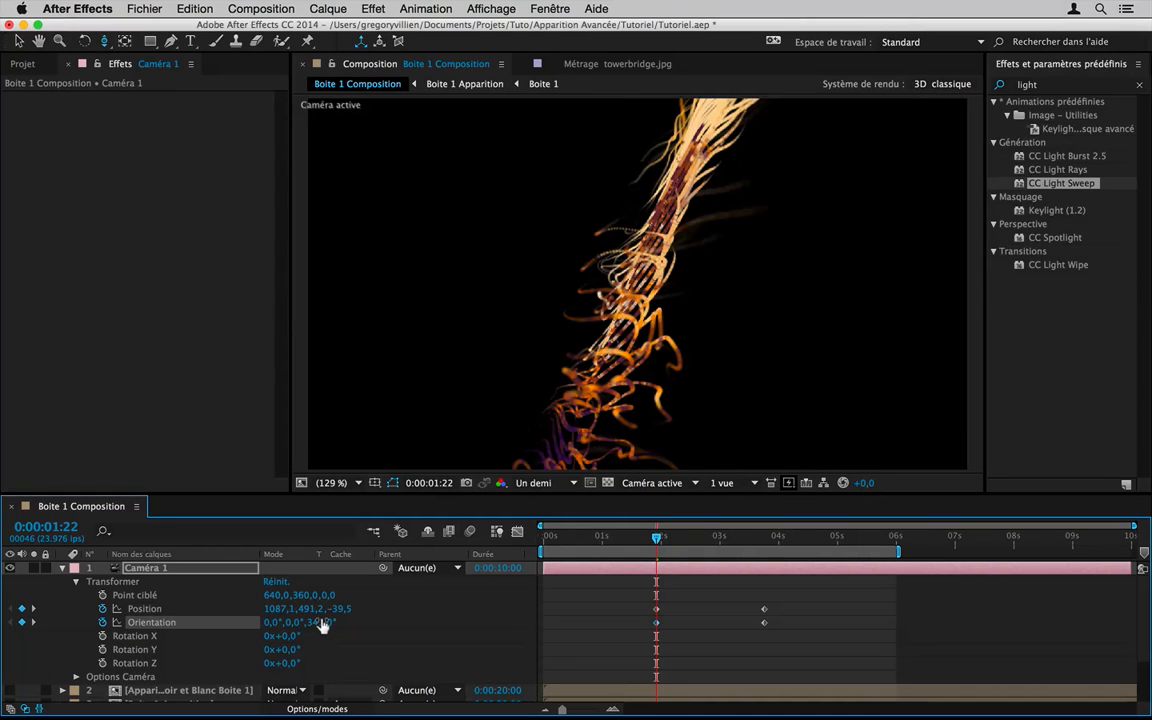
{"action": "left_click", "coordinate": [323, 624]}
{"action": "type", "text": "350"}
{"action": "key", "text": "Return"}
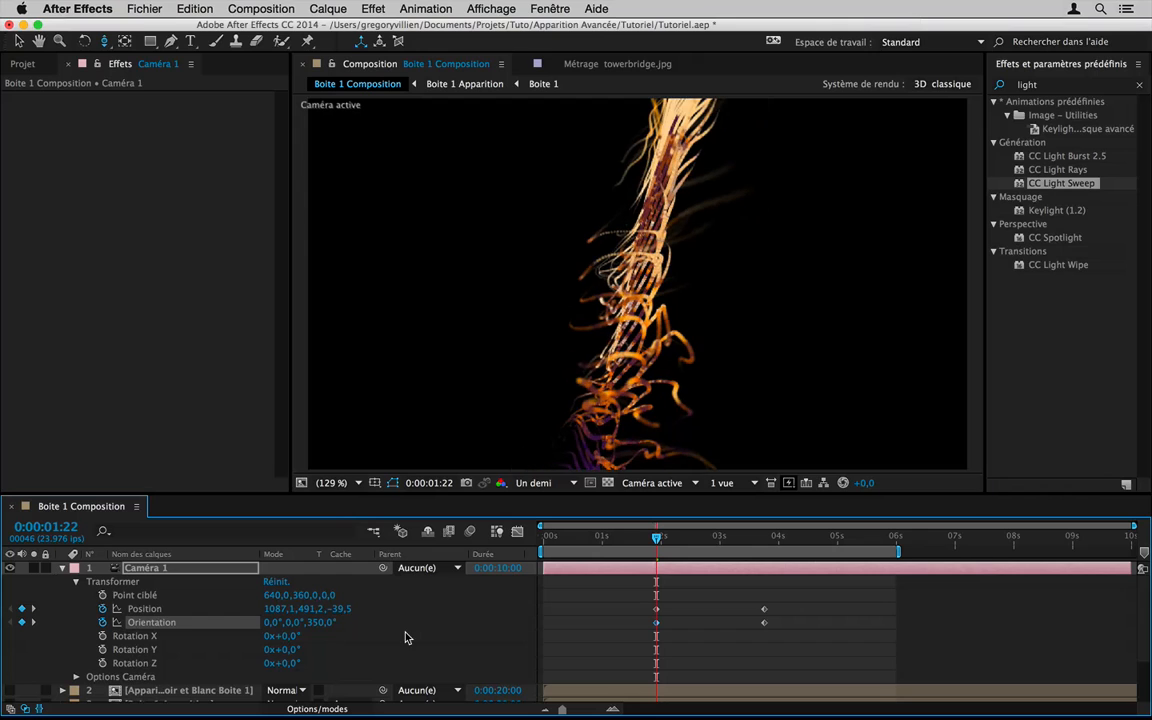
Step: Move the camera's first pair of Position and Orientation keyframes to 0:00:00:11
{"action": "left_click", "coordinate": [690, 628]}
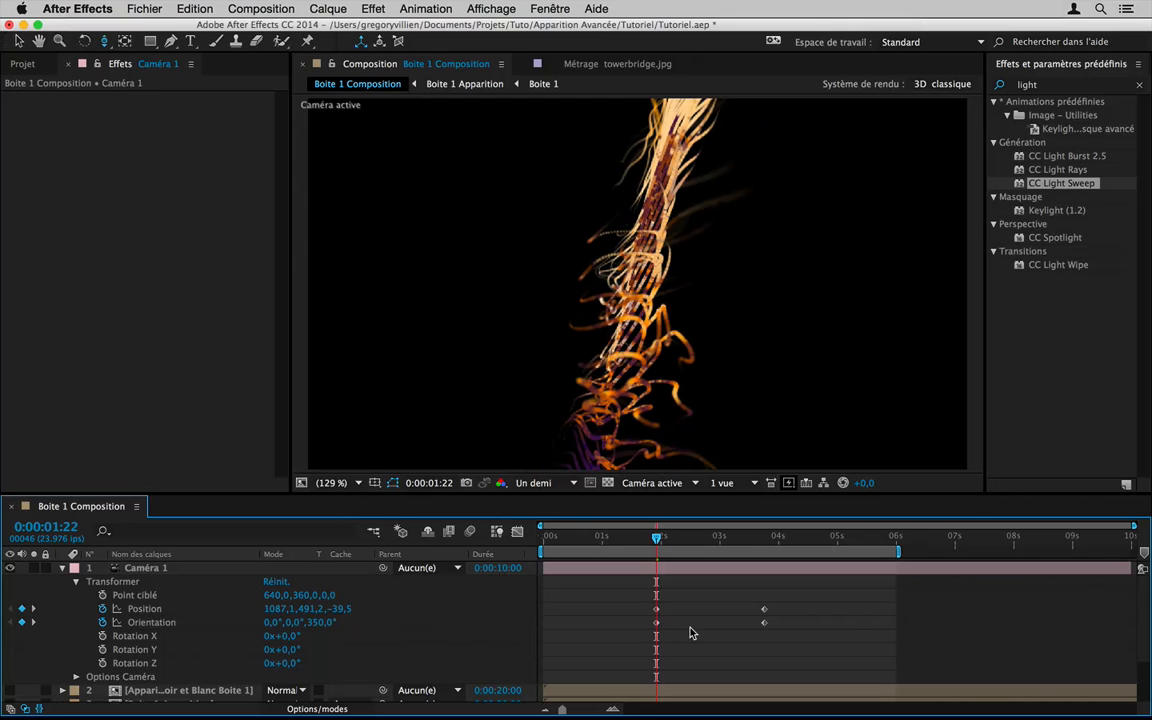
{"action": "left_click_drag", "start_coordinate": [690, 602], "coordinate": [612, 628]}
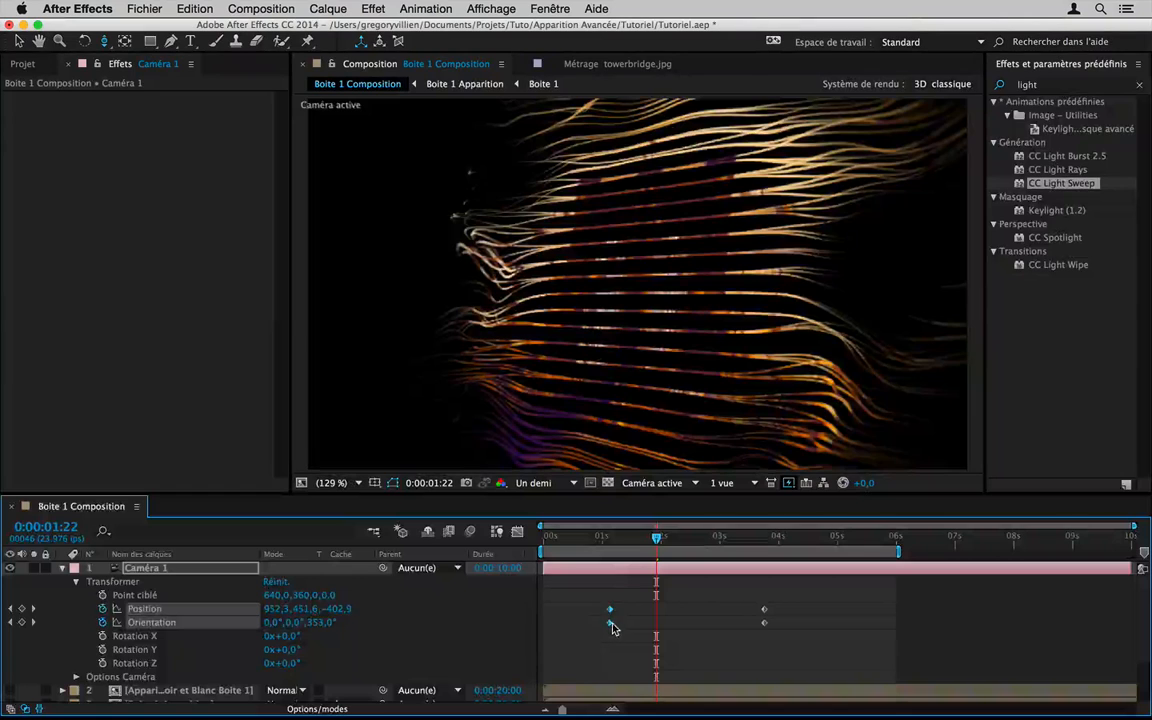
{"action": "left_click", "coordinate": [612, 538]}
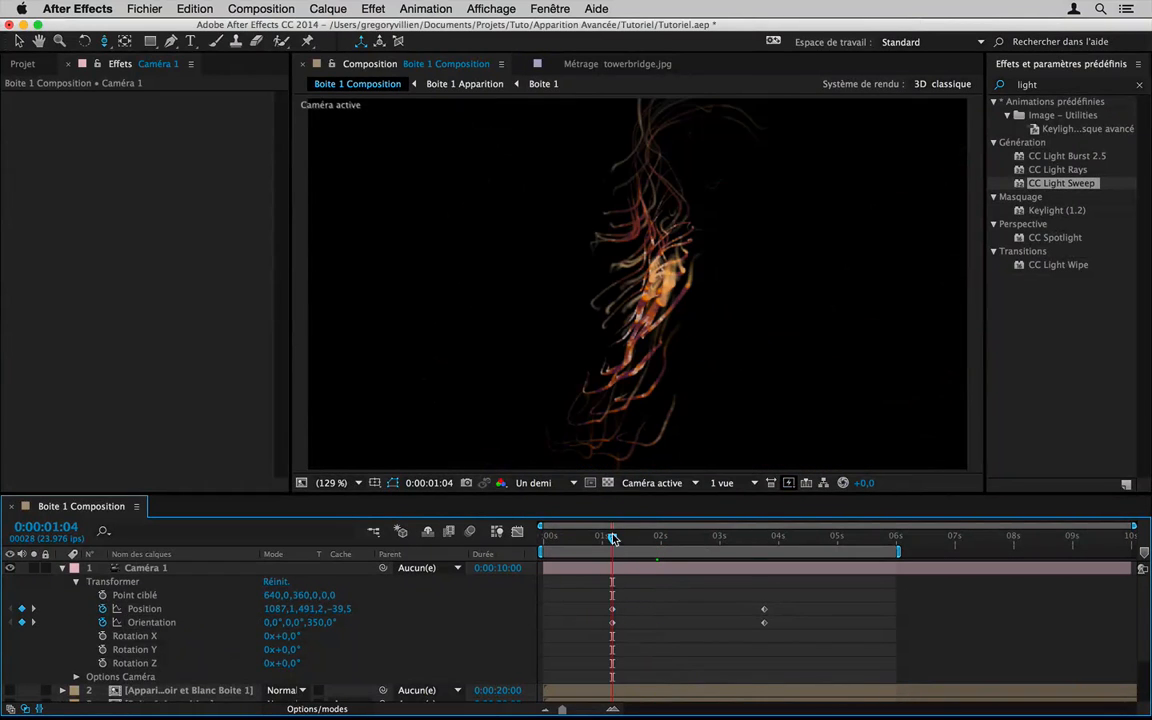
{"action": "left_click_drag", "start_coordinate": [612, 538], "coordinate": [570, 539]}
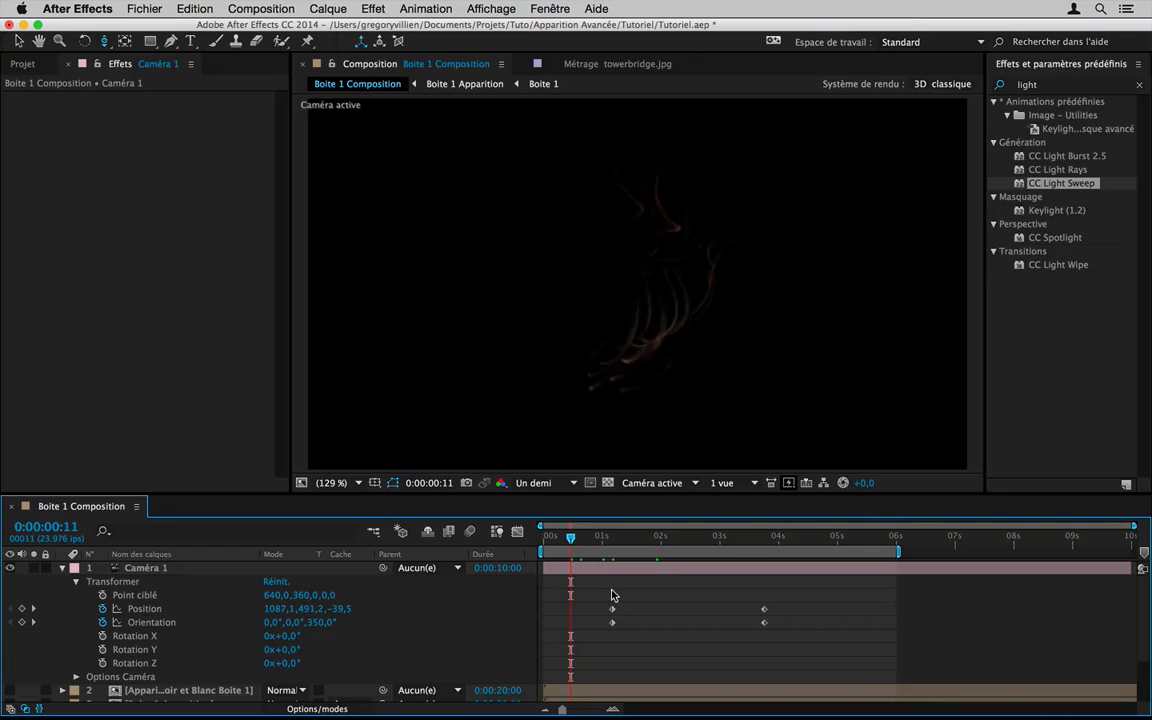
{"action": "left_click_drag", "start_coordinate": [622, 609], "coordinate": [571, 630]}
Step: Apply Easy Ease (Lissage de vitesse) to the camera's Position and Orientation keyframes at 0:00:00:11
{"action": "right_click", "coordinate": [571, 624]}
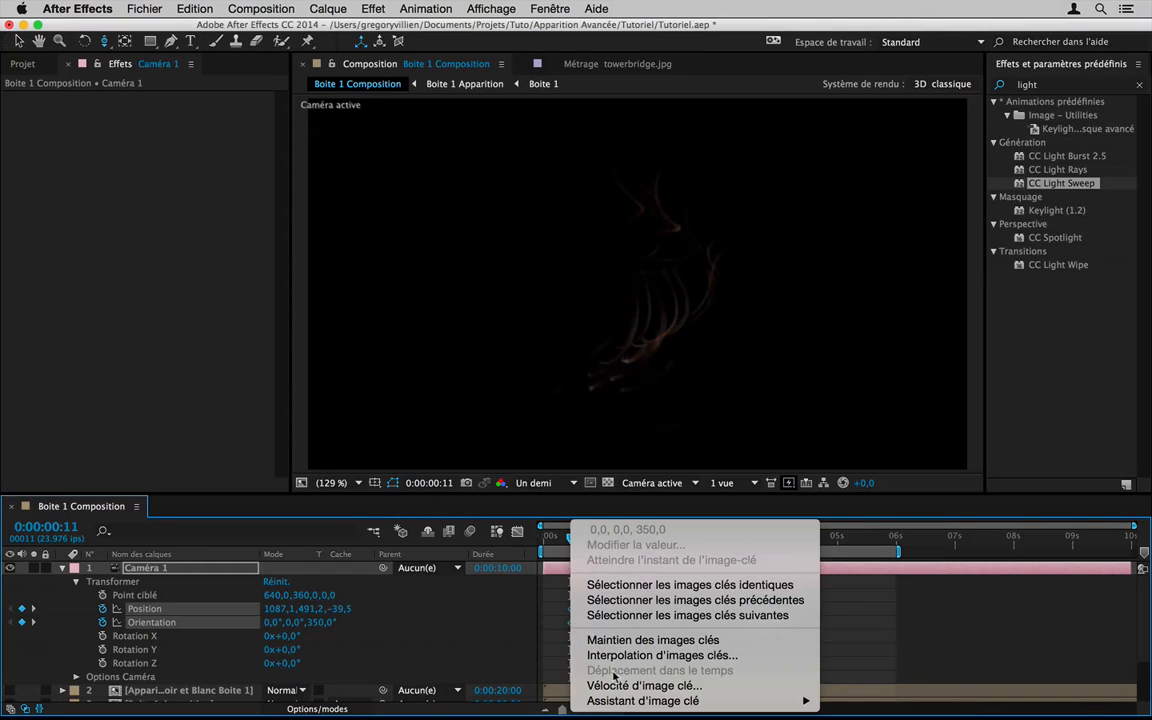
{"action": "mouse_move", "coordinate": [627, 703]}
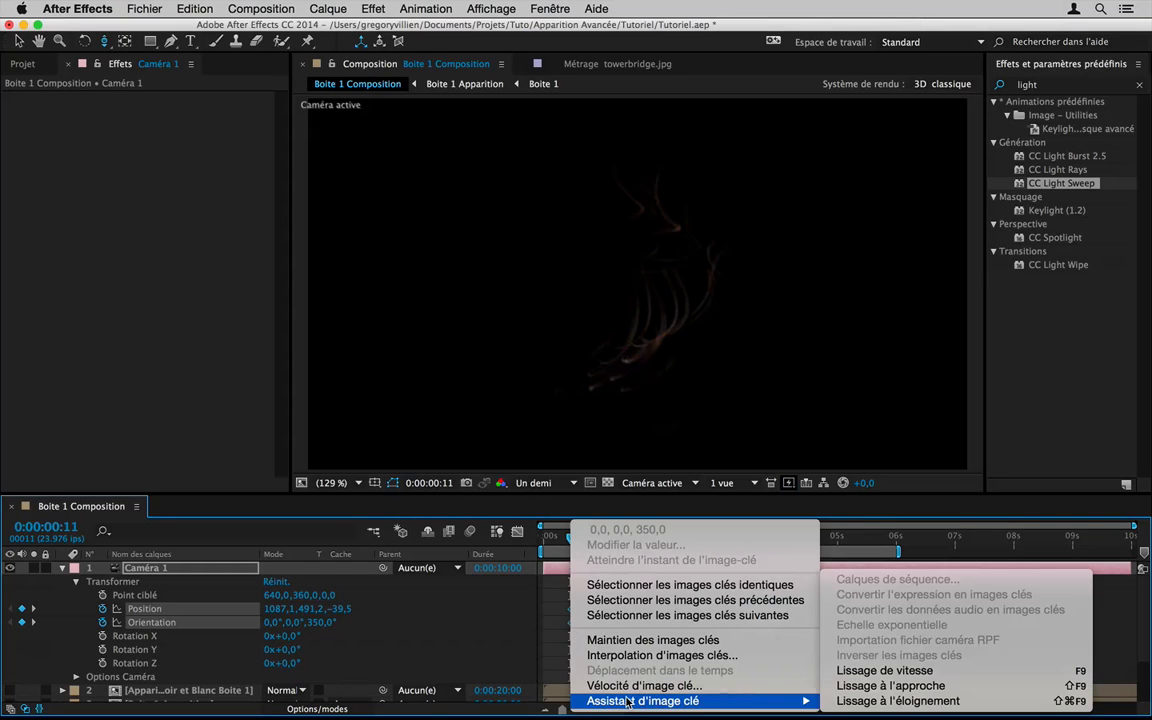
{"action": "left_click", "coordinate": [880, 670]}
{"action": "left_click_drag", "start_coordinate": [571, 609], "coordinate": [562, 603]}
{"action": "left_click", "coordinate": [624, 602]}
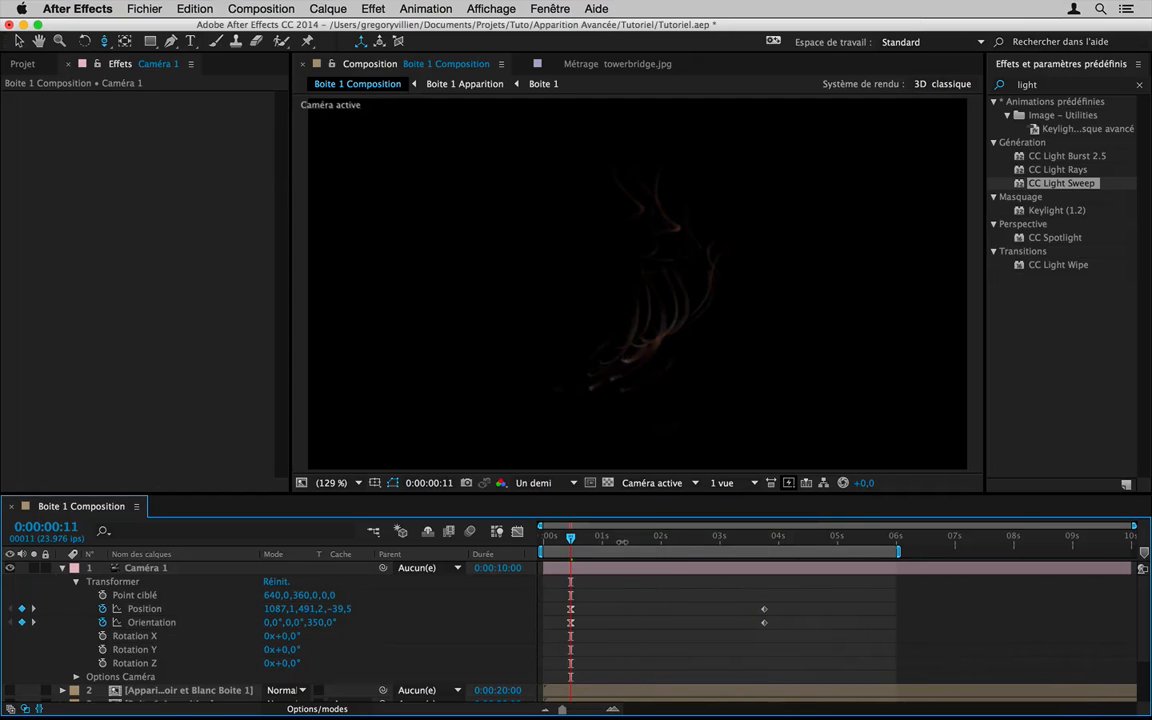
Step: Apply Easy Ease (Lissage de vitesse) to the camera's Position and Orientation keyframes at 0:00:03:18
{"action": "left_click", "coordinate": [678, 540]}
{"action": "left_click", "coordinate": [765, 540]}
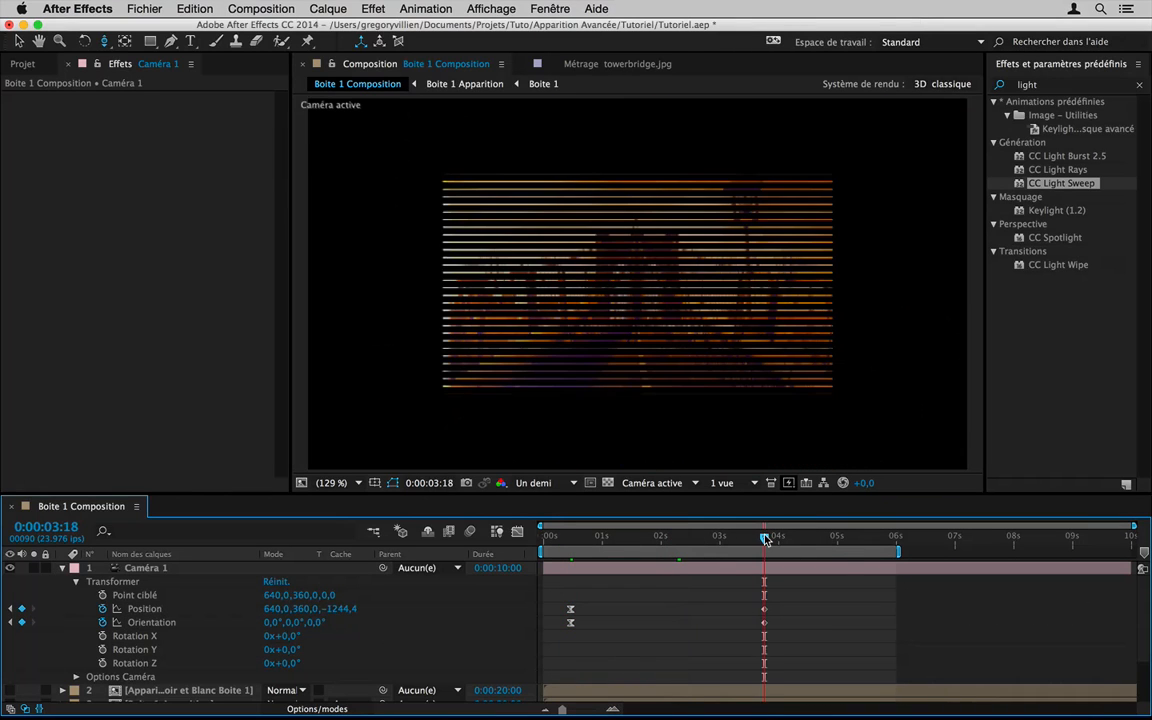
{"action": "left_click_drag", "start_coordinate": [776, 605], "coordinate": [749, 632]}
{"action": "right_click", "coordinate": [765, 623]}
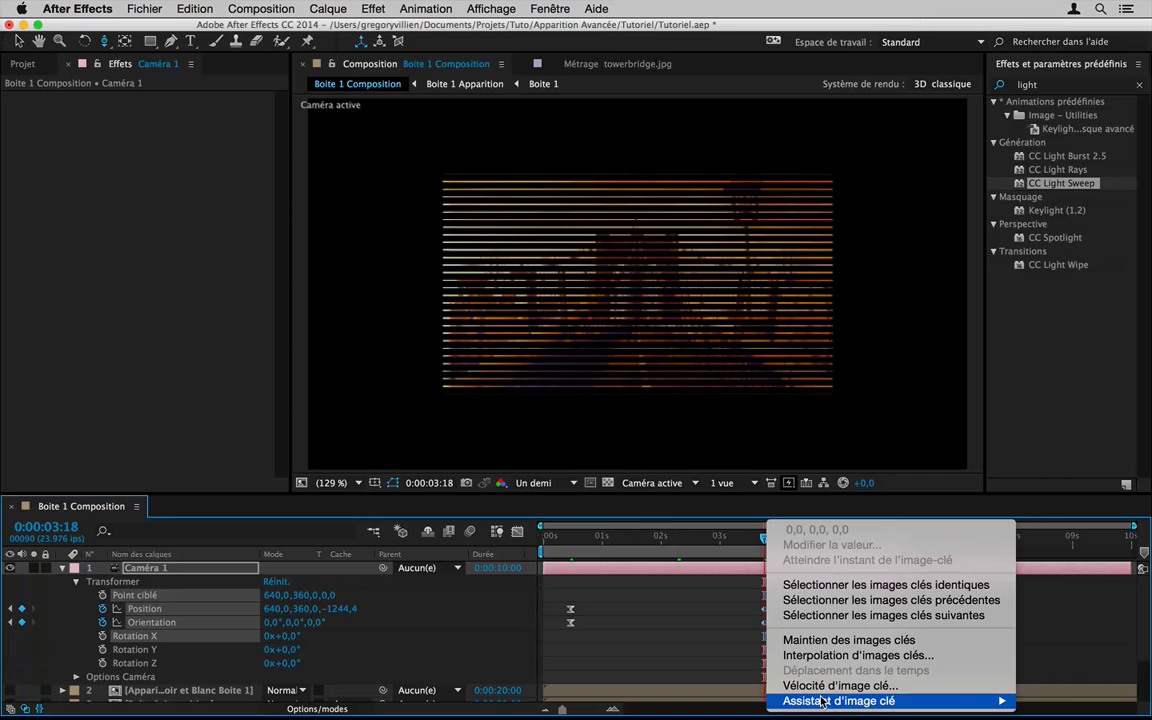
{"action": "mouse_move", "coordinate": [798, 699]}
{"action": "left_click", "coordinate": [679, 671]}
{"action": "left_click", "coordinate": [725, 622]}
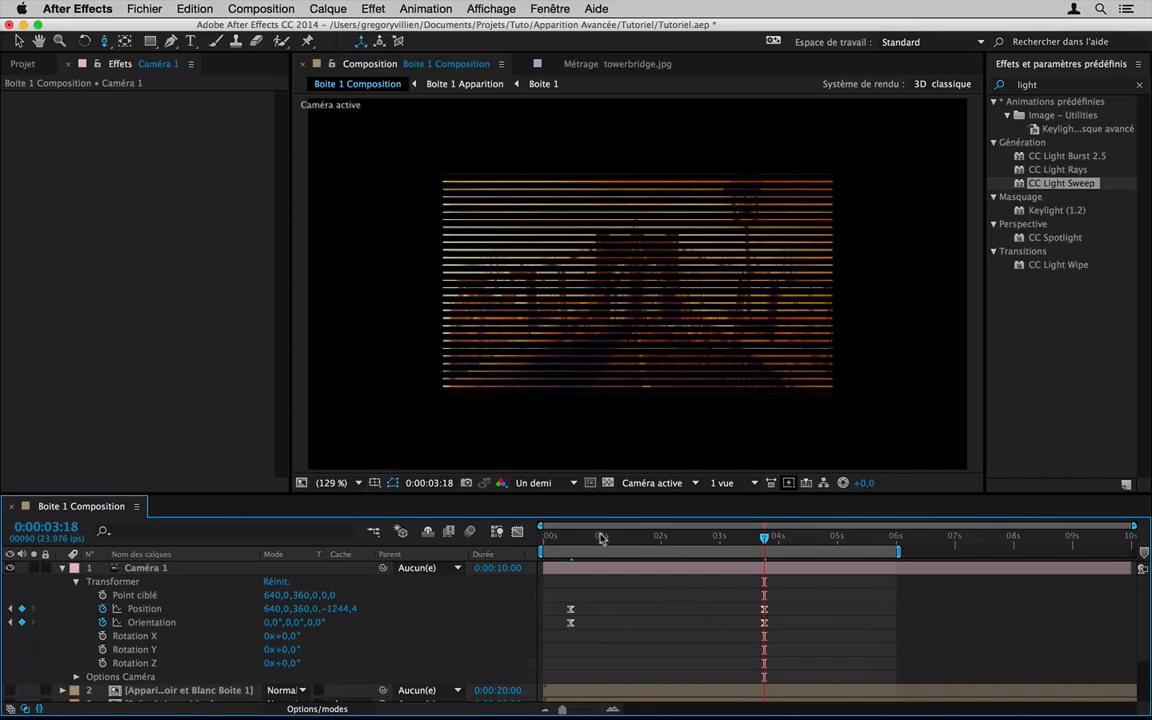
Step: Limit the work area to about the first four seconds and preview the eased camera move
{"action": "left_click", "coordinate": [600, 538]}
{"action": "key", "text": "space"}
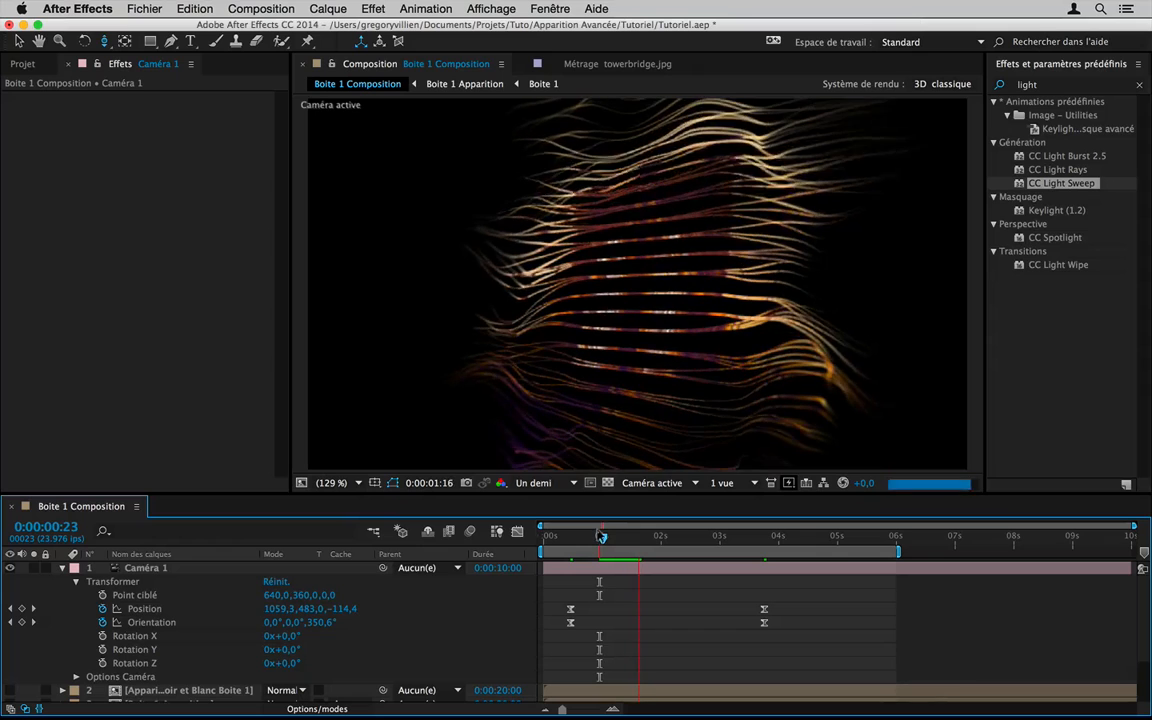
{"action": "left_click_drag", "start_coordinate": [665, 537], "coordinate": [569, 538]}
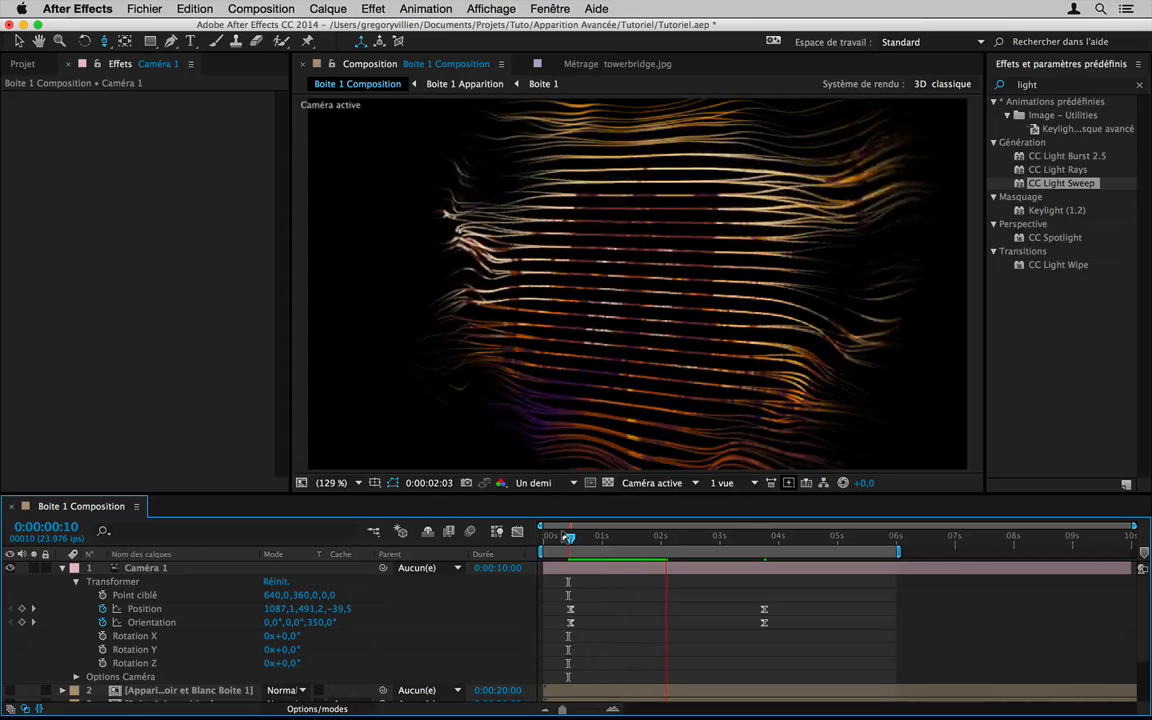
{"action": "key", "text": "space"}
{"action": "mouse_move", "coordinate": [778, 545]}
{"action": "left_mouse_down"}
{"action": "mouse_move", "coordinate": [790, 540]}
{"action": "mouse_move", "coordinate": [775, 540]}
{"action": "left_mouse_up"}
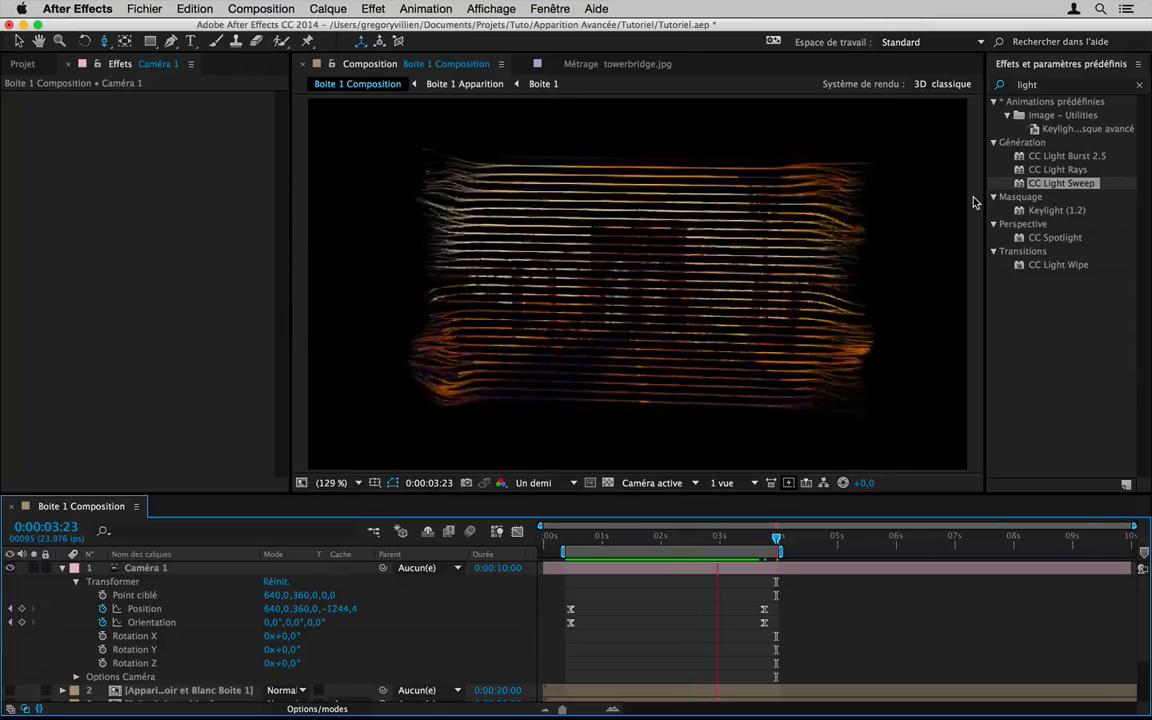
{"action": "key", "text": "space"}
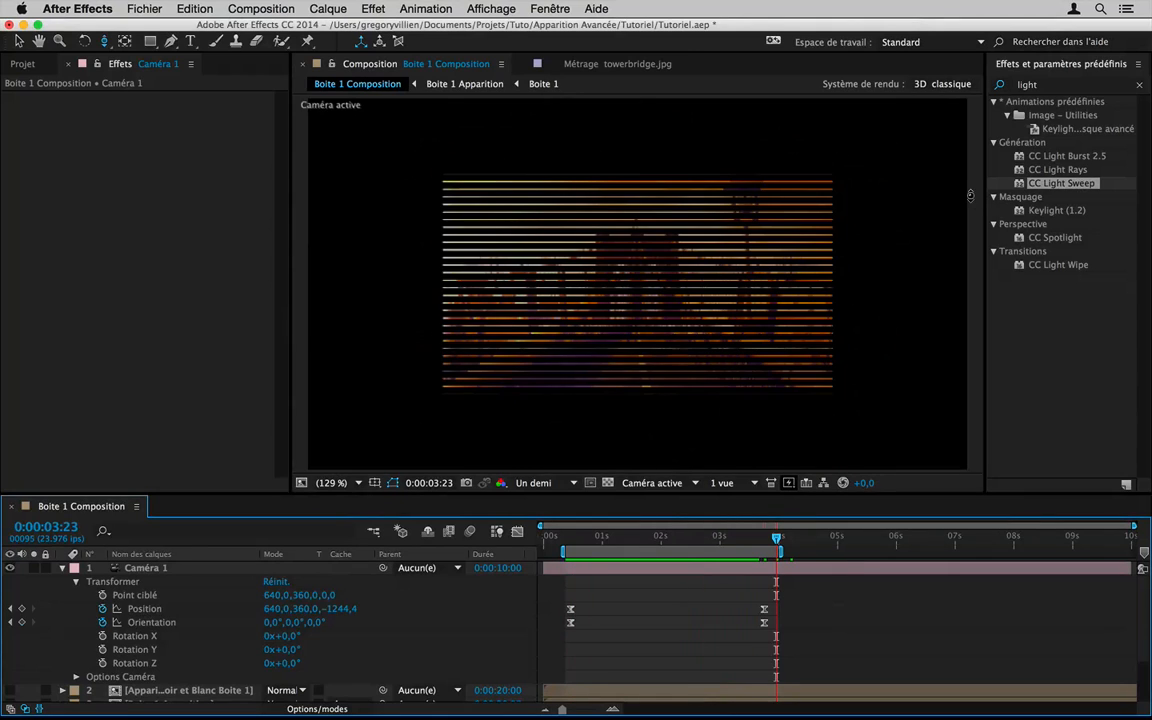
{"action": "key", "text": "space"}
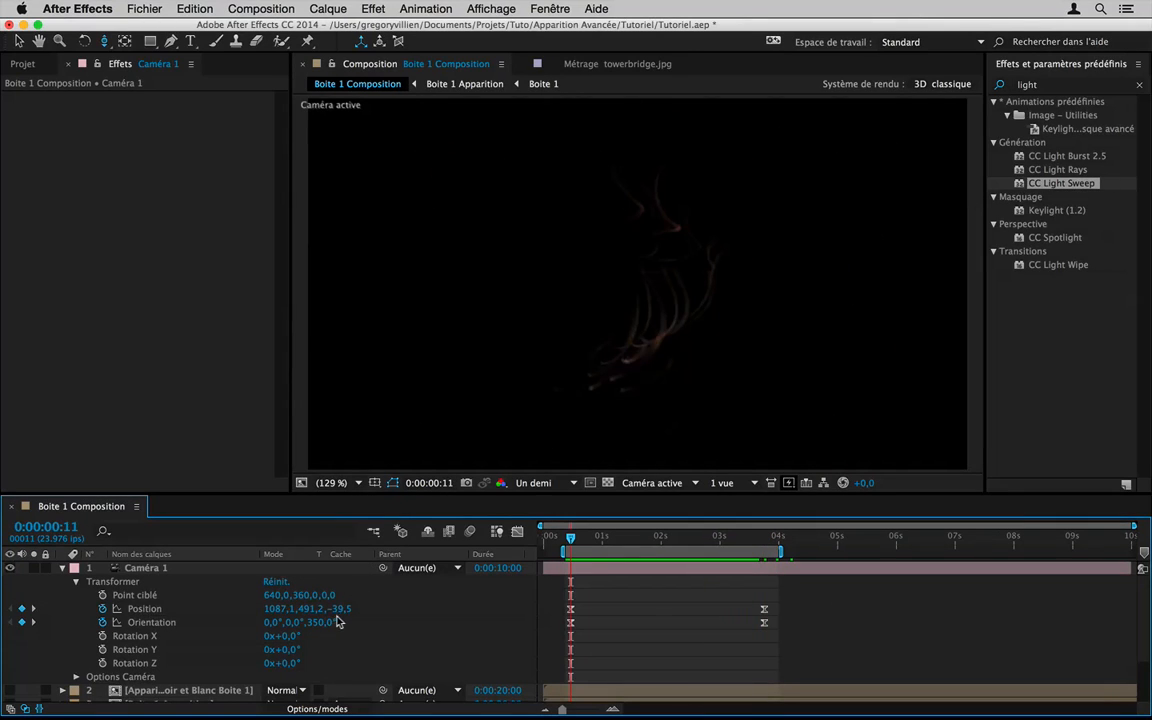
Step: Try 240° for the camera's Z orientation at 0:00:00:11, and settle on 0°
{"action": "left_click", "coordinate": [319, 623]}
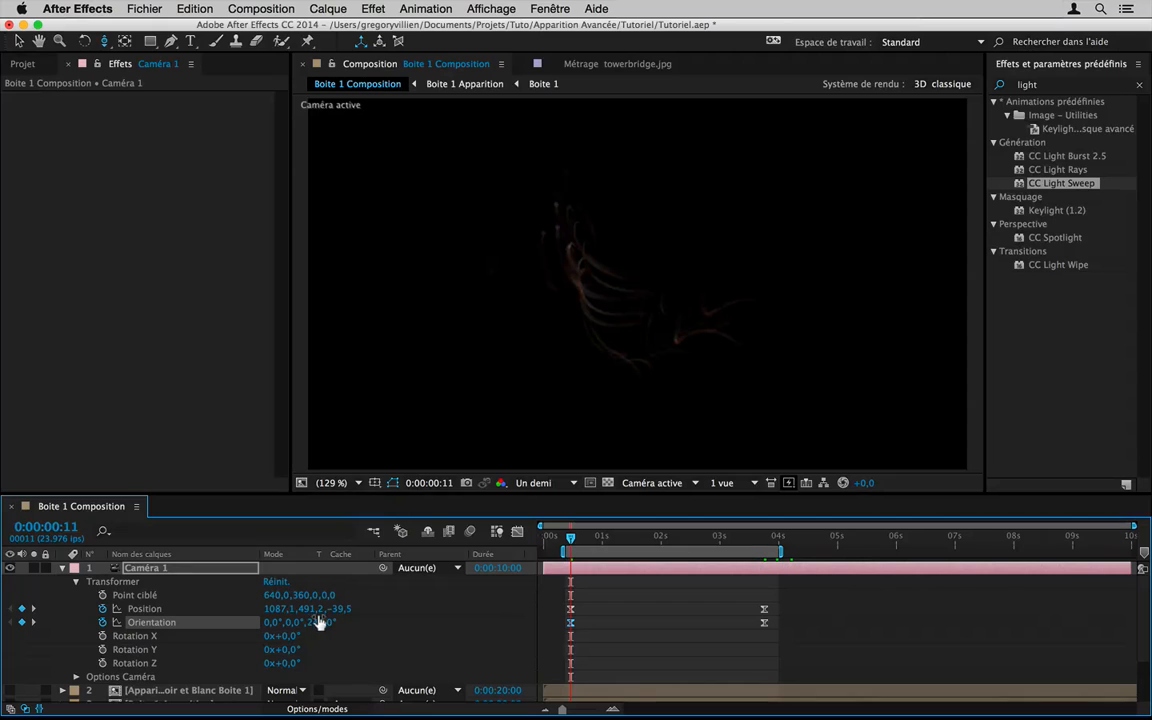
{"action": "type", "text": "240"}
{"action": "key", "text": "Return"}
{"action": "left_click", "coordinate": [669, 542]}
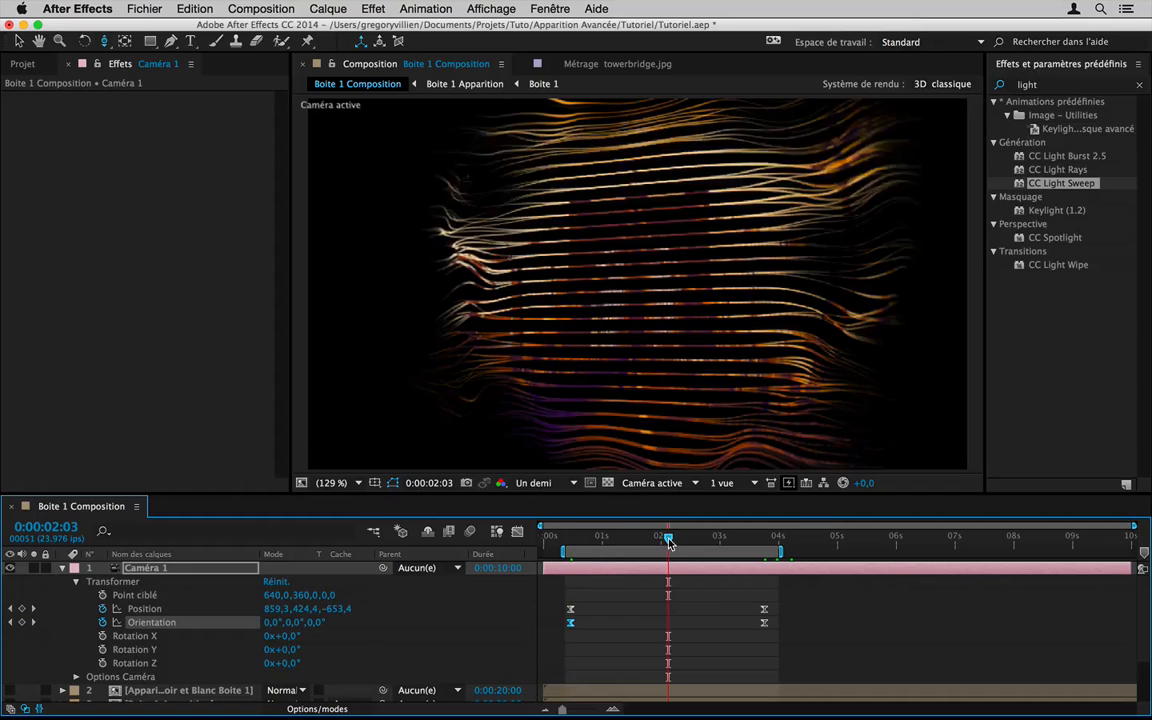
{"action": "left_click", "coordinate": [690, 541]}
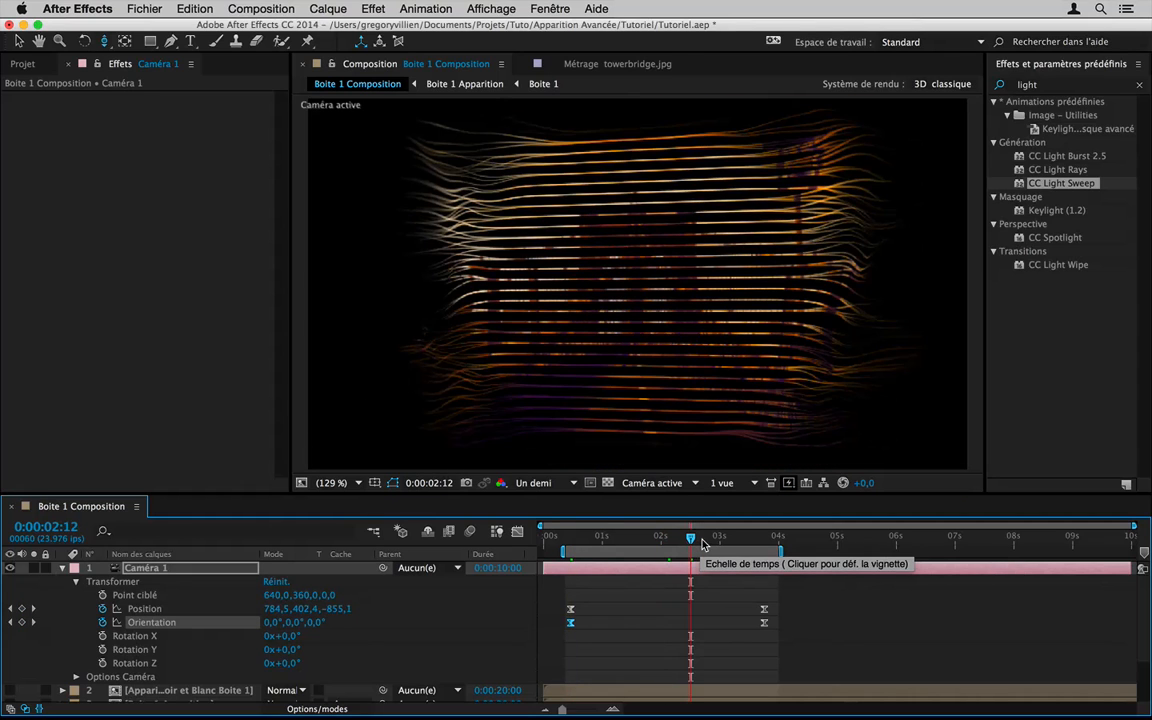
Step: Move the camera's first Orientation keyframe to about 0:00:00:19 and check several frames of the move
{"action": "left_click_drag", "start_coordinate": [578, 624], "coordinate": [590, 622]}
{"action": "left_click", "coordinate": [733, 540]}
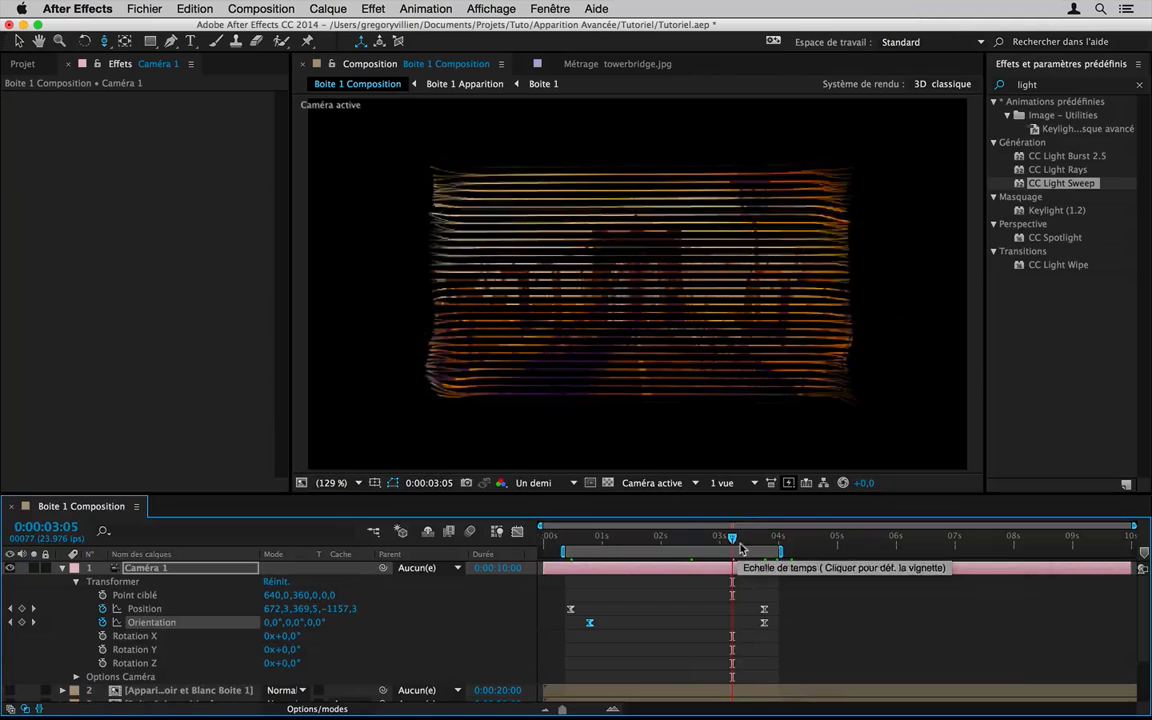
{"action": "left_click", "coordinate": [747, 540]}
{"action": "left_click", "coordinate": [664, 545]}
{"action": "left_click", "coordinate": [622, 541]}
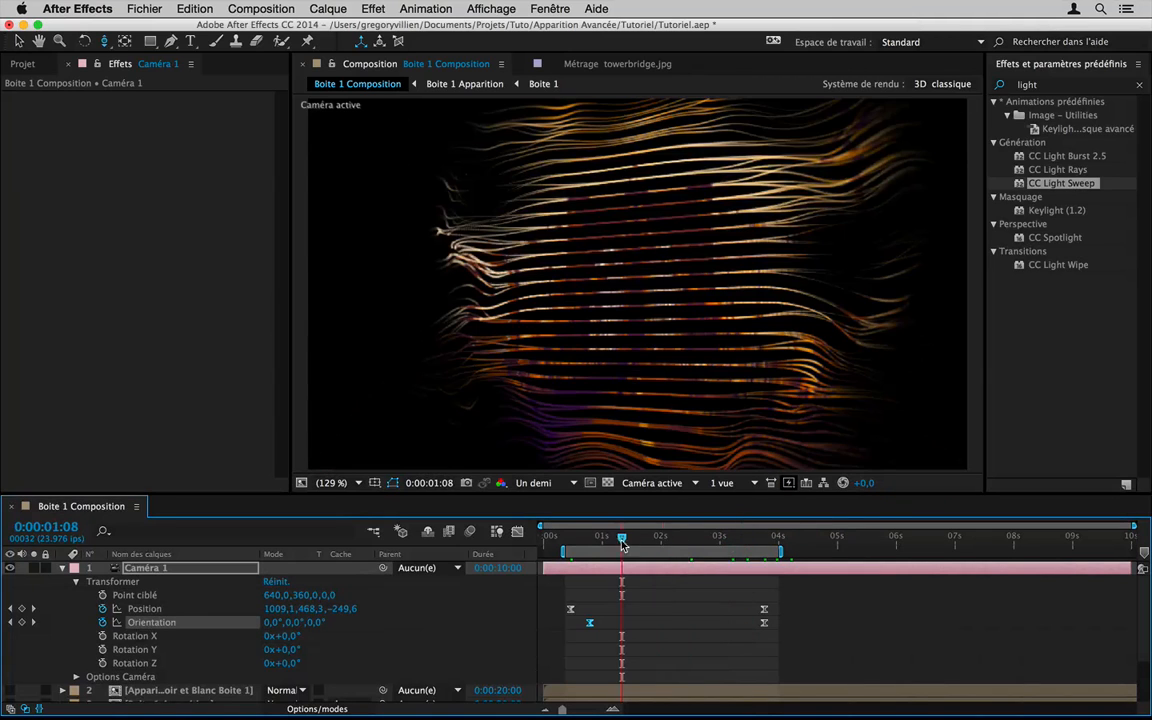
{"action": "left_click", "coordinate": [636, 541]}
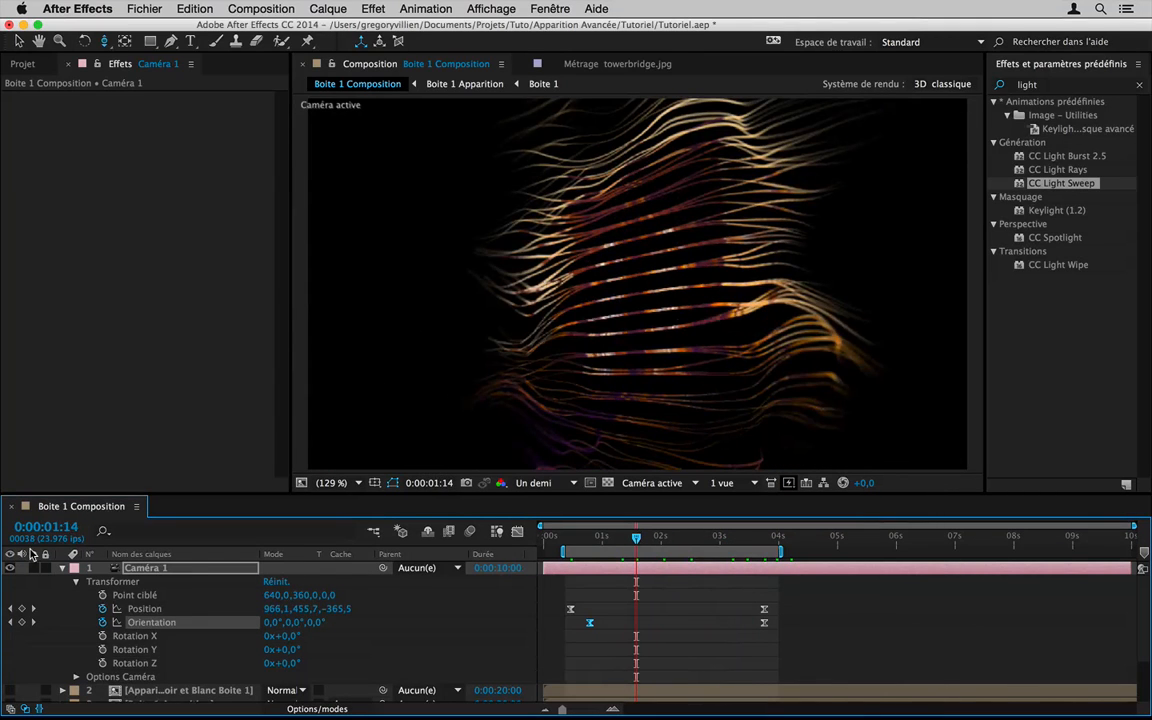
Step: Set Strings in Y to 450 in the Form effect of the Form plein layer, keeping the Box - Strings base form
{"action": "left_click", "coordinate": [62, 569]}
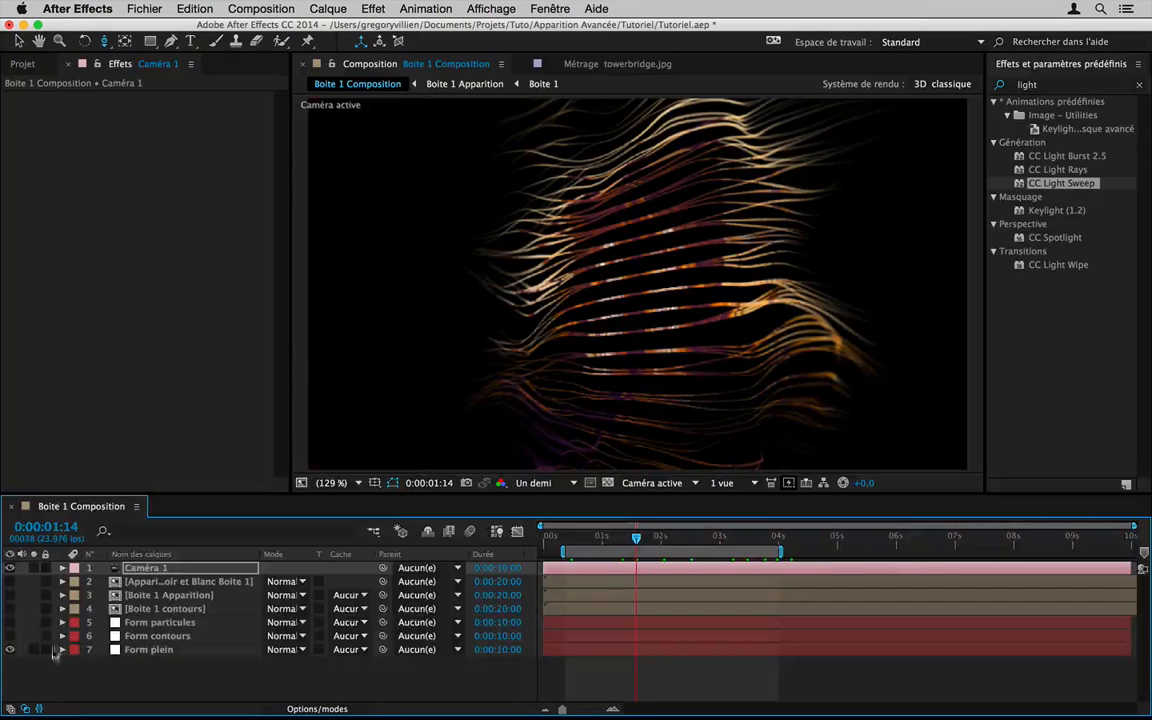
{"action": "left_click", "coordinate": [150, 649]}
{"action": "left_click", "coordinate": [200, 138]}
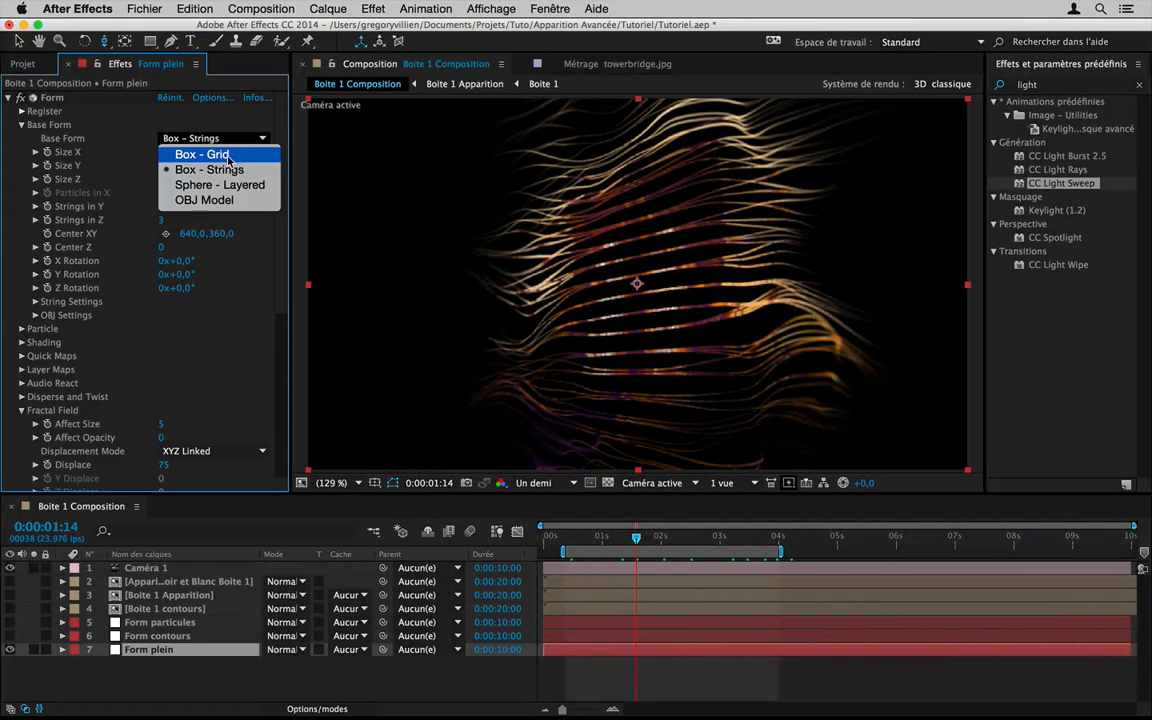
{"action": "left_click", "coordinate": [197, 111]}
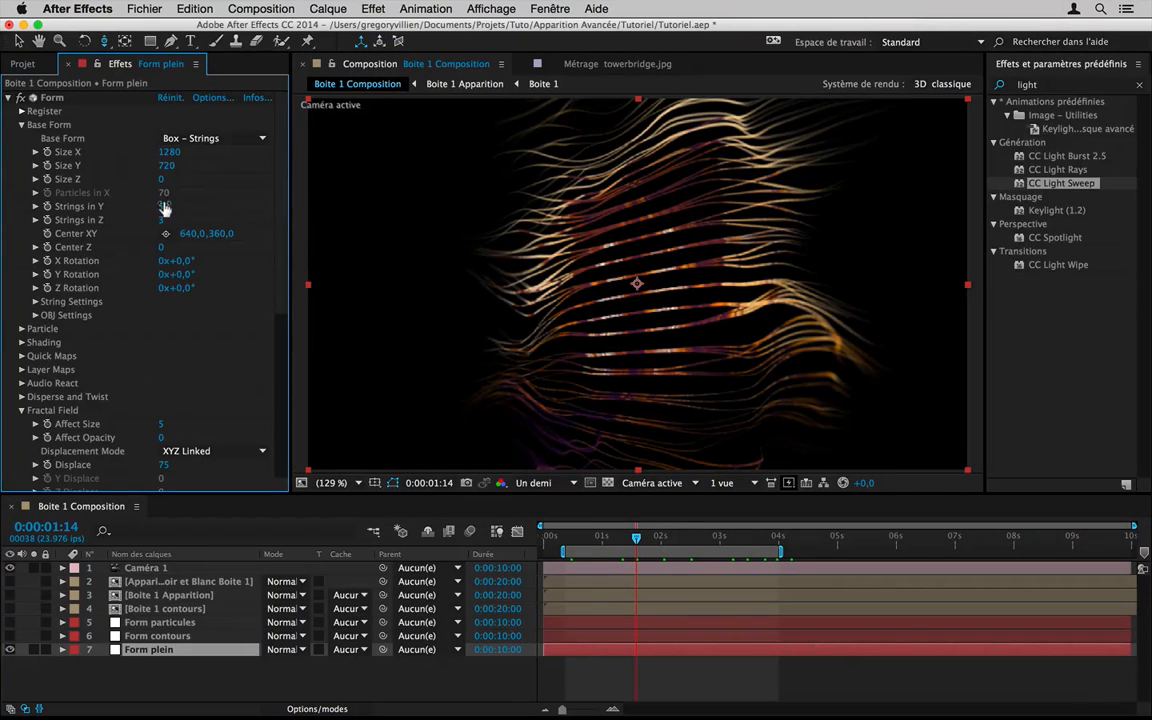
{"action": "left_click", "coordinate": [164, 206]}
{"action": "type", "text": "450"}
{"action": "key", "text": "Return"}
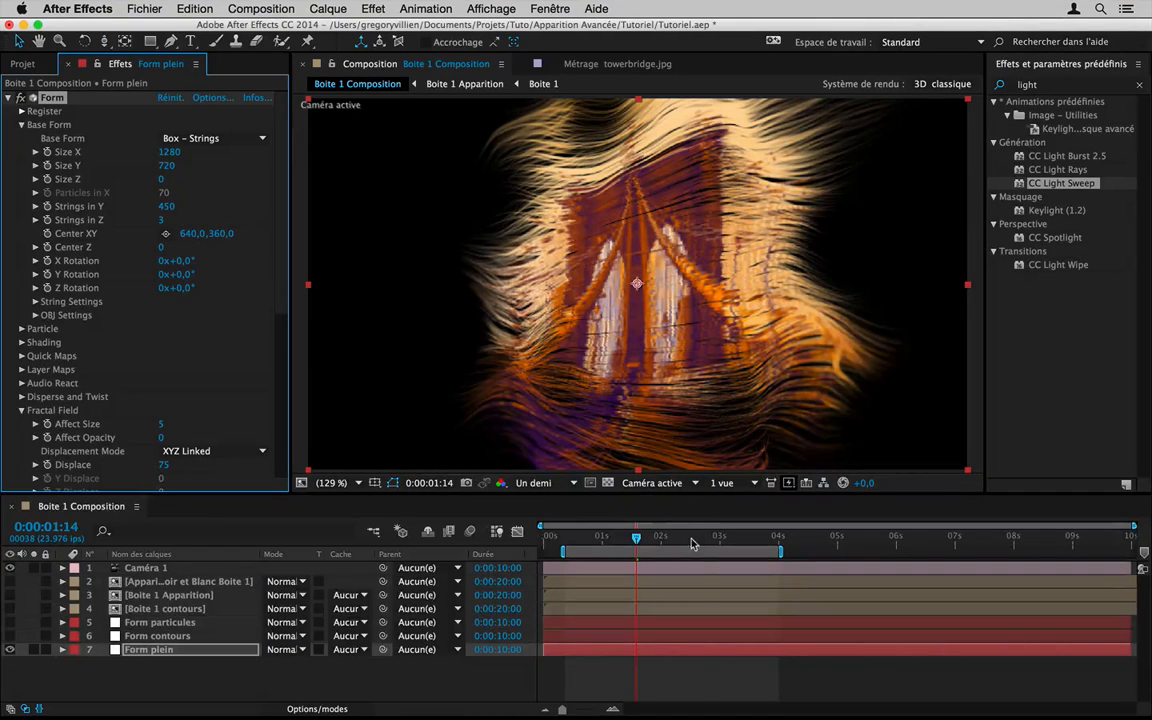
Step: Display the frame at 0:00:03:15 in full (Intégrale) resolution at 200 % magnification
{"action": "left_click", "coordinate": [697, 537]}
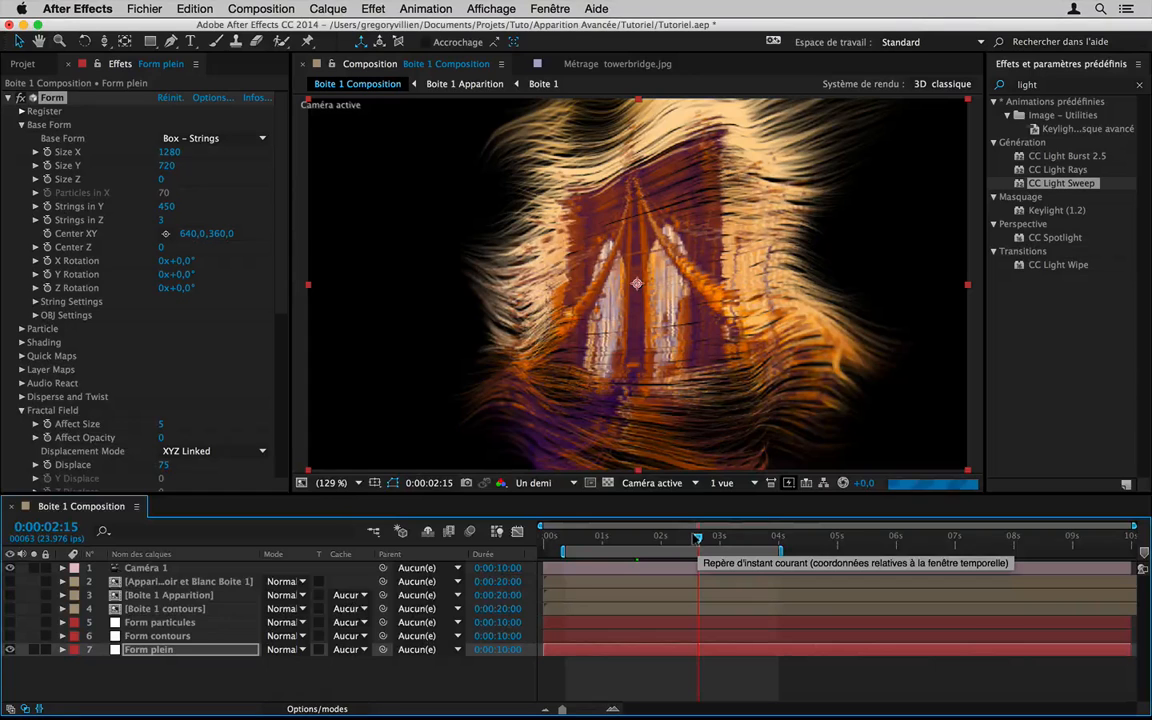
{"action": "left_click_drag", "start_coordinate": [697, 537], "coordinate": [724, 537]}
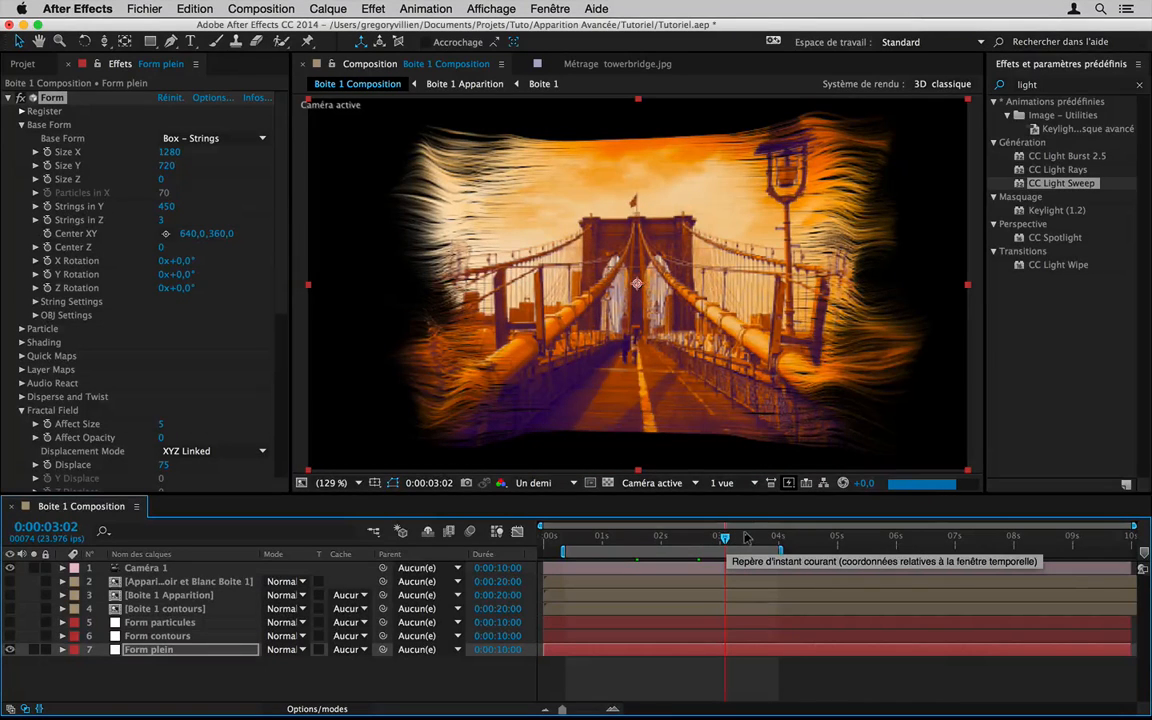
{"action": "left_click", "coordinate": [755, 537]}
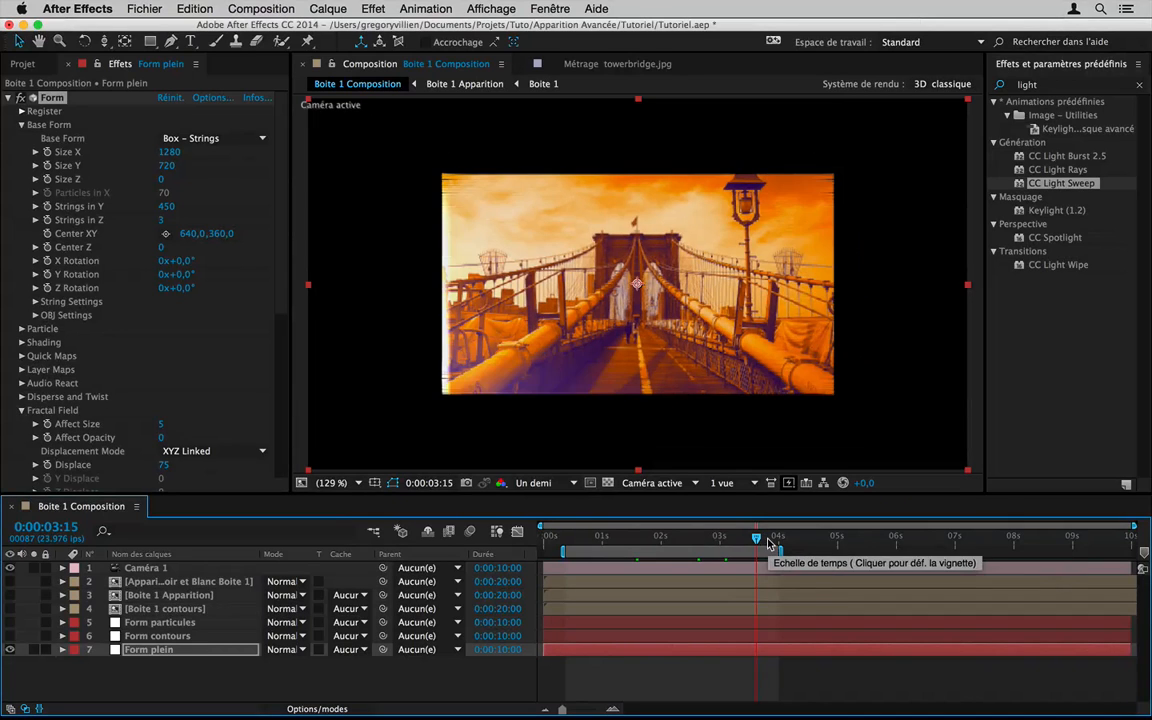
{"action": "left_click", "coordinate": [540, 483]}
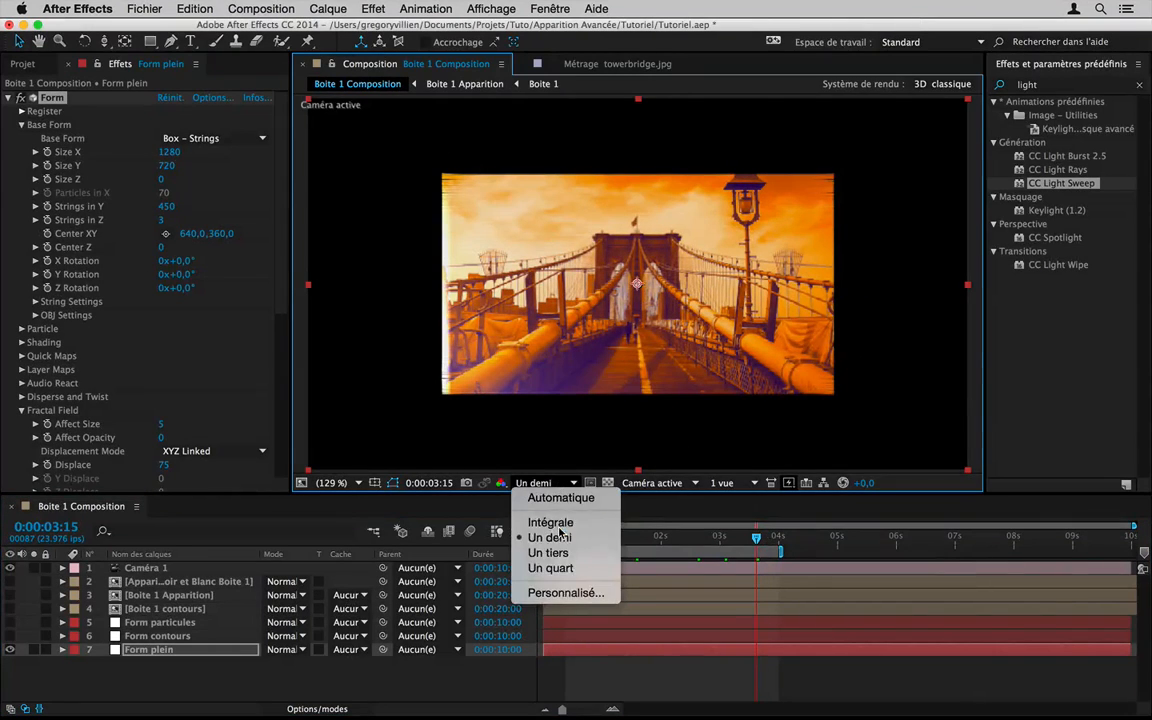
{"action": "left_click", "coordinate": [550, 522]}
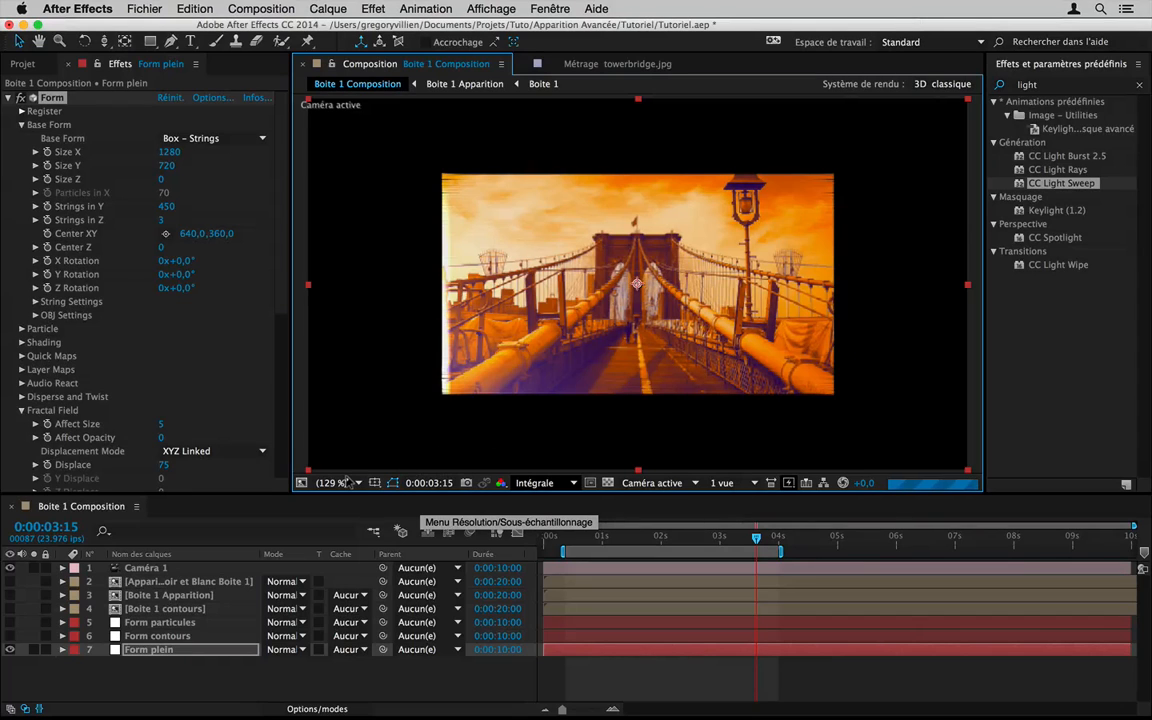
{"action": "left_click", "coordinate": [347, 482]}
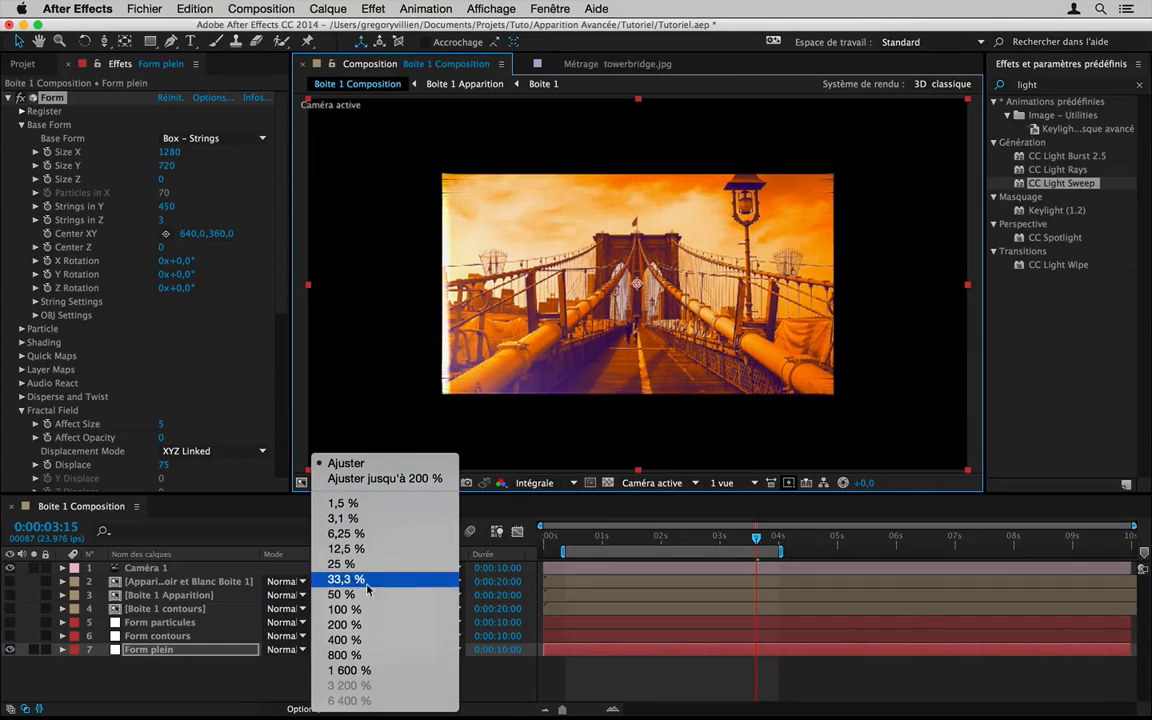
{"action": "left_click", "coordinate": [368, 624]}
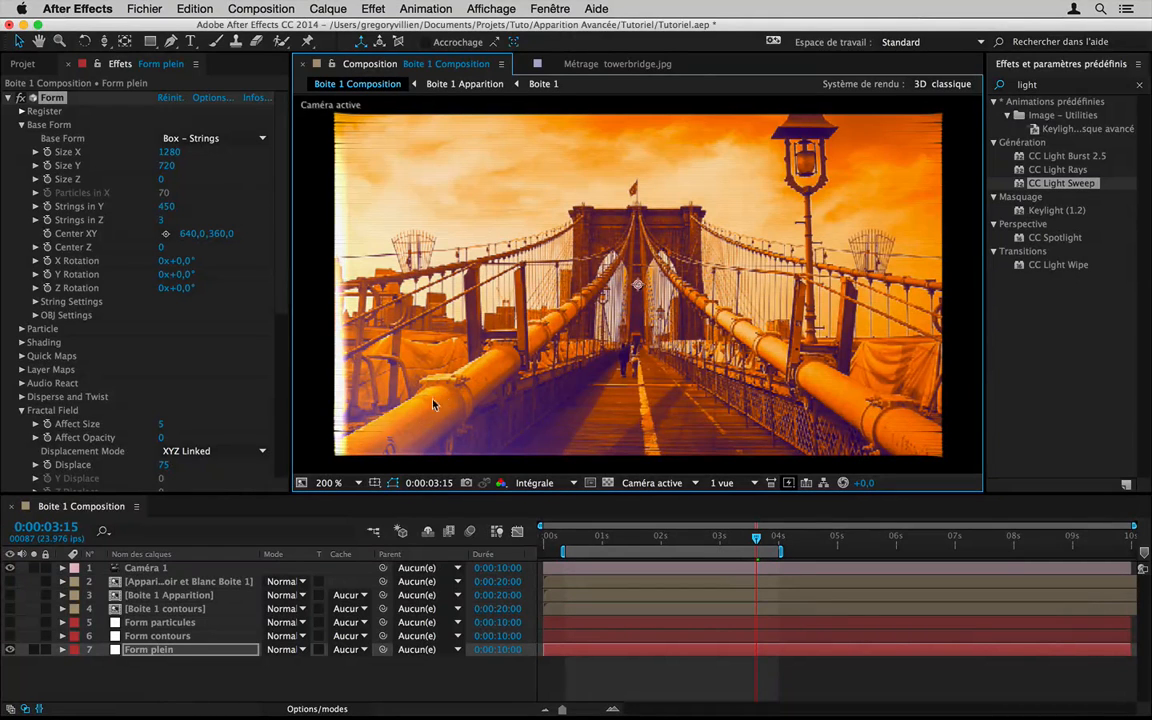
Step: Add the Boite 1 composition as a layer directly below Caméra 1 in Boite 1 Composition
{"action": "left_click", "coordinate": [22, 64]}
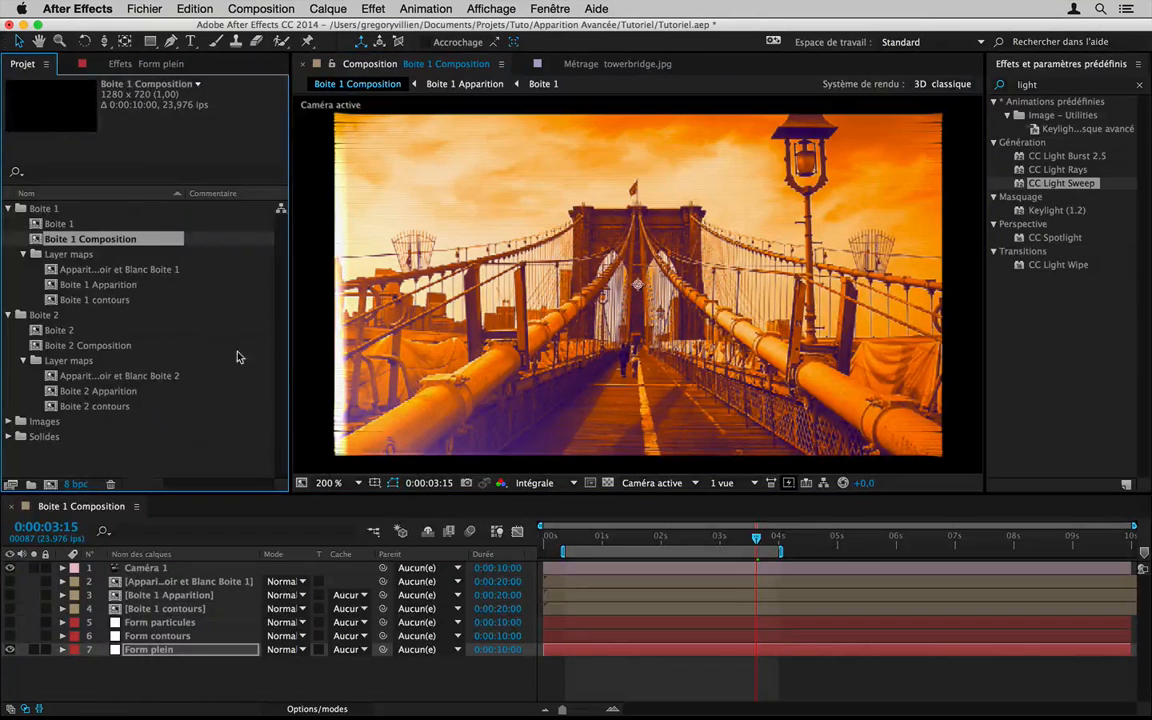
{"action": "left_click", "coordinate": [64, 224]}
{"action": "left_click_drag", "start_coordinate": [65, 227], "coordinate": [195, 580]}
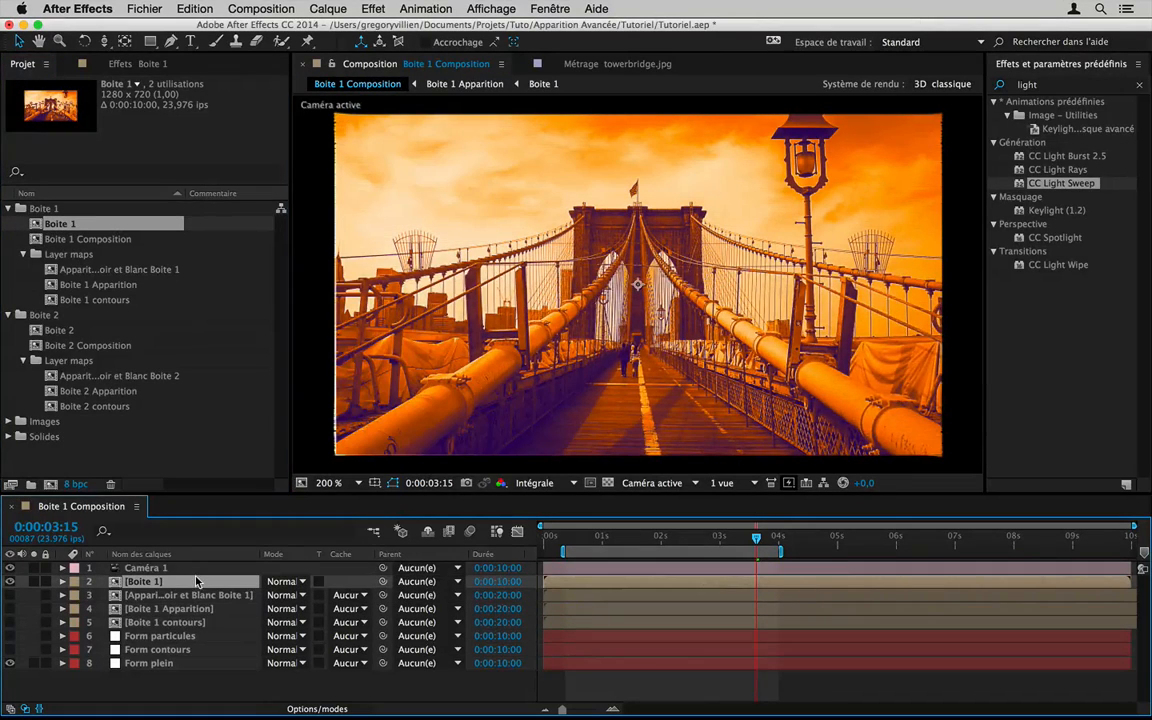
Step: Toggle the Boite 1 layer's visibility at 0:00:03:15 and 0:00:02:09 to compare it with the Form plein render
{"action": "left_click", "coordinate": [11, 582]}
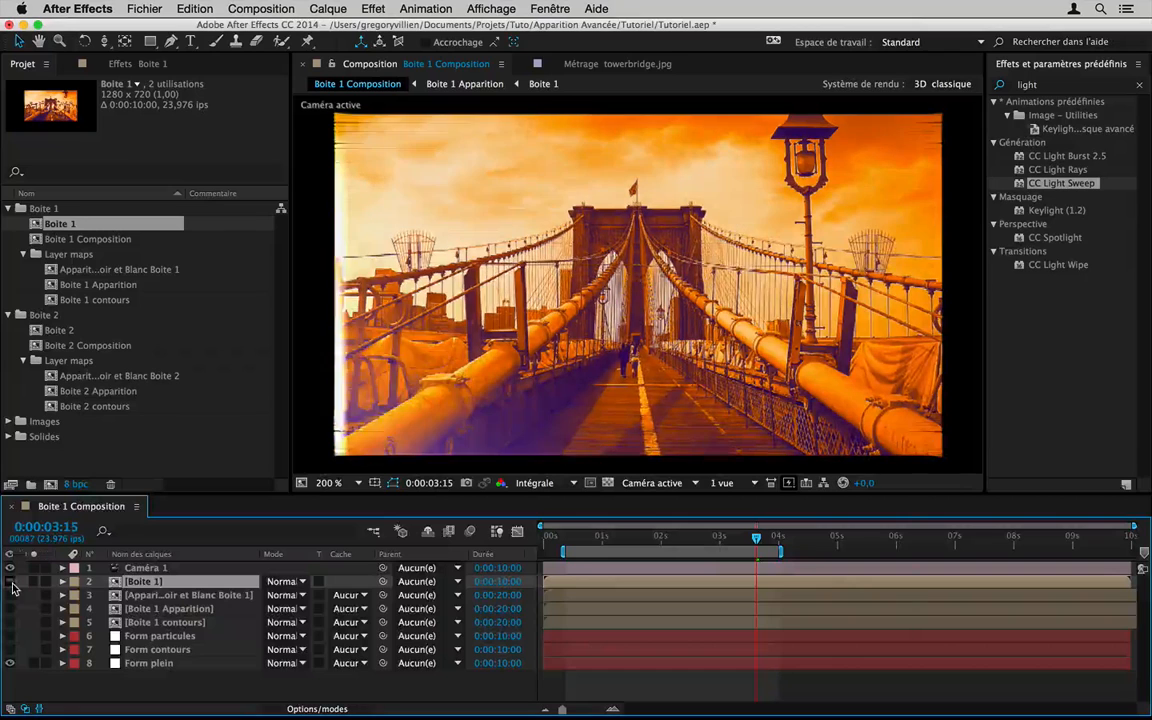
{"action": "left_click", "coordinate": [11, 582]}
{"action": "left_click", "coordinate": [11, 582]}
{"action": "left_click", "coordinate": [11, 582]}
{"action": "left_click", "coordinate": [11, 582]}
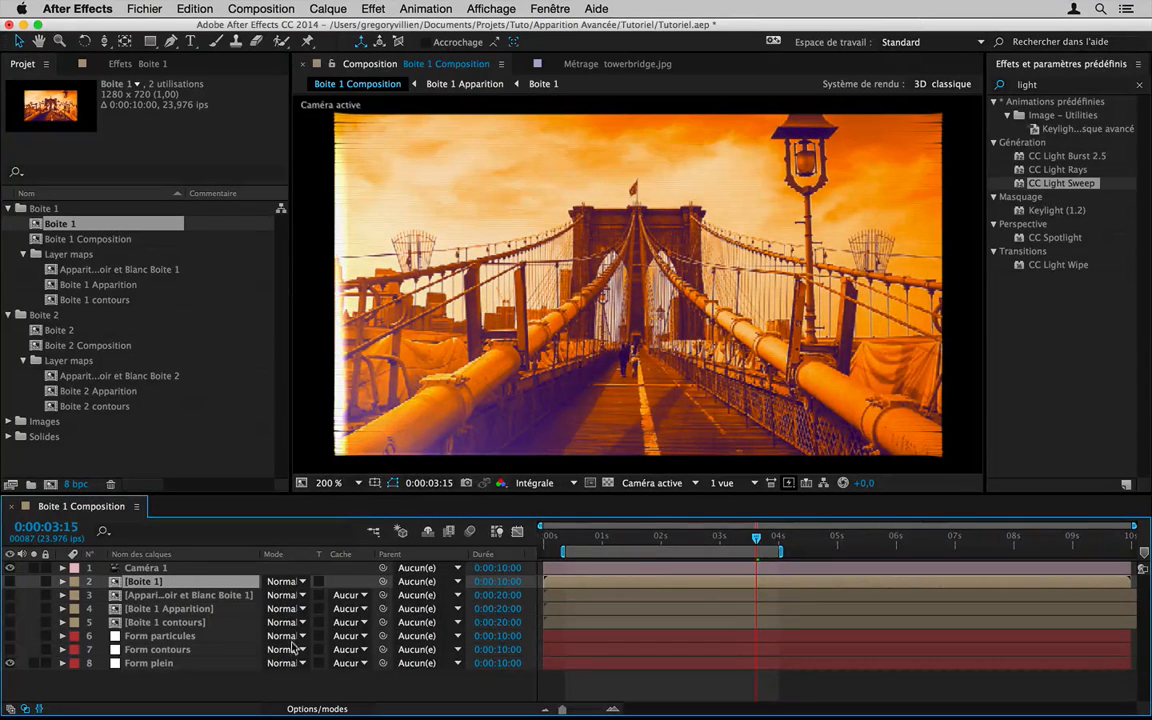
{"action": "left_click", "coordinate": [682, 537]}
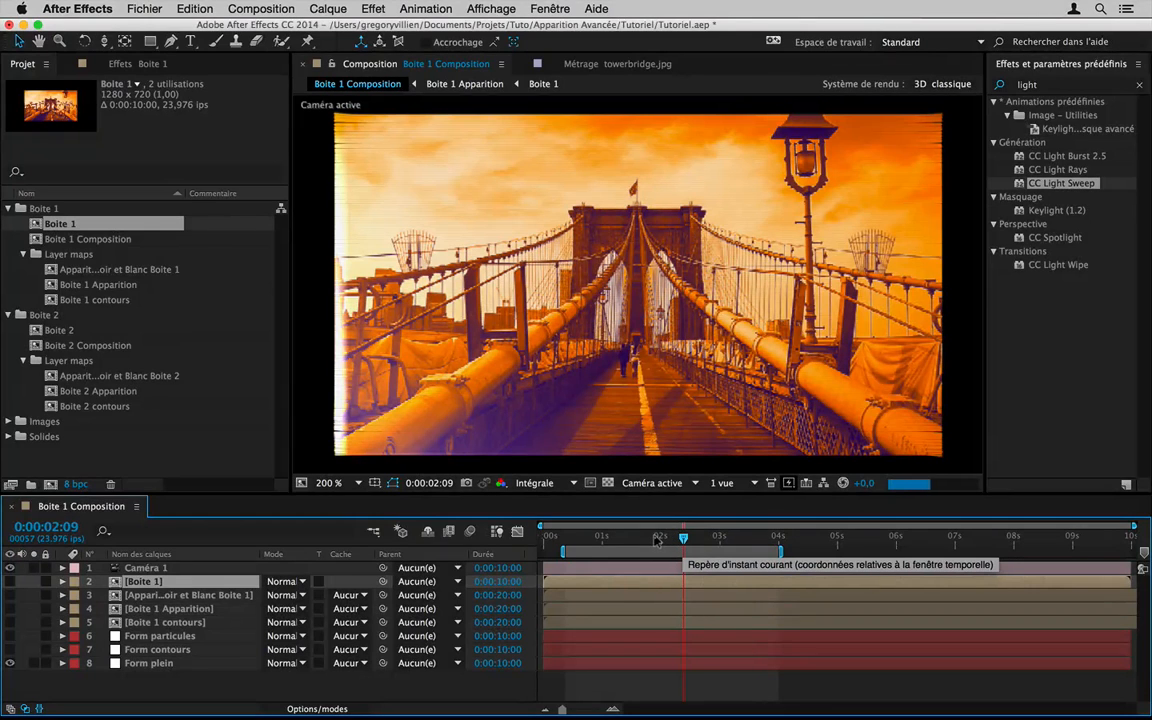
{"action": "left_click", "coordinate": [10, 583]}
{"action": "left_click", "coordinate": [10, 583]}
{"action": "left_click", "coordinate": [10, 583]}
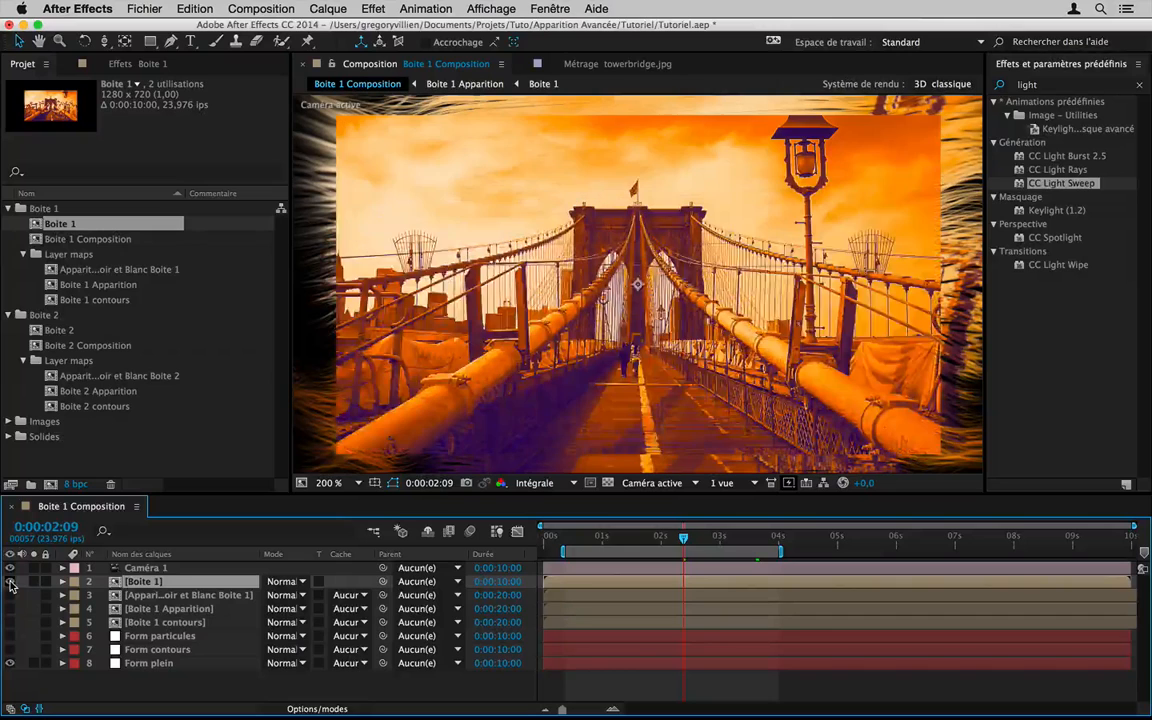
Step: Make the Boite 1 layer 3D and check its alignment with the Form image at 0:00:03:15
{"action": "left_click", "coordinate": [316, 709]}
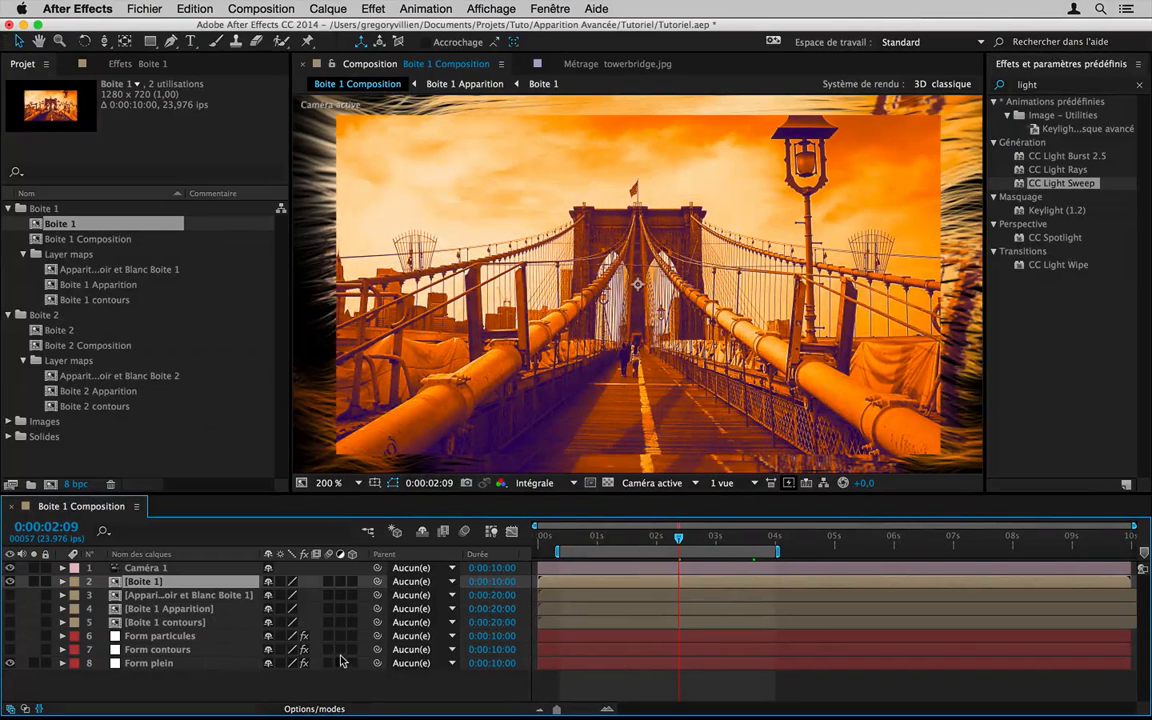
{"action": "left_click", "coordinate": [320, 709]}
{"action": "left_click", "coordinate": [320, 709]}
{"action": "left_click", "coordinate": [320, 709]}
{"action": "left_click", "coordinate": [320, 709]}
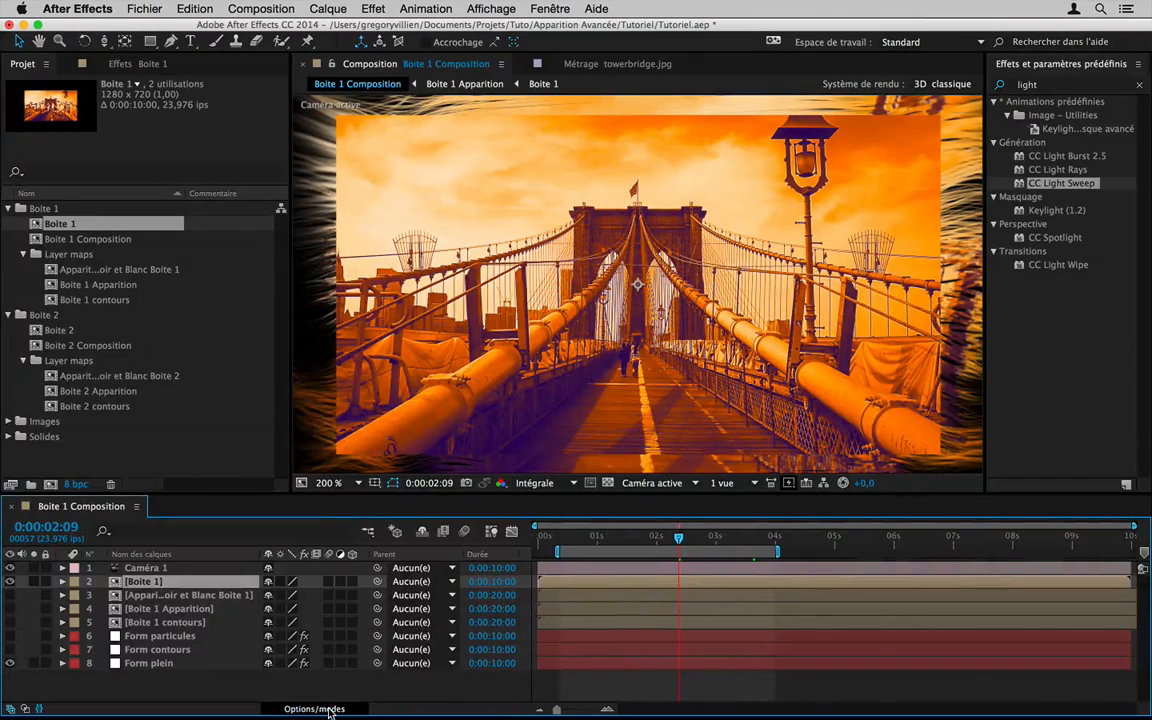
{"action": "left_click", "coordinate": [351, 582]}
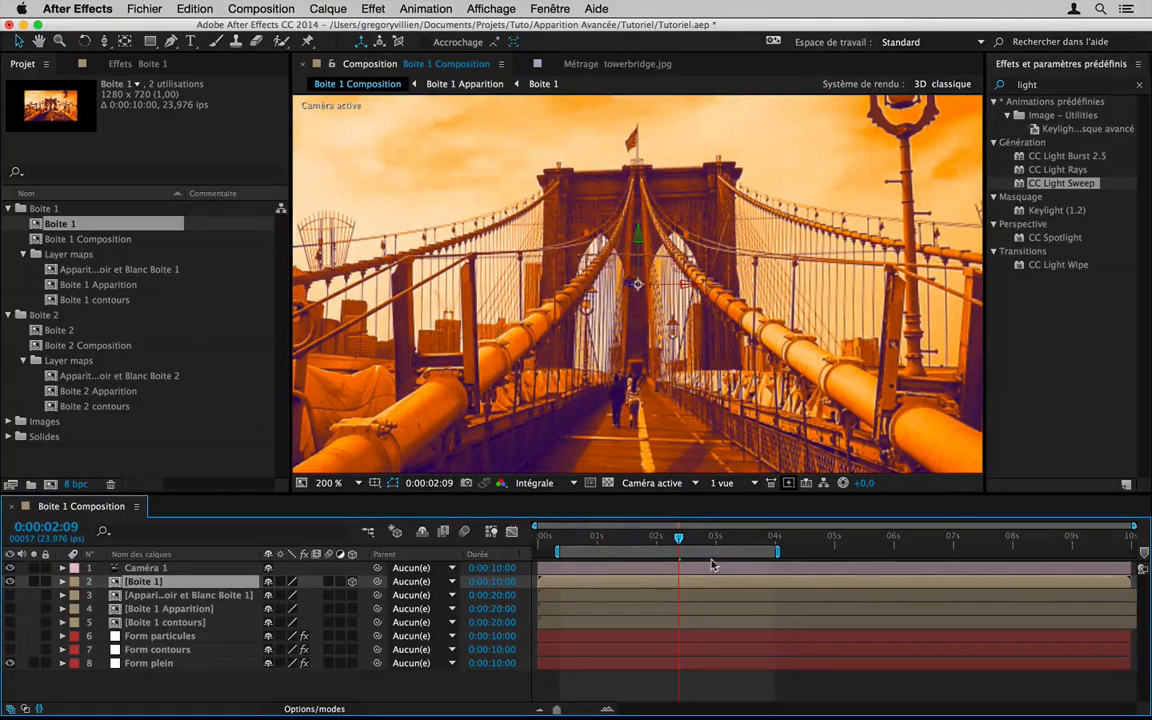
{"action": "left_click", "coordinate": [753, 540]}
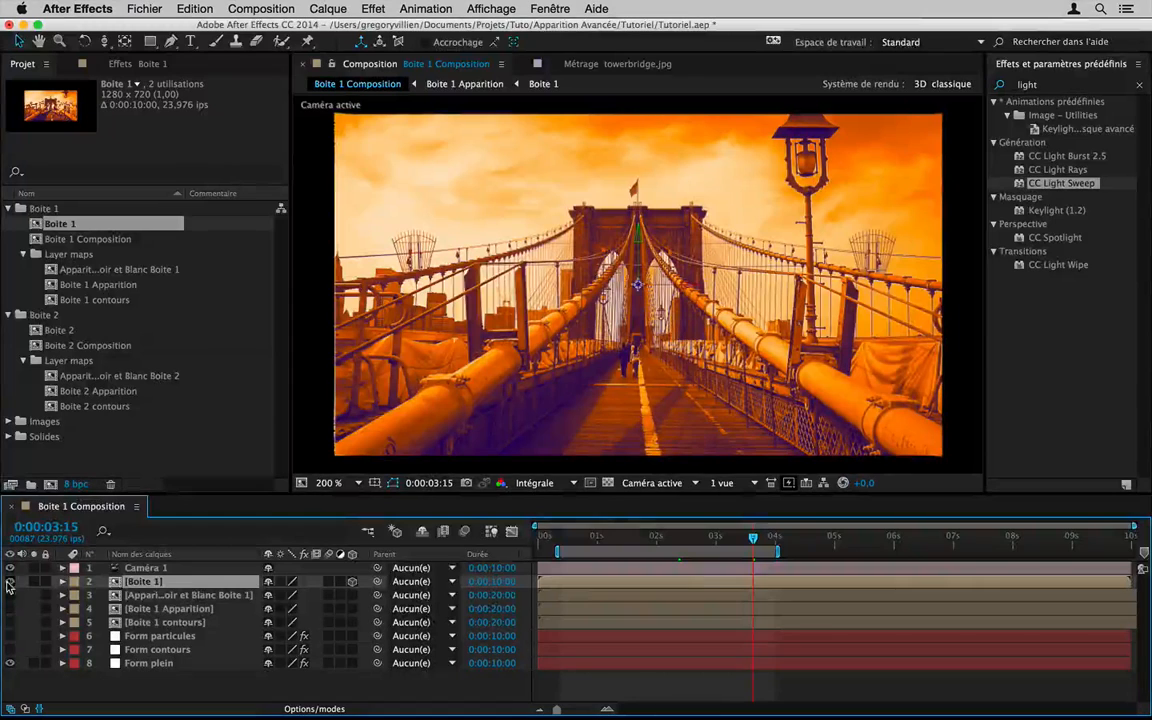
Step: Compare the Boite 1 layer with the Form image at 0:00:01:15 and 0:00:01:00, returning to 0:00:03:16
{"action": "left_click", "coordinate": [634, 539]}
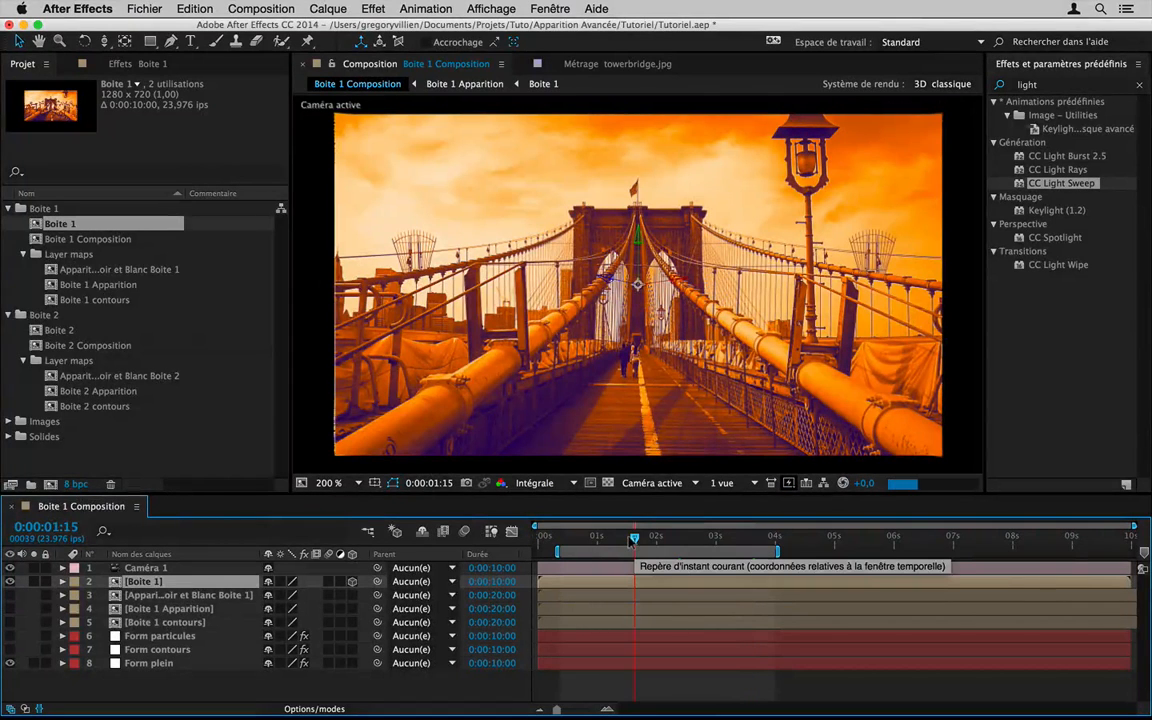
{"action": "left_click_drag", "start_coordinate": [634, 539], "coordinate": [597, 539]}
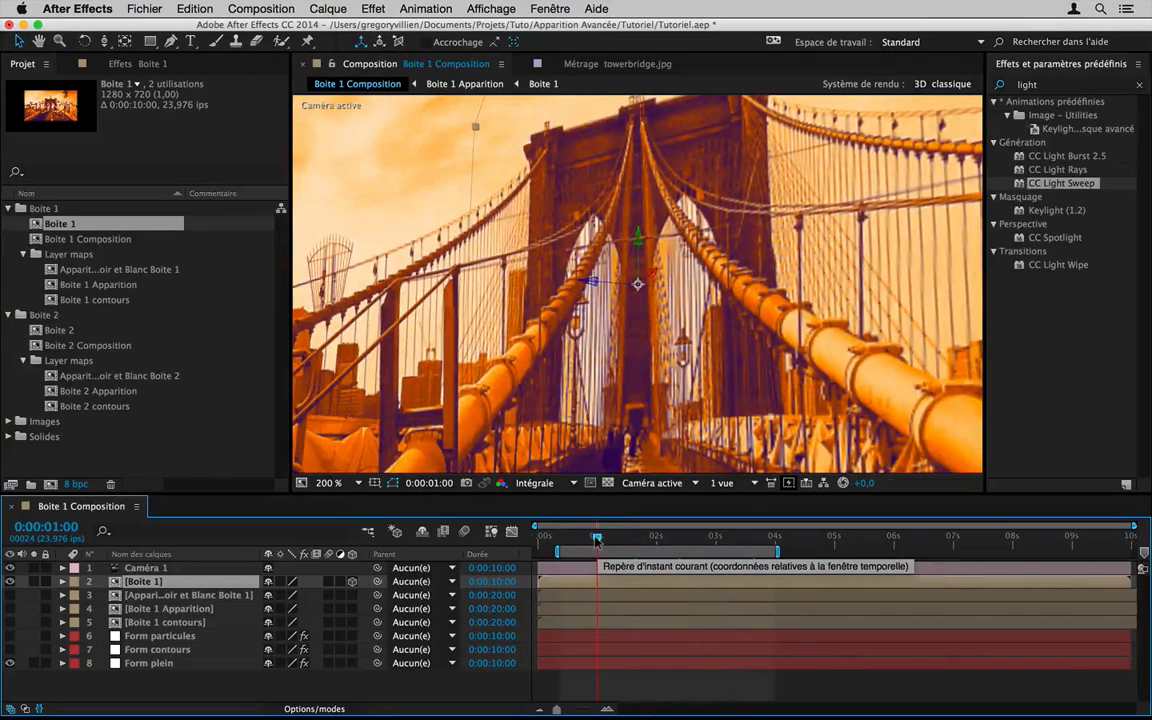
{"action": "left_click", "coordinate": [754, 540]}
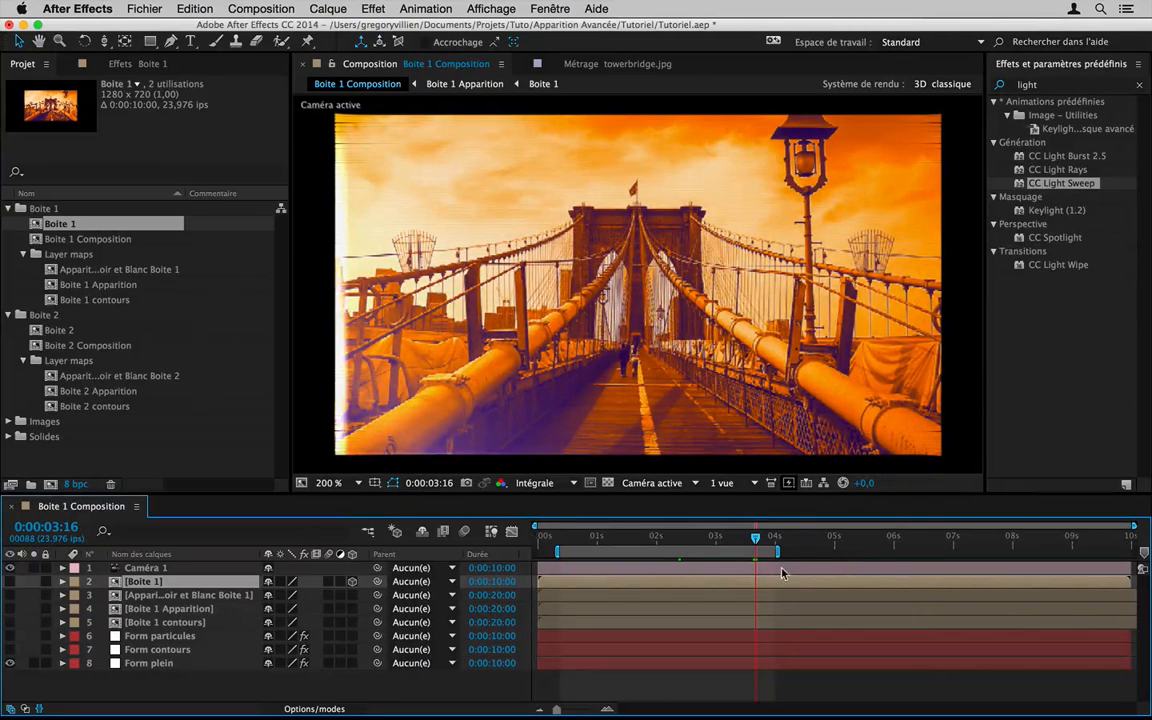
Step: Keyframe the Boite 1 layer's opacity at 0% on 0:00:03:16, rising to 100% about one second further on
{"action": "key", "text": "t"}
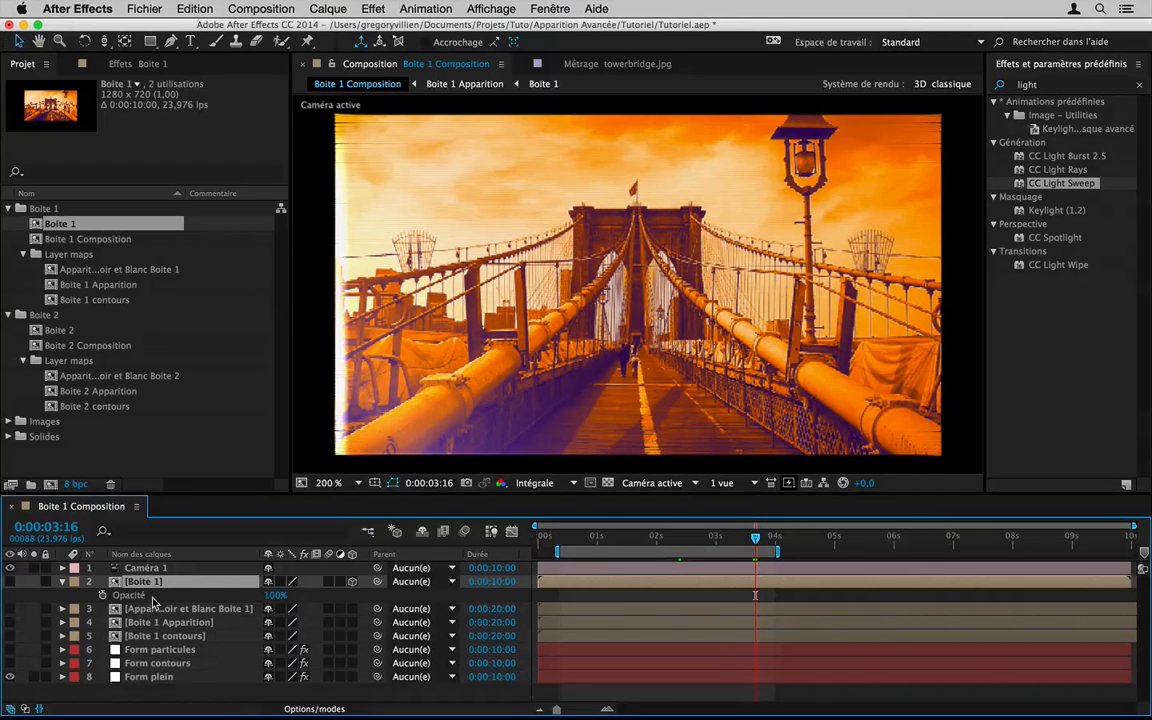
{"action": "left_click", "coordinate": [62, 581]}
{"action": "left_click", "coordinate": [62, 581]}
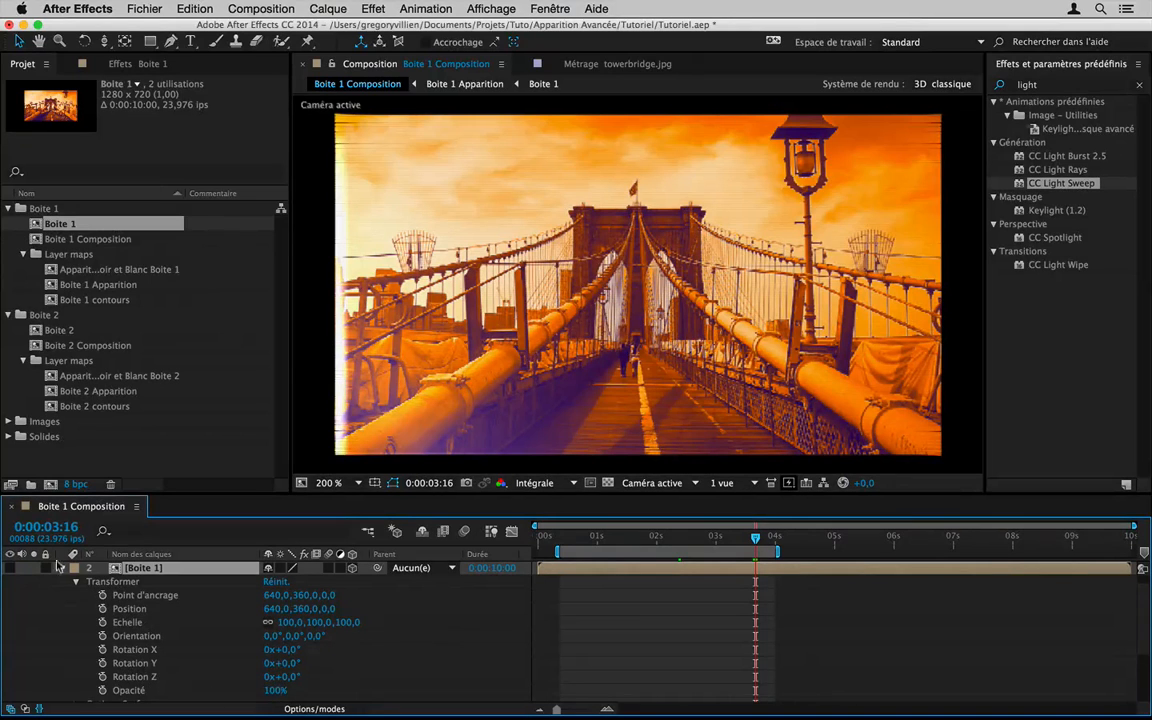
{"action": "key", "text": "t"}
{"action": "left_click", "coordinate": [101, 595]}
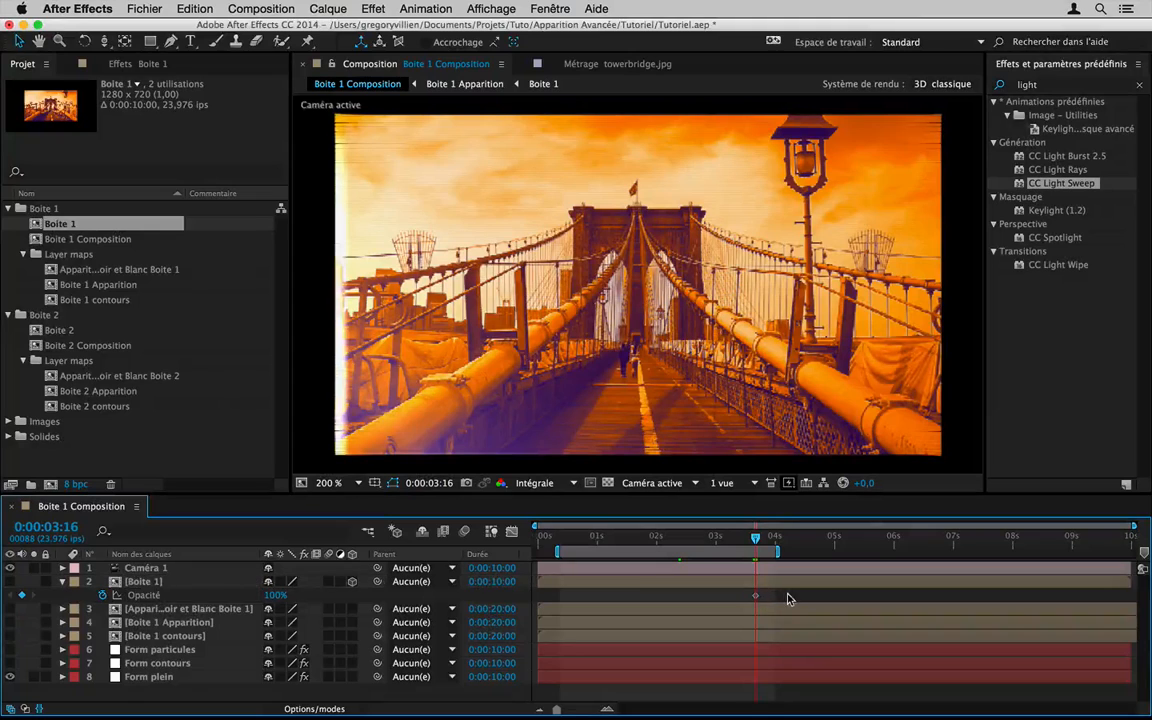
{"action": "left_click_drag", "start_coordinate": [757, 597], "coordinate": [819, 598]}
{"action": "left_click", "coordinate": [286, 595]}
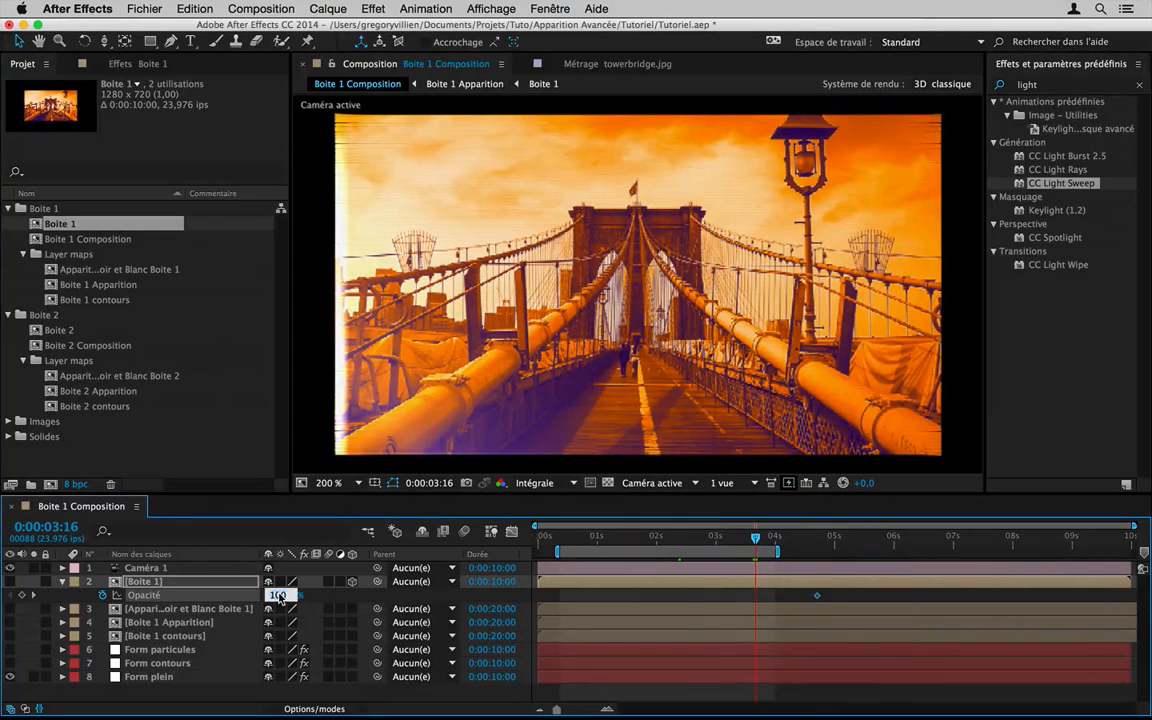
{"action": "type", "text": "0"}
{"action": "key", "text": "Return"}
Step: Check the fade at 0:00:04:07, move the 100% opacity keyframe earlier to 0:00:04:09 and apply Easy Ease to both keyframes
{"action": "left_click", "coordinate": [777, 537]}
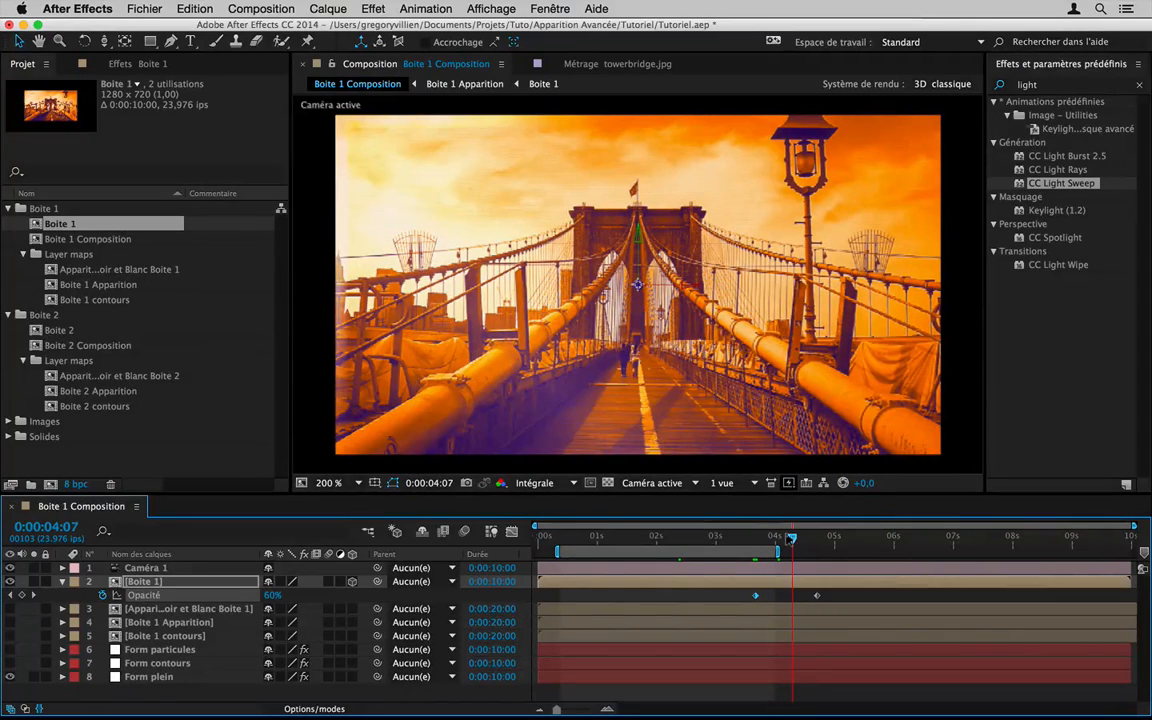
{"action": "left_click", "coordinate": [791, 538]}
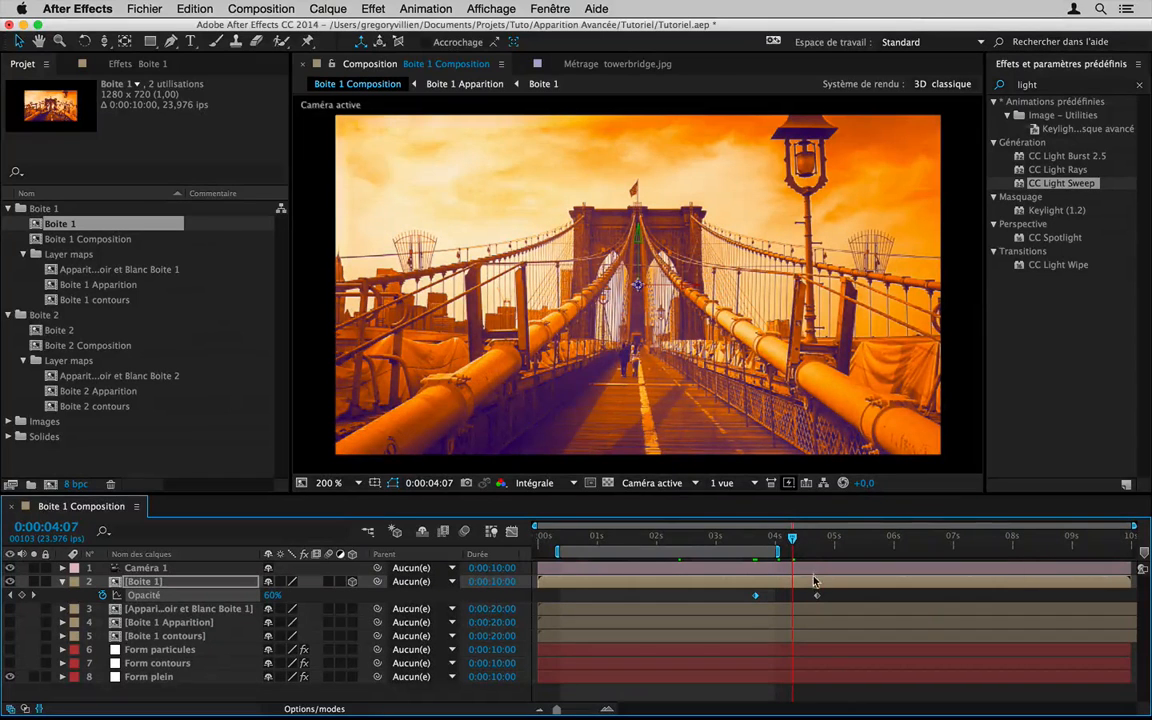
{"action": "left_click_drag", "start_coordinate": [818, 596], "coordinate": [755, 597]}
{"action": "right_click", "coordinate": [757, 598]}
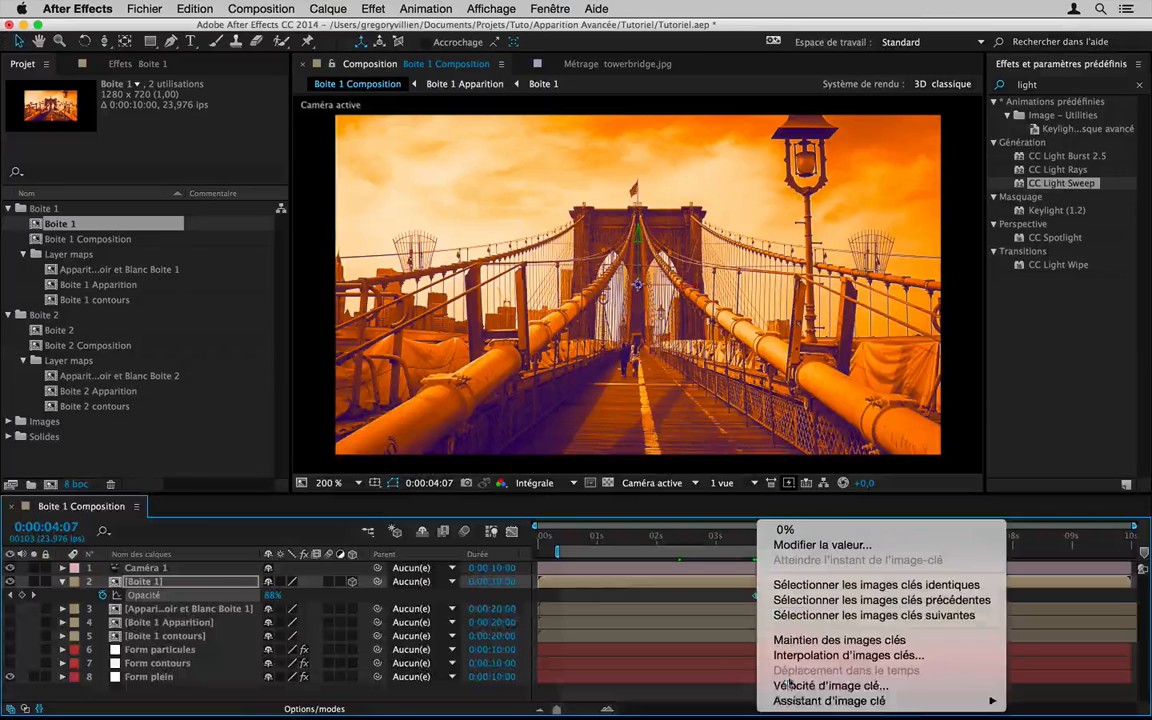
{"action": "mouse_move", "coordinate": [790, 701]}
{"action": "left_click", "coordinate": [675, 676]}
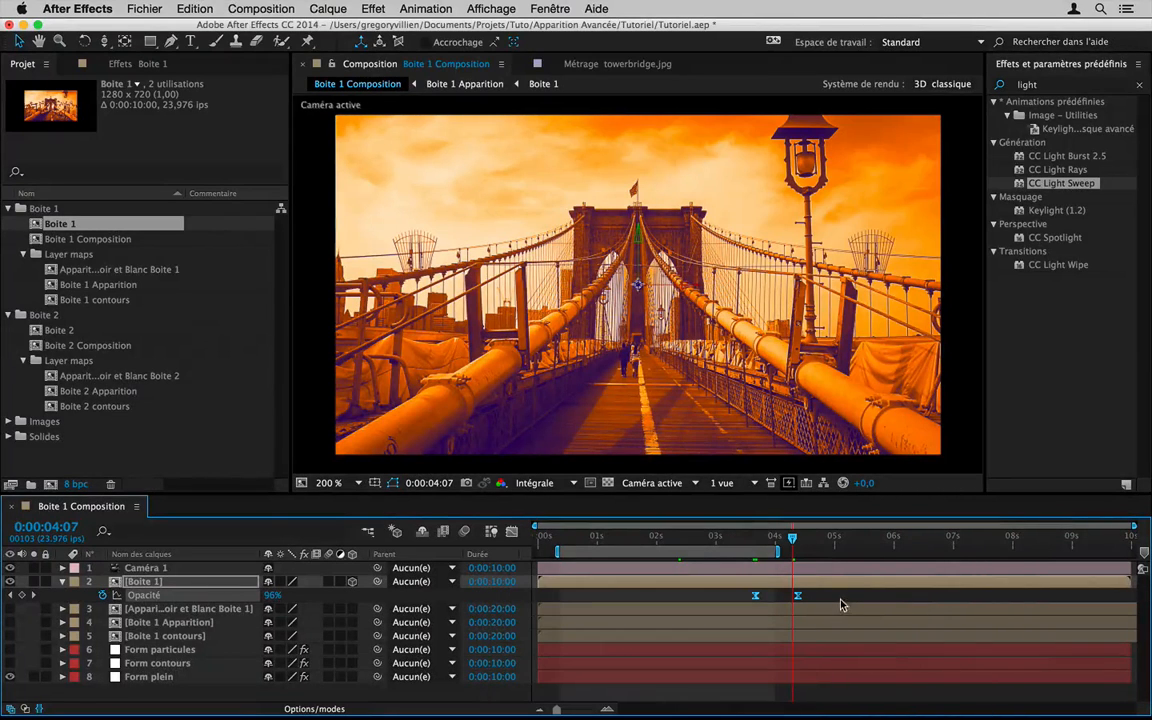
{"action": "left_click", "coordinate": [838, 599]}
Step: Trim the start of the Boite 1 layer to its first opacity keyframe at 0:00:03:16 and collapse its properties
{"action": "left_click_drag", "start_coordinate": [792, 539], "coordinate": [783, 552]}
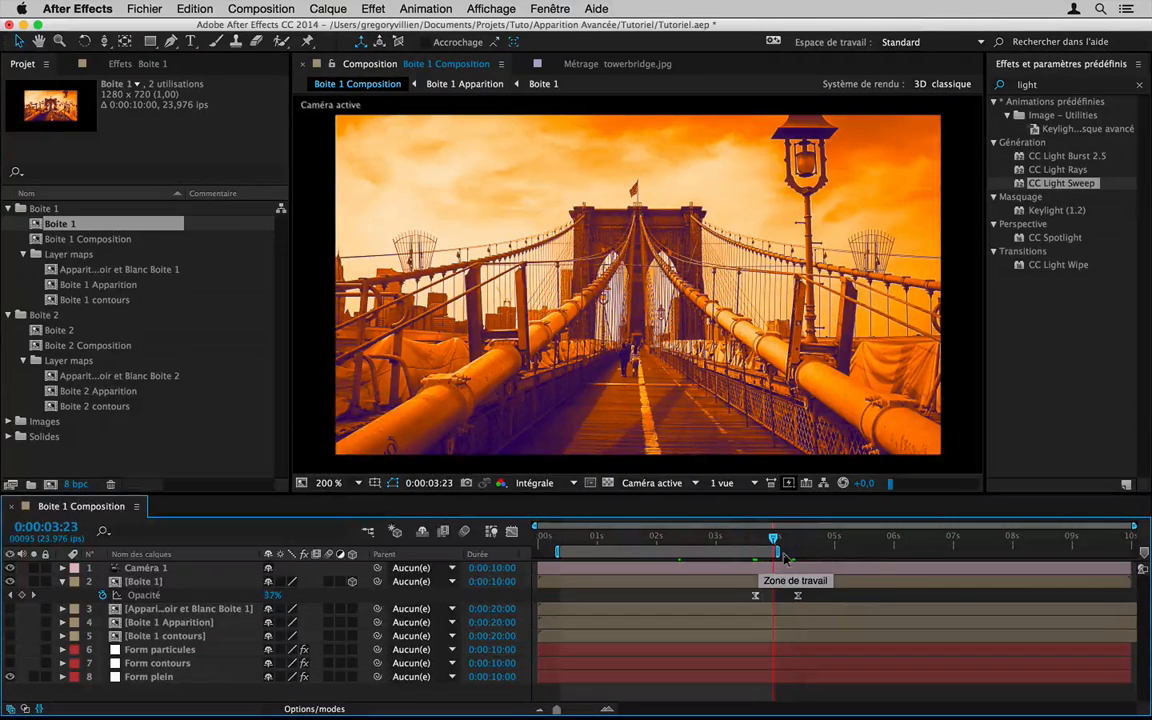
{"action": "key", "text": "j"}
{"action": "left_click", "coordinate": [766, 582]}
{"action": "left_click_drag", "start_coordinate": [543, 582], "coordinate": [748, 591]}
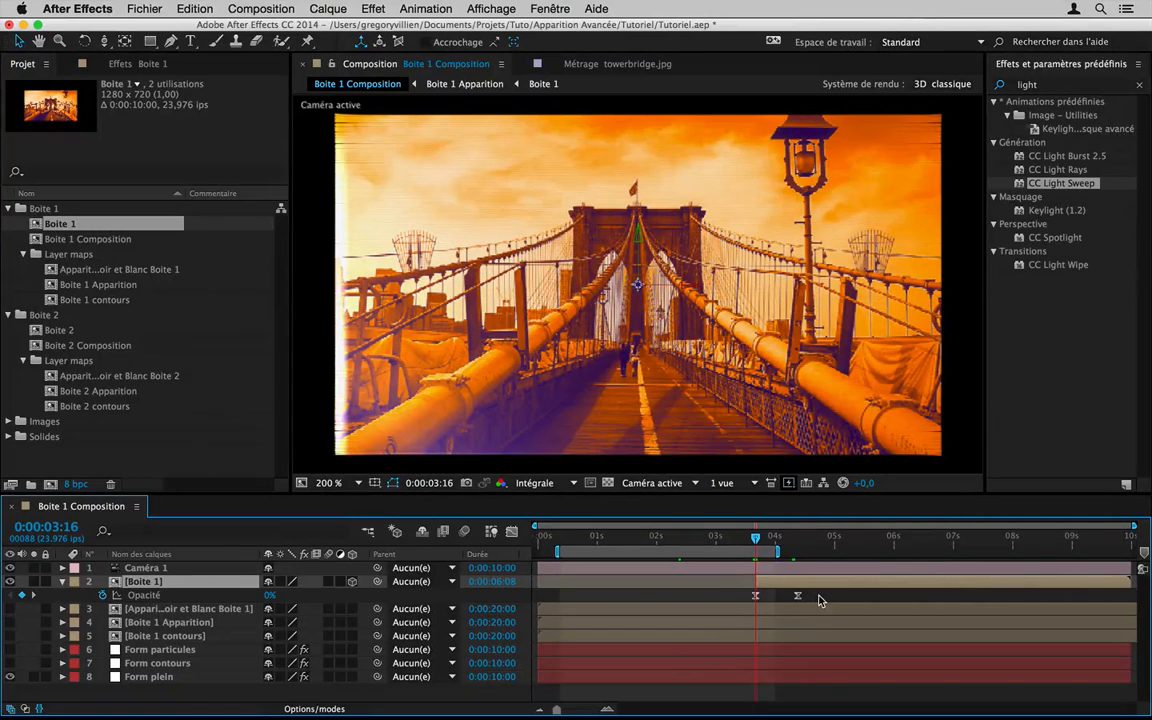
{"action": "left_click", "coordinate": [818, 600]}
{"action": "left_click", "coordinate": [63, 581]}
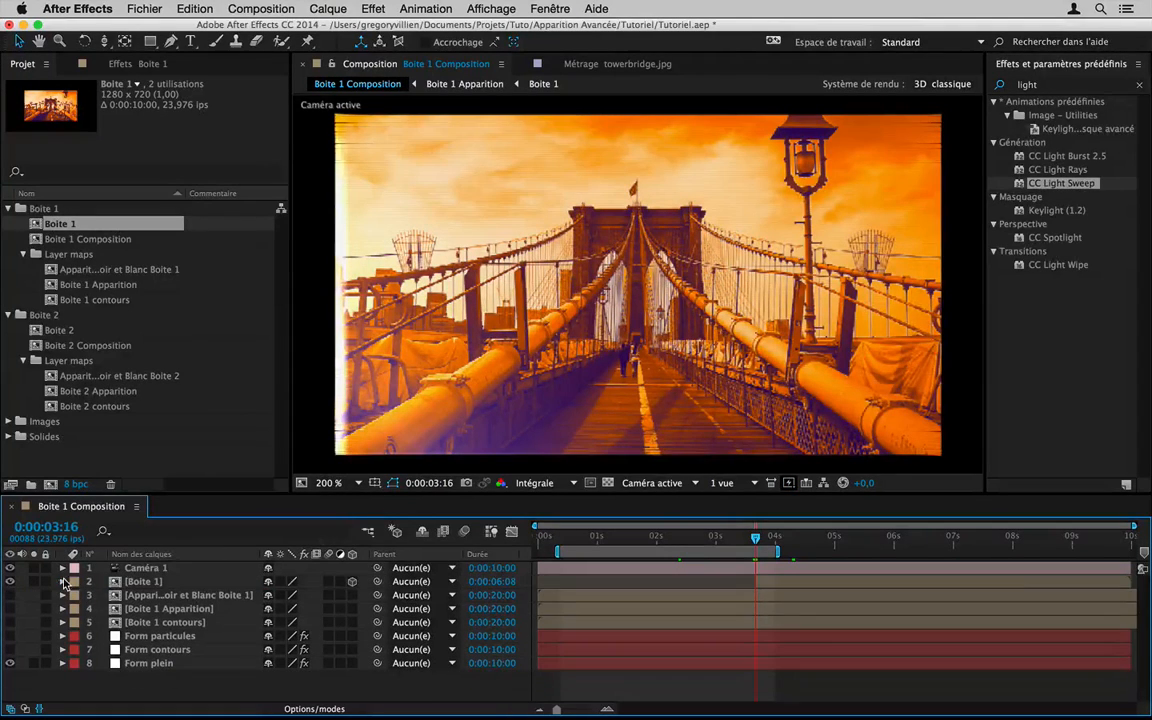
Step: Display the frame at 0:00:04:14 with the composition view magnification set to fit (Ajuster)
{"action": "left_click", "coordinate": [809, 540]}
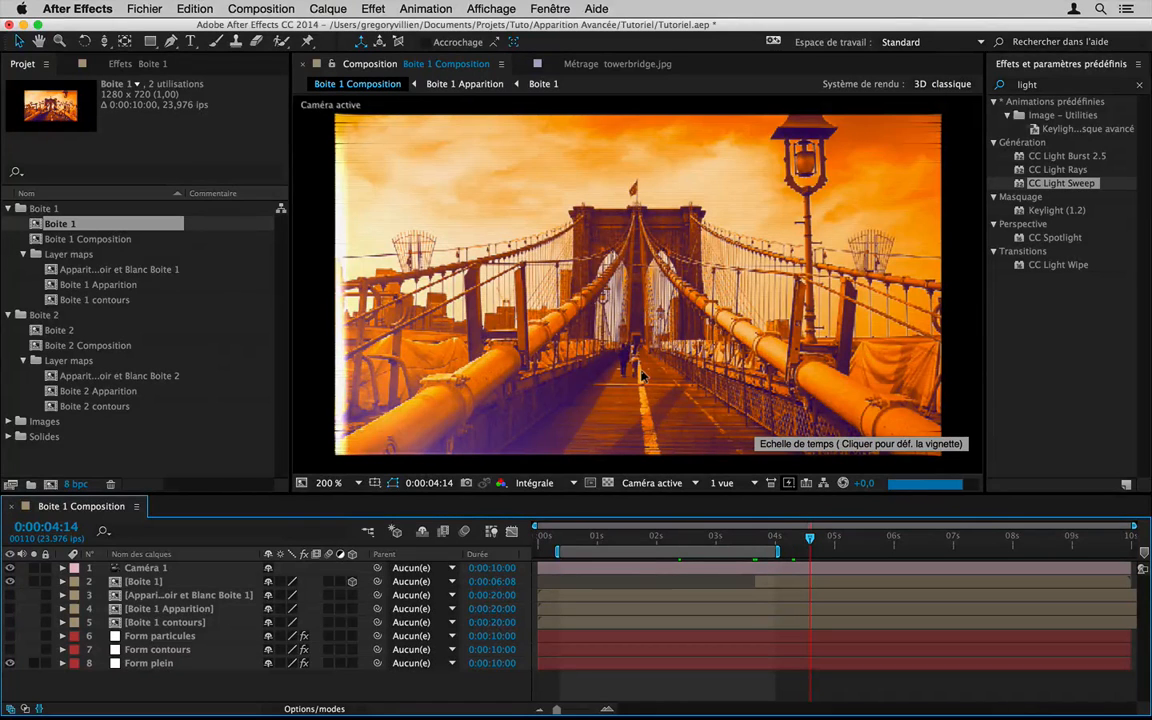
{"action": "left_click", "coordinate": [345, 483]}
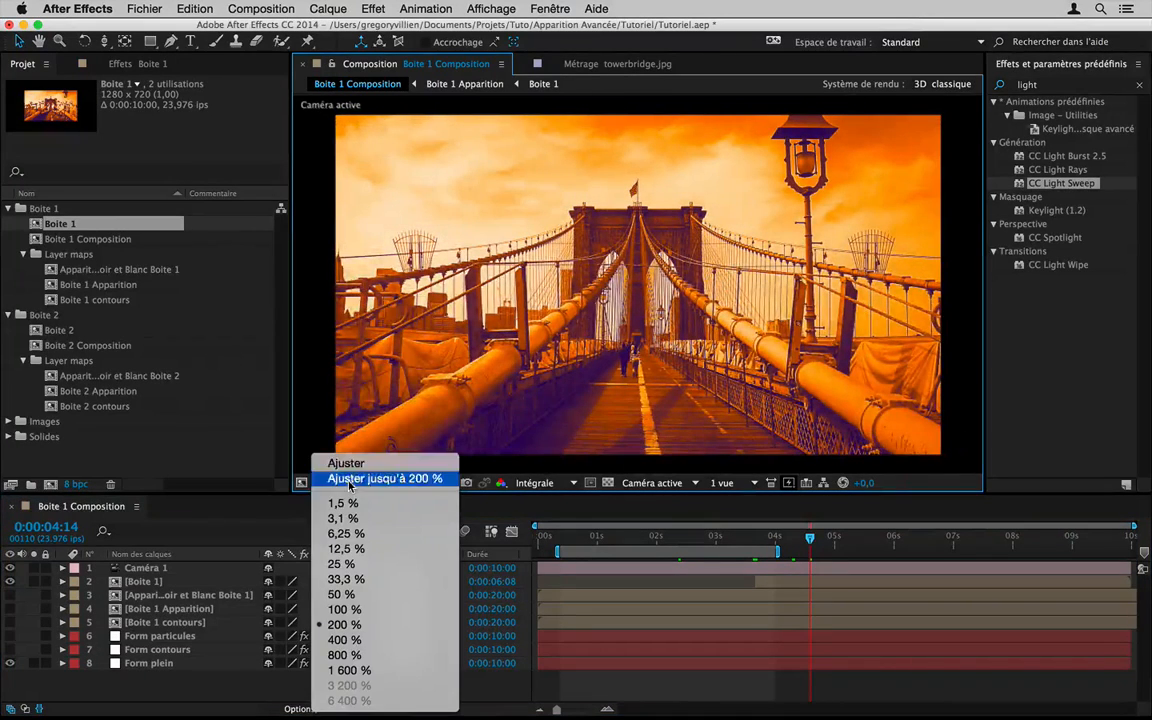
{"action": "left_click", "coordinate": [346, 463]}
Step: Reveal Caméra 1's Position and Orientation keyframes and dolly the camera closer to the image at 0:00:04:14
{"action": "left_click", "coordinate": [157, 568]}
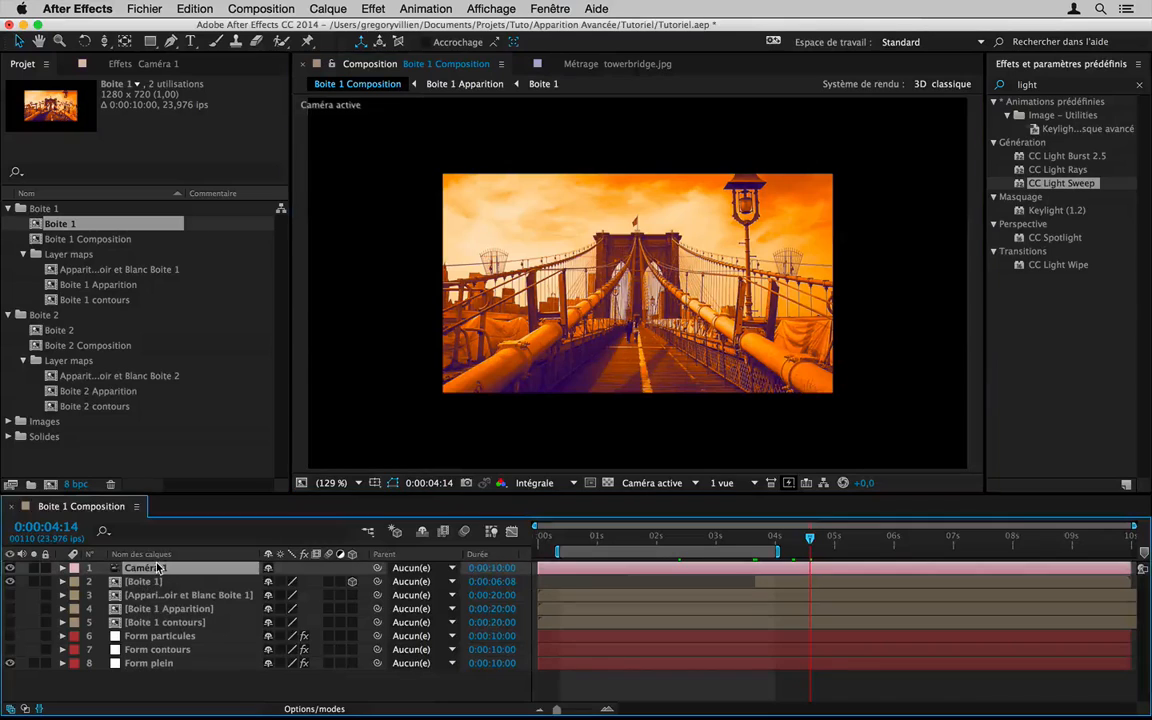
{"action": "key", "text": "u"}
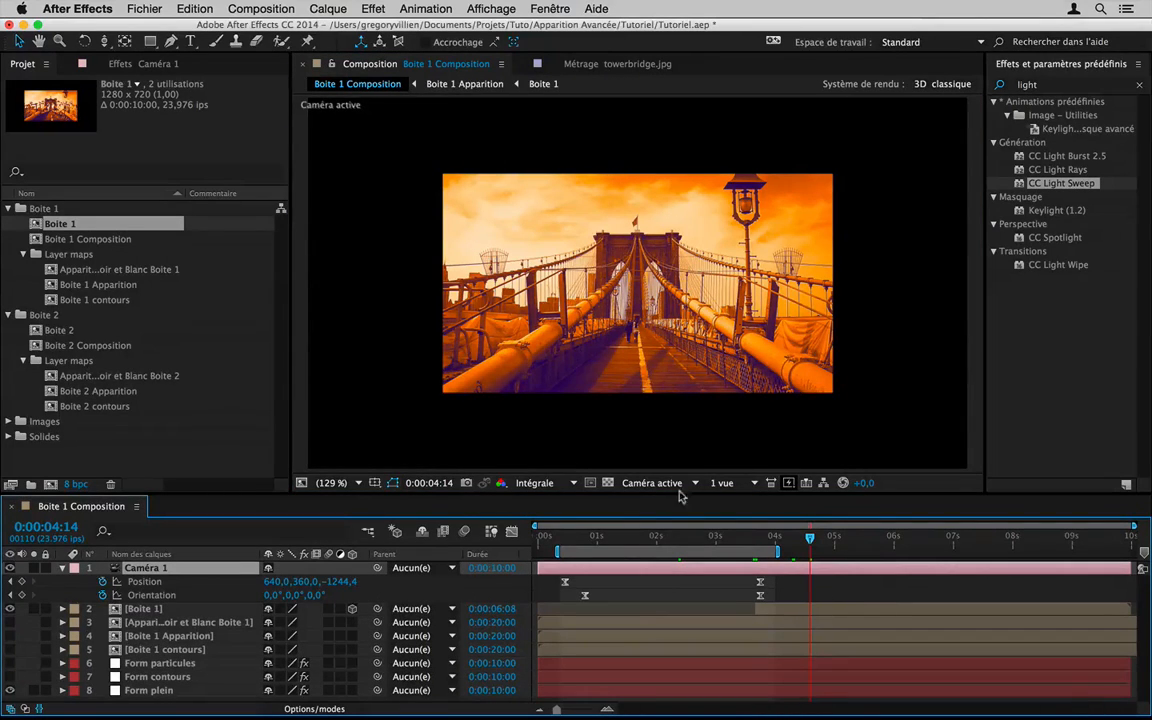
{"action": "left_click_drag", "start_coordinate": [790, 582], "coordinate": [540, 597]}
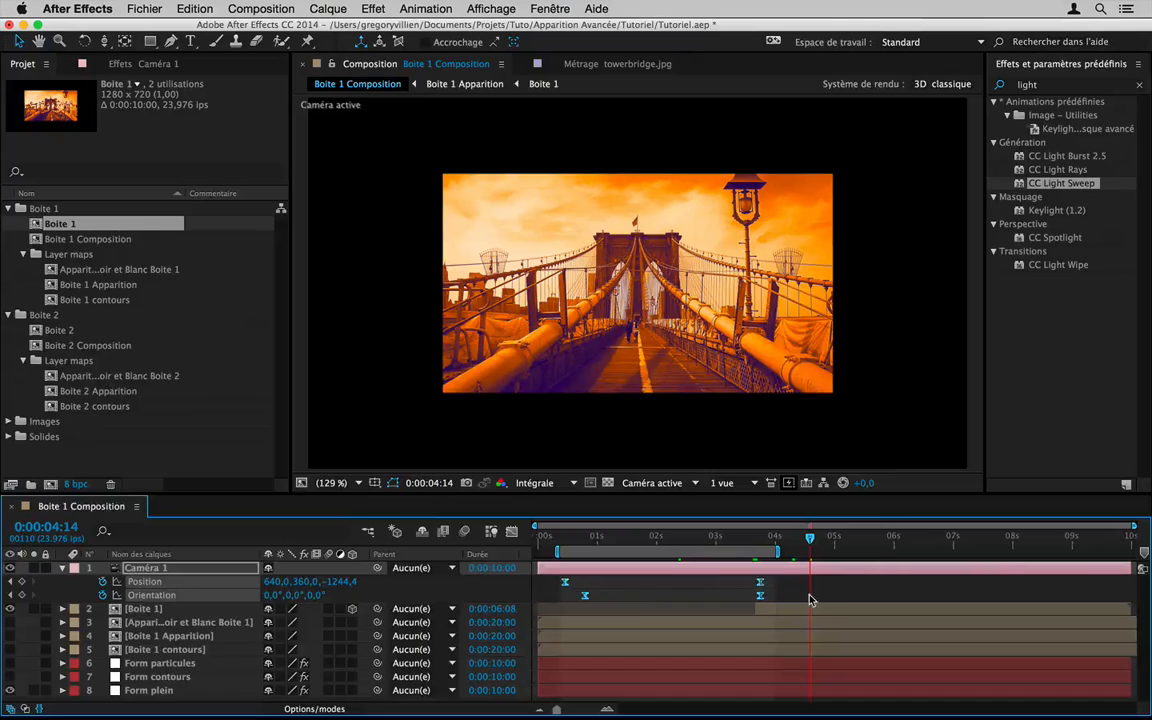
{"action": "left_click", "coordinate": [809, 597]}
{"action": "key", "text": "c"}
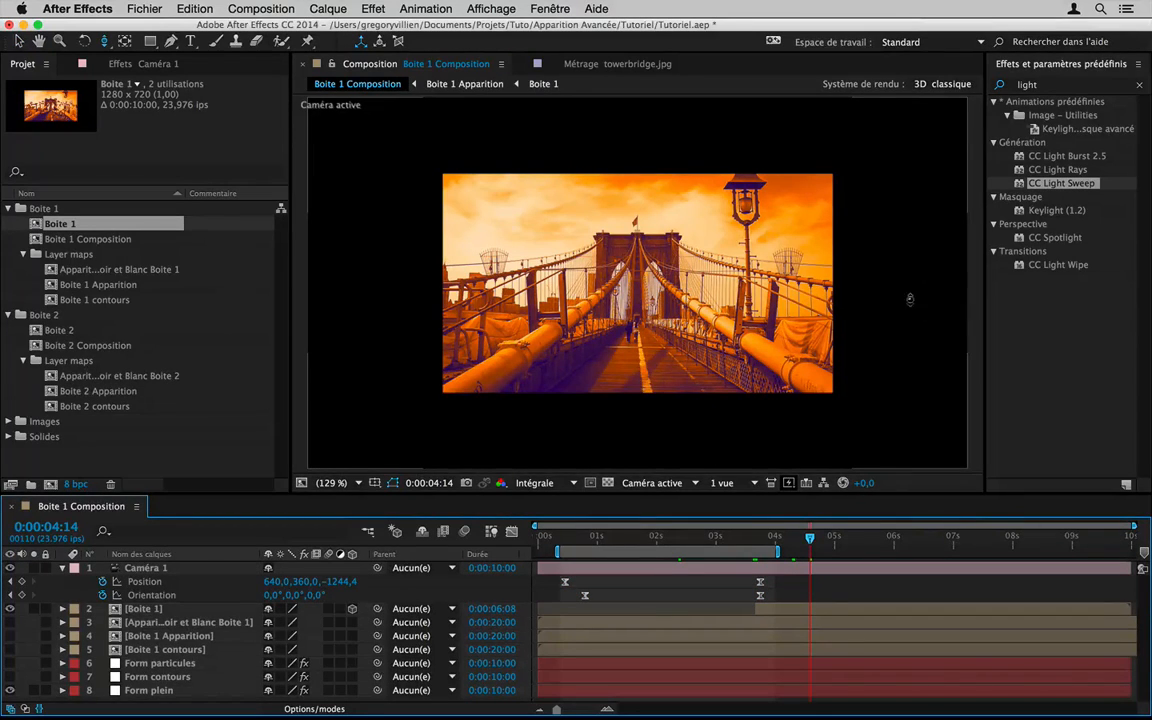
{"action": "left_click_drag", "start_coordinate": [905, 292], "coordinate": [893, 241]}
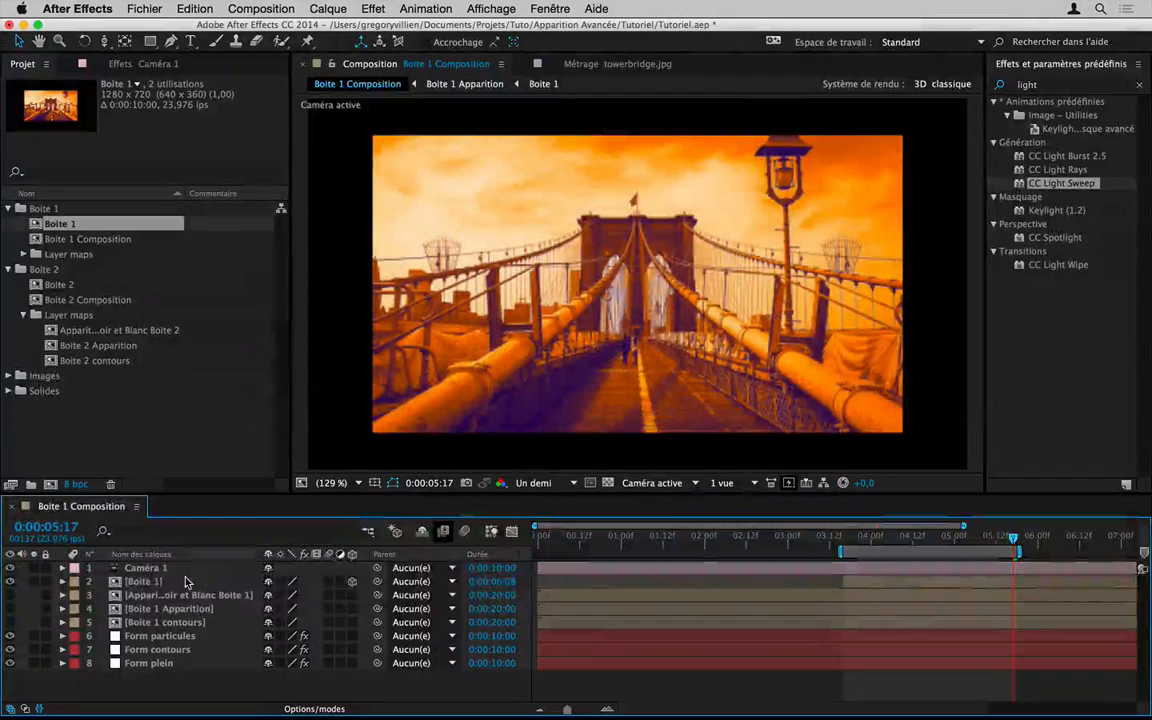
Step: Preview the transition and examine Boite 1's opacity keyframes at 0:00:03:16 and 0:00:04:09 against the three Form layers
{"action": "left_click", "coordinate": [186, 582]}
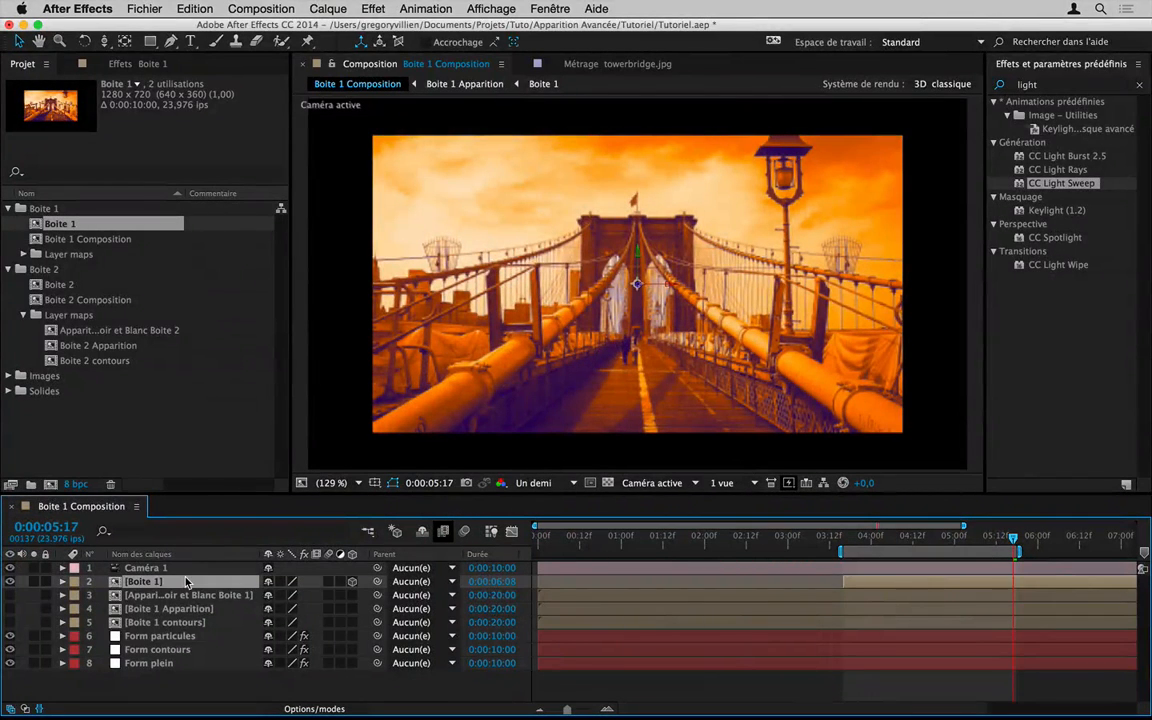
{"action": "key", "text": "t"}
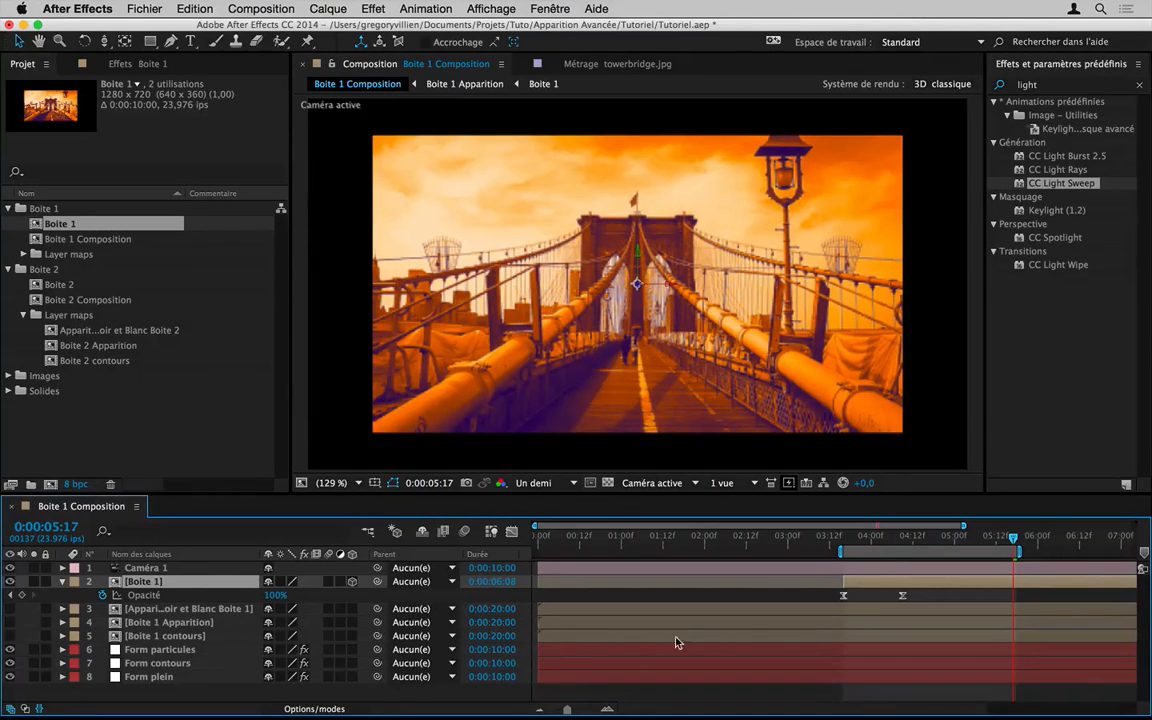
{"action": "key", "text": "KP_0"}
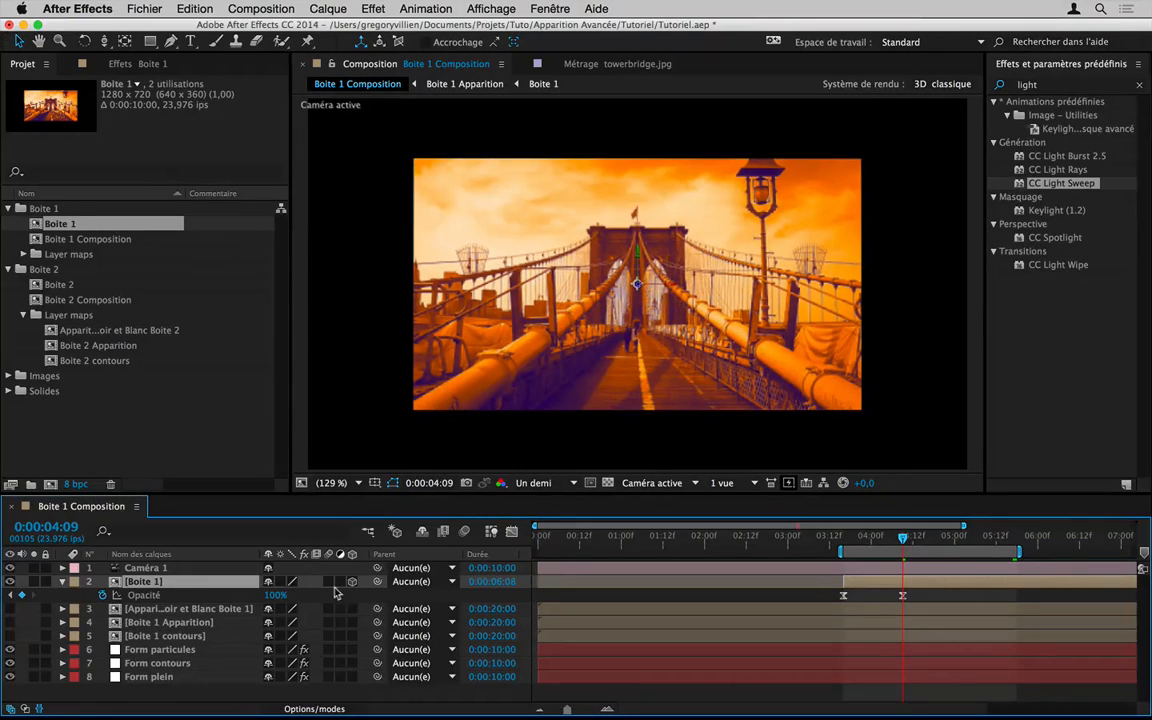
{"action": "left_click", "coordinate": [182, 650]}
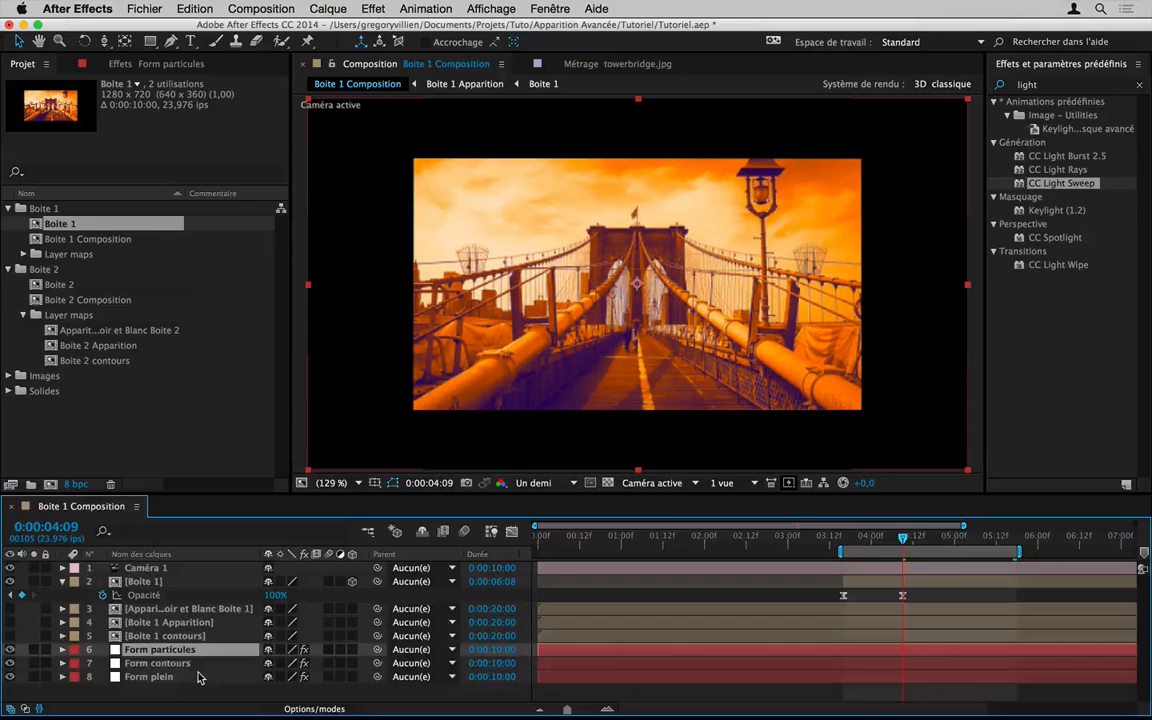
{"action": "left_click", "coordinate": [198, 678], "text": "shift"}
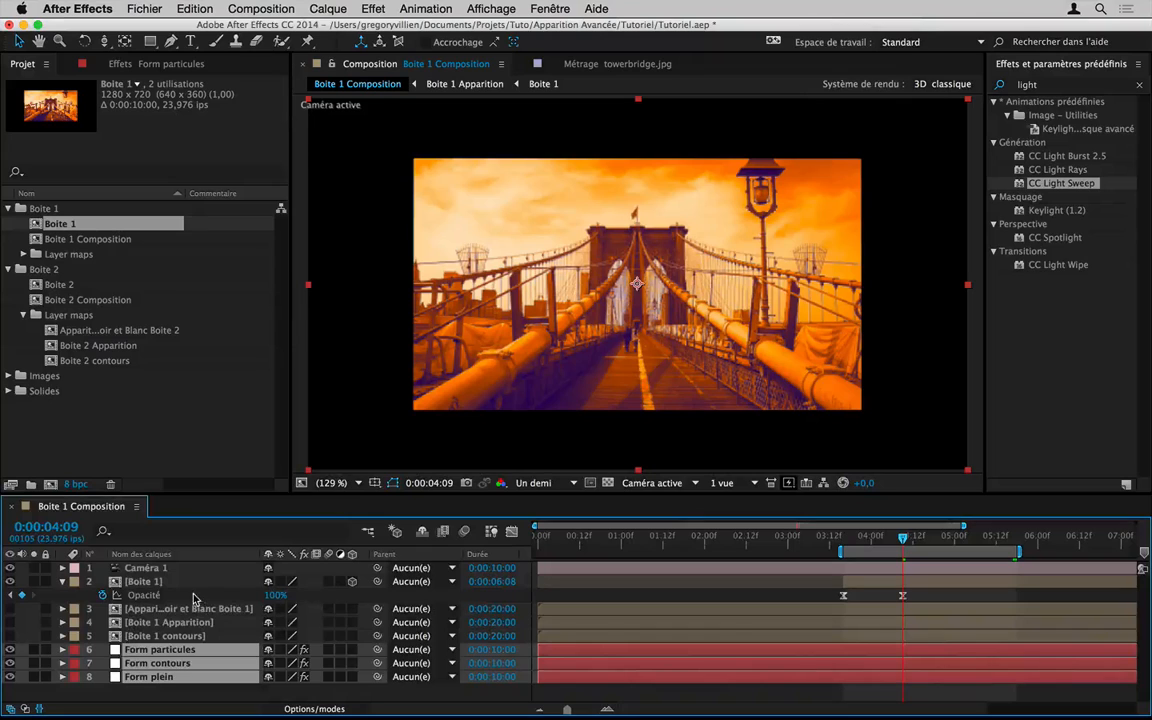
{"action": "left_click", "coordinate": [158, 583]}
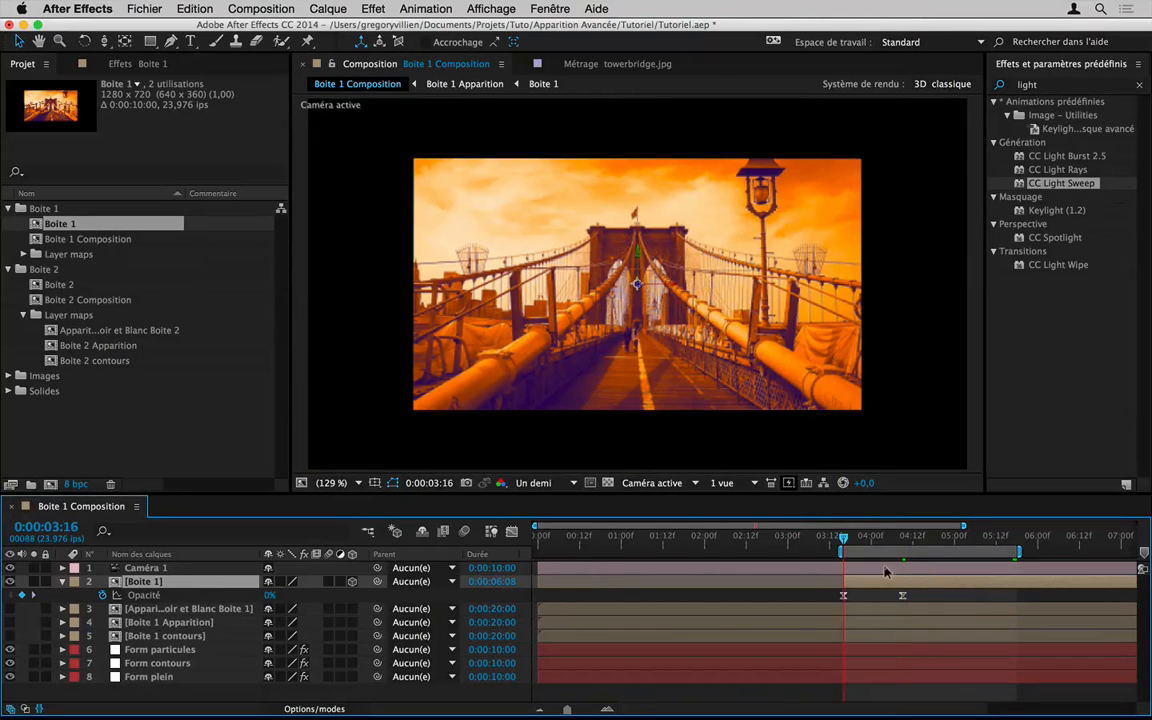
{"action": "left_click", "coordinate": [317, 601]}
{"action": "left_click", "coordinate": [143, 581]}
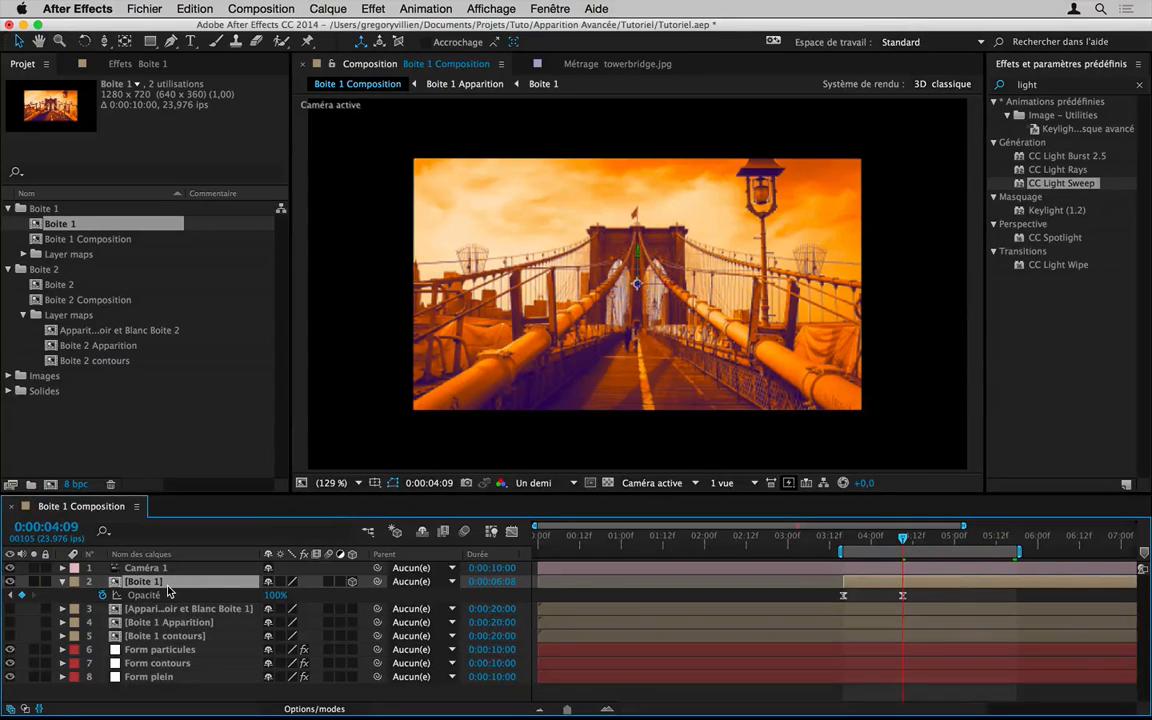
Step: Split the Form particules, Form contours and Form plein layers at 0:00:04:09 and delete the parts after that time
{"action": "left_click", "coordinate": [160, 649]}
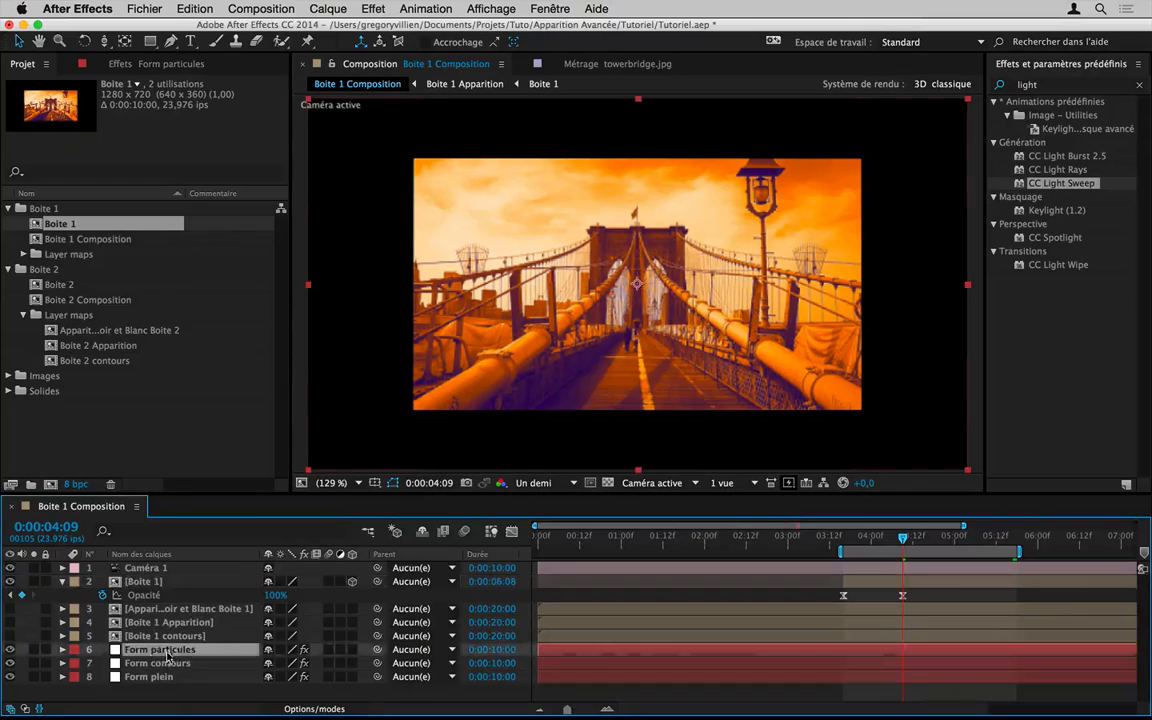
{"action": "left_click", "coordinate": [174, 680], "text": "shift"}
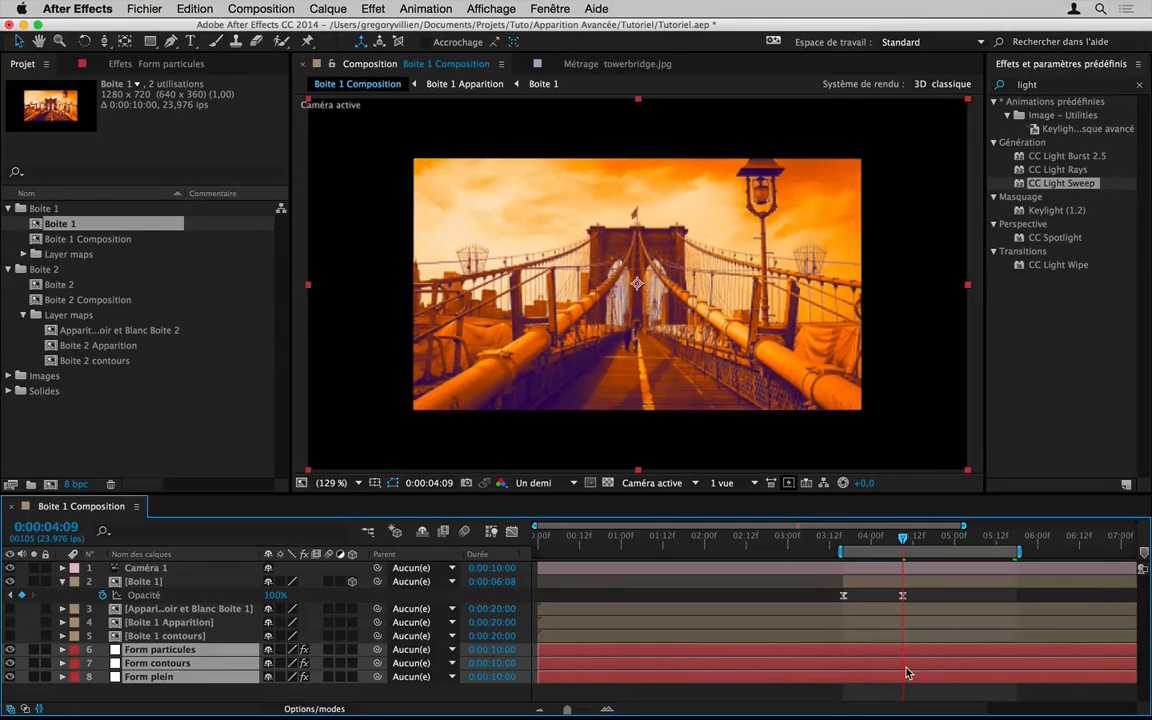
{"action": "key", "text": "super+shift+d"}
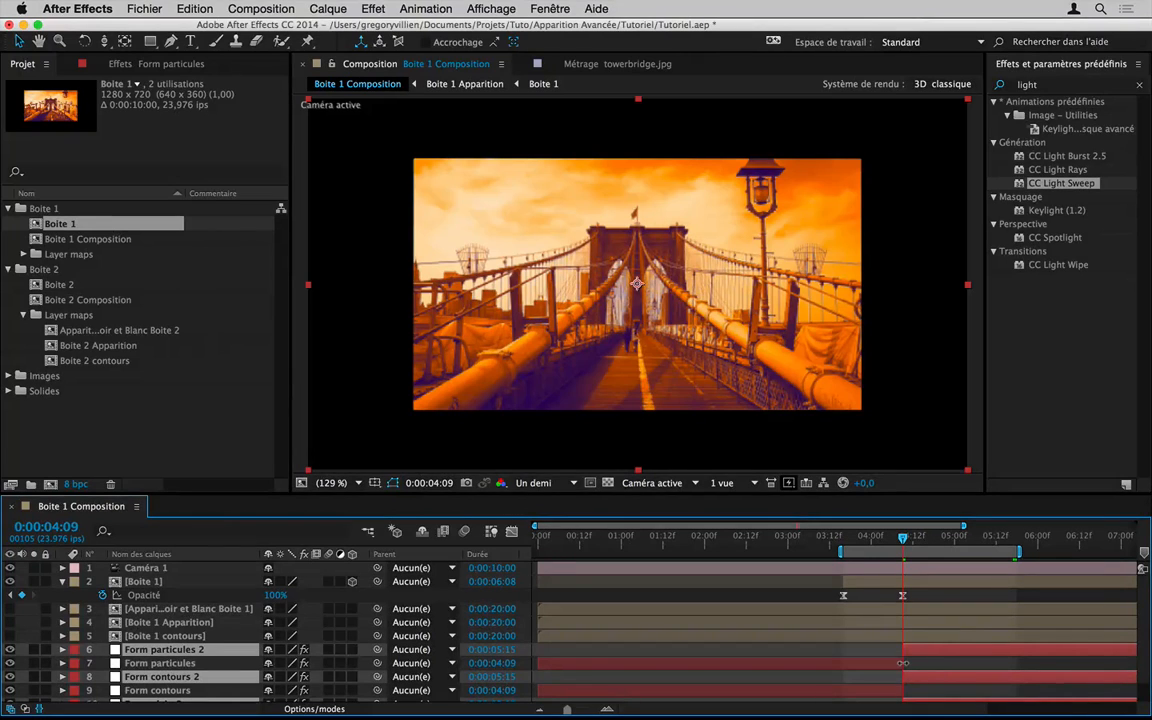
{"action": "key", "text": "Delete"}
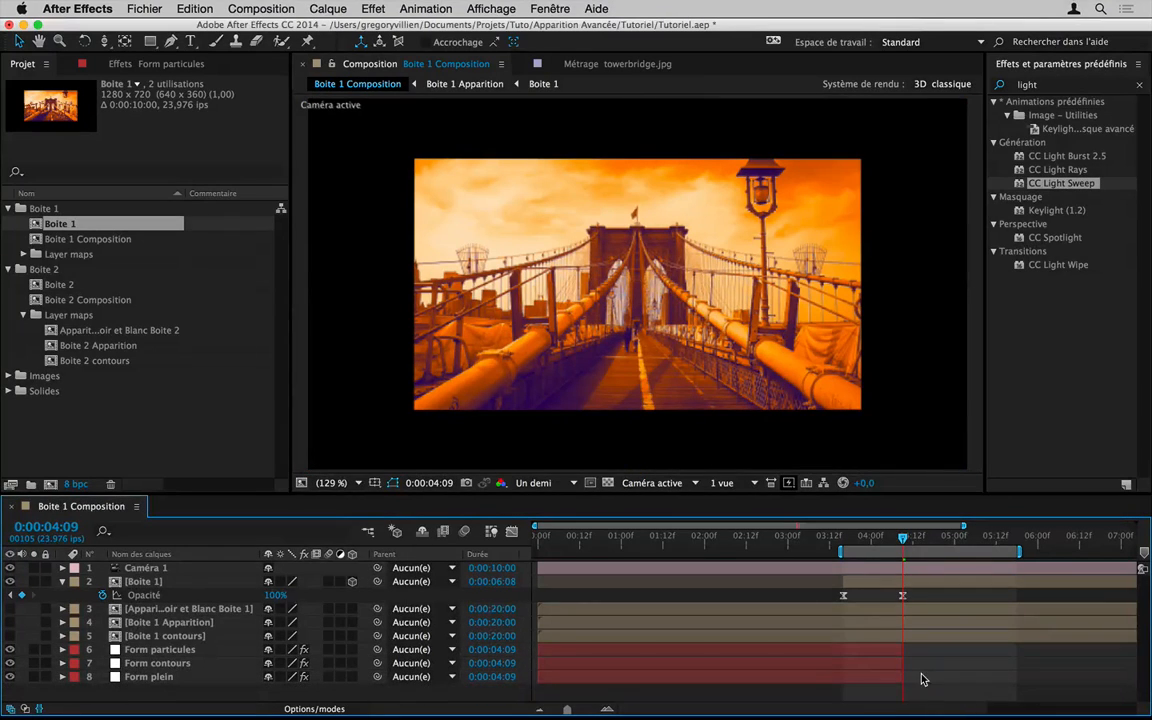
Step: Preview the animation from 0:00:04:09 and replay it from 0:00:04:10 with only Boite 1 carrying the image
{"action": "key", "text": "space"}
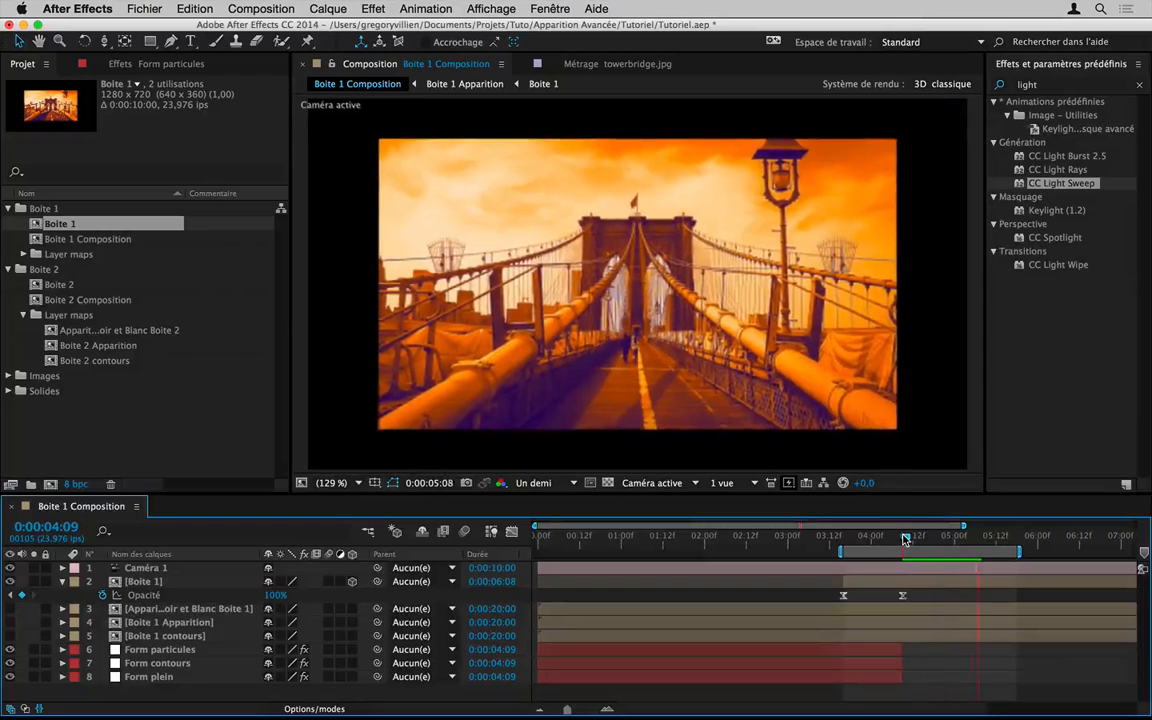
{"action": "key", "text": "space"}
{"action": "left_click", "coordinate": [905, 537]}
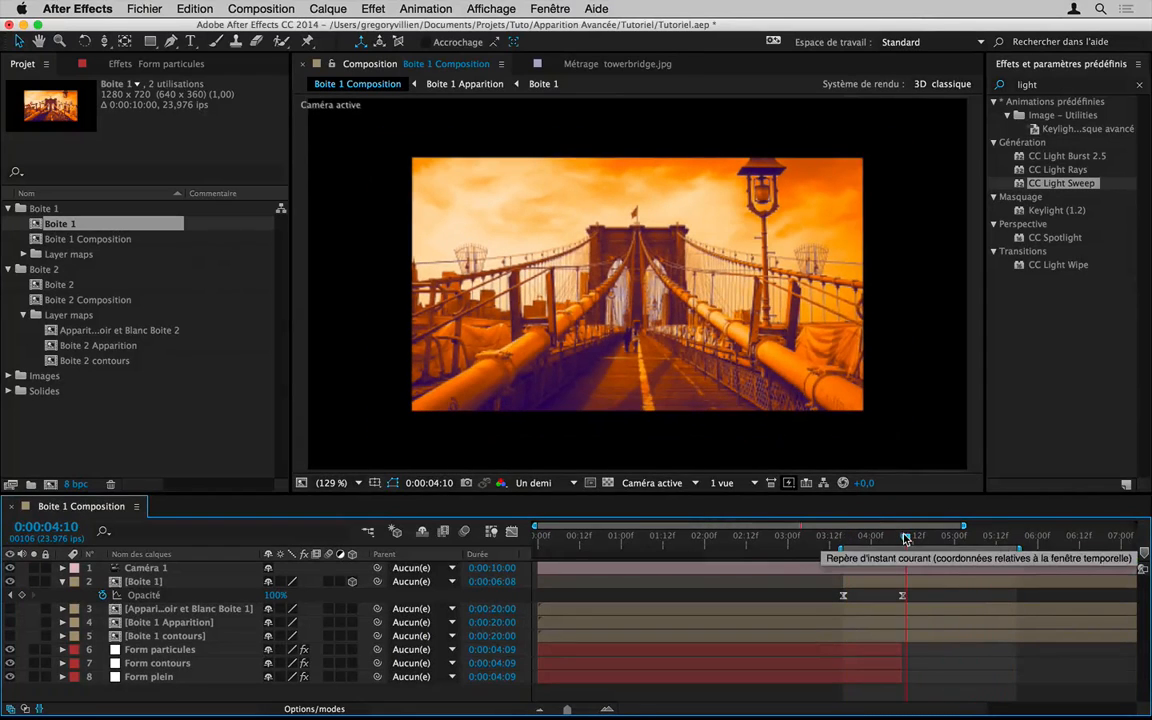
{"action": "key", "text": "space"}
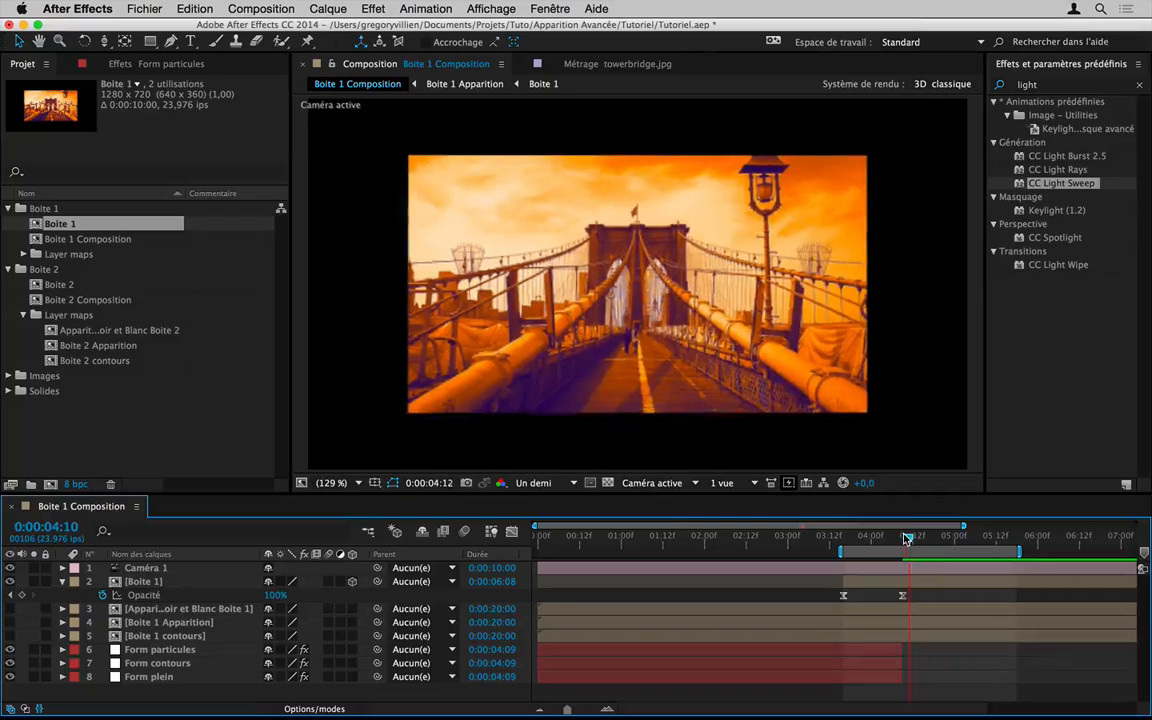
Step: Replay the end of the camera move after the Form layers cut and collapse Boite 1's opacity property
{"action": "key", "text": "space"}
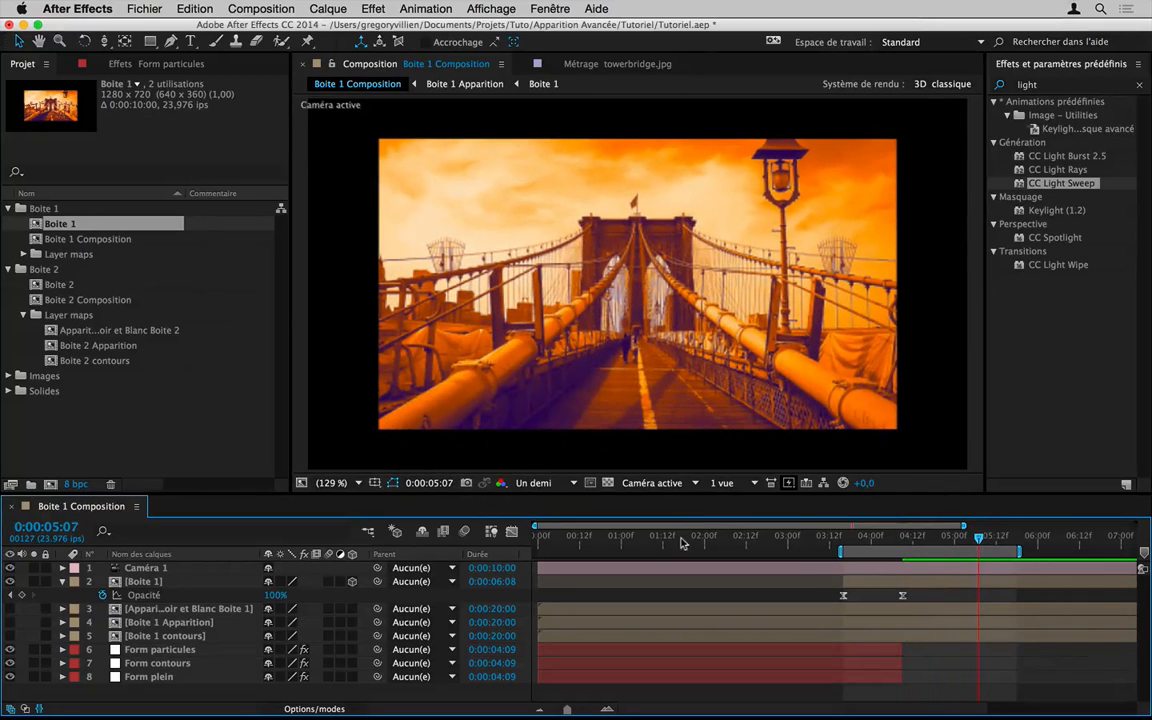
{"action": "left_click", "coordinate": [900, 541]}
{"action": "key", "text": "space"}
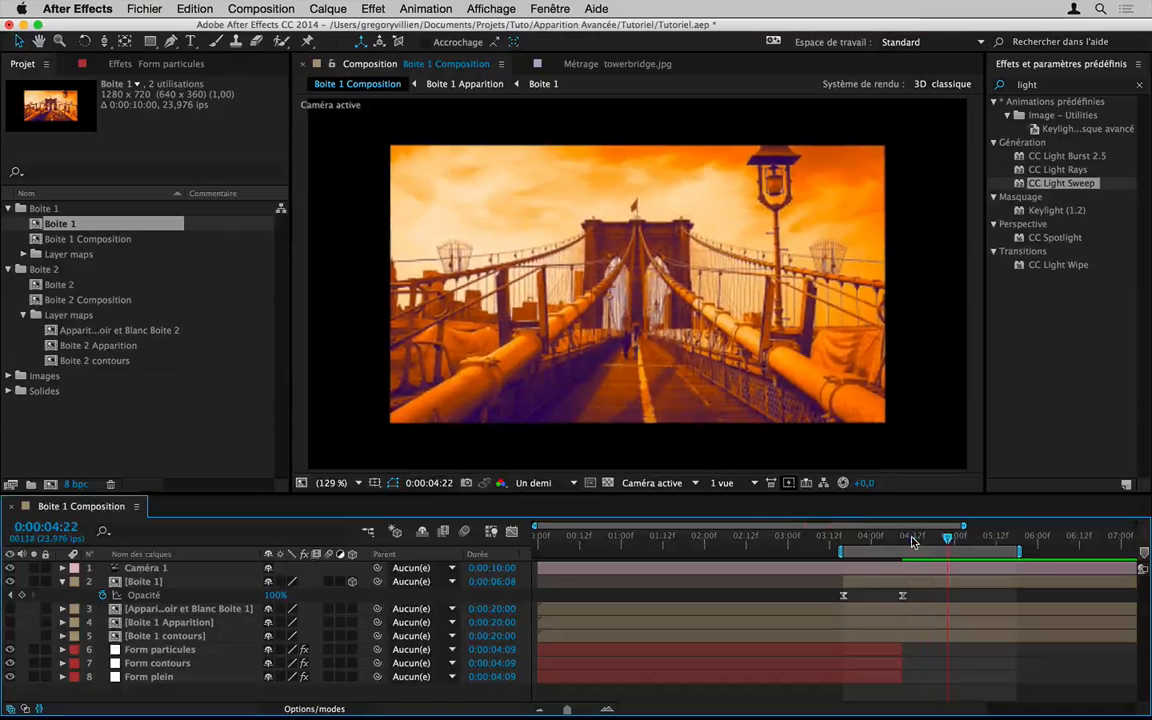
{"action": "left_click", "coordinate": [62, 582]}
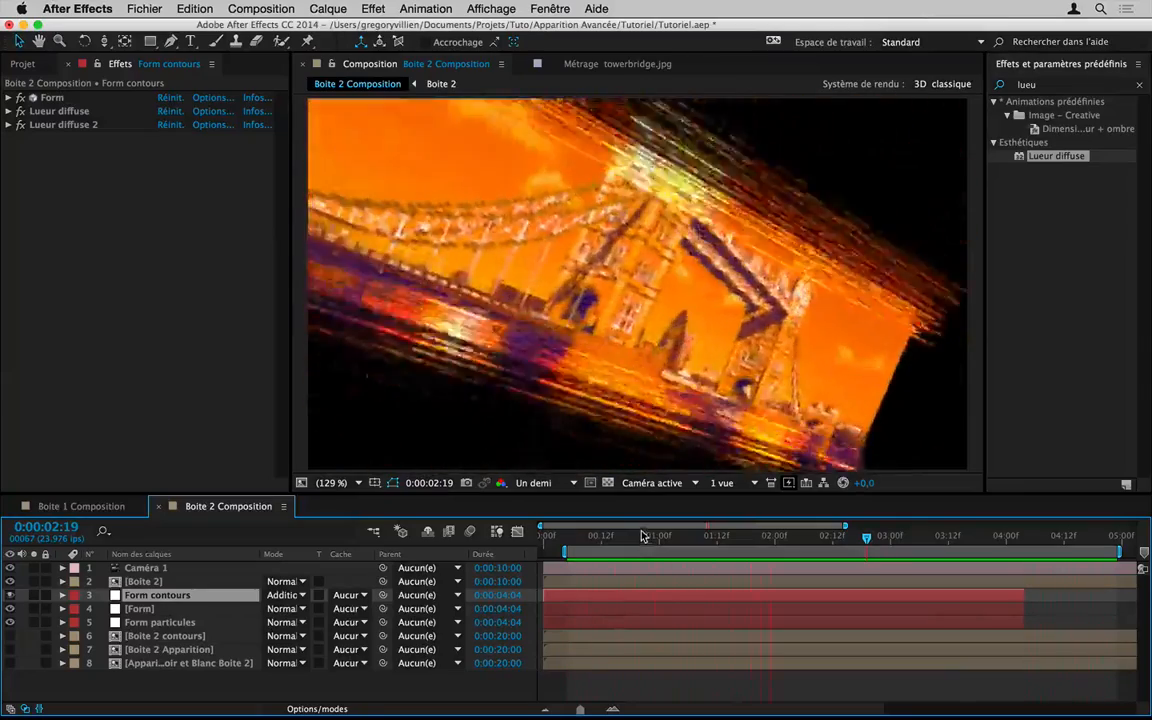
Step: Stop the Boite 2 Composition preview and examine the opacity keyframes that fade in the Boite 2 layer
{"action": "key", "text": "space"}
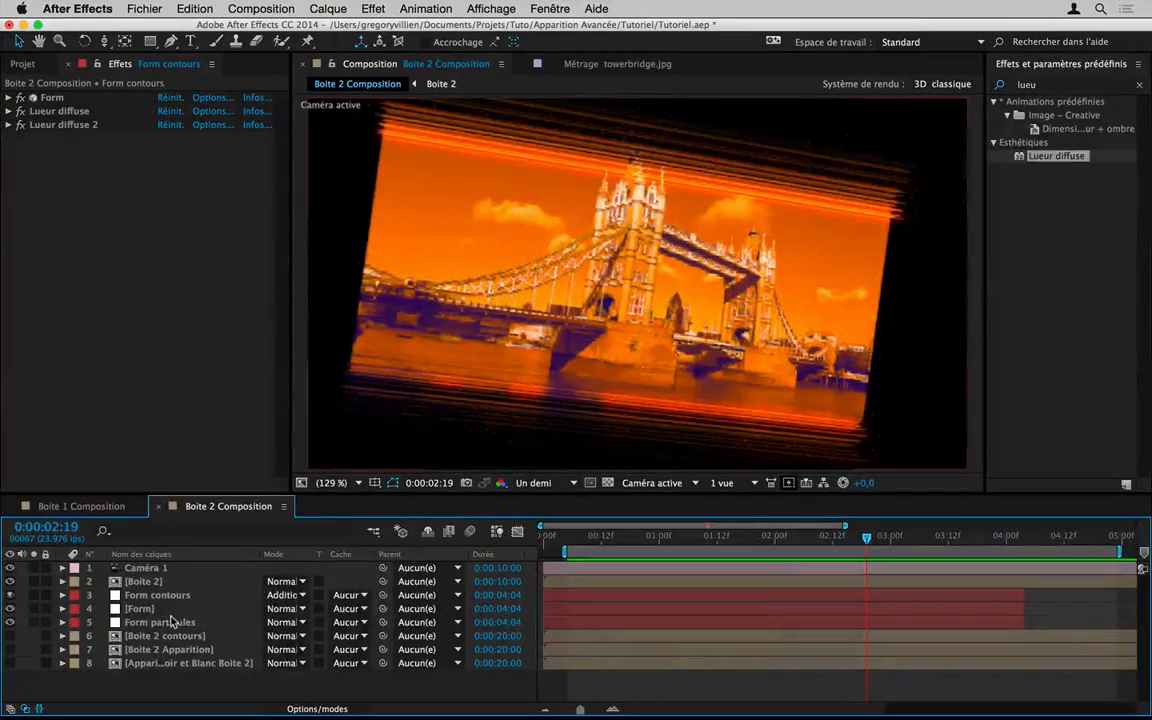
{"action": "left_click", "coordinate": [162, 622]}
{"action": "left_click", "coordinate": [176, 582]}
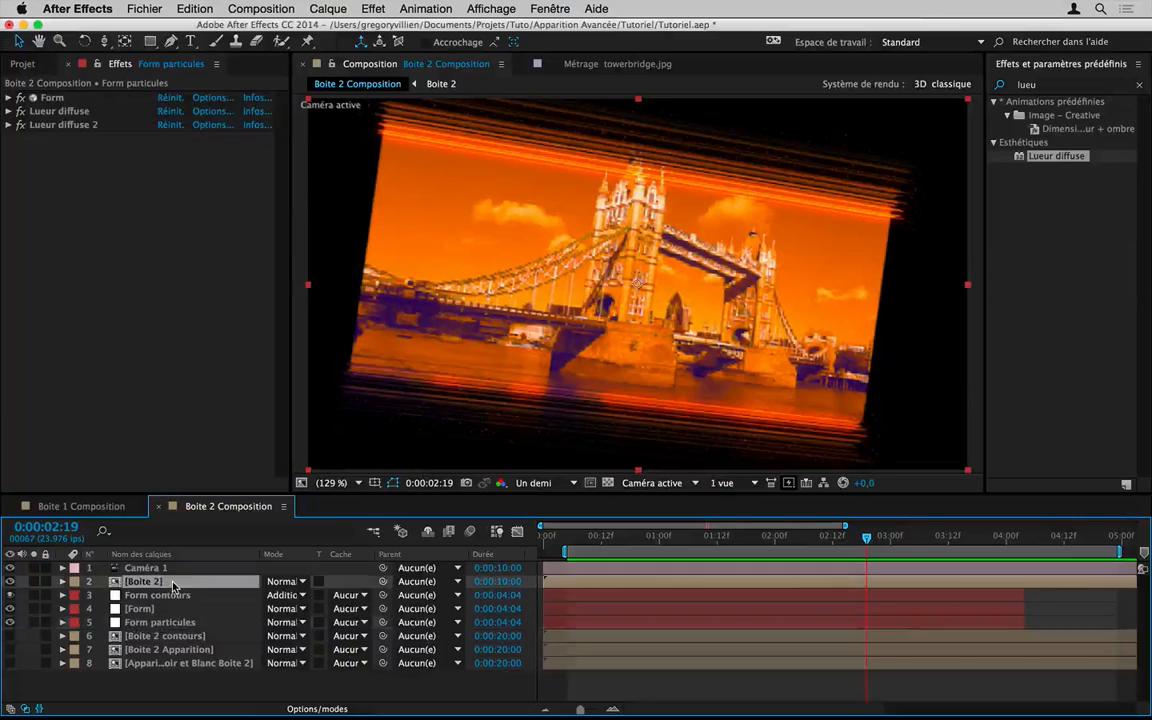
{"action": "key", "text": "t"}
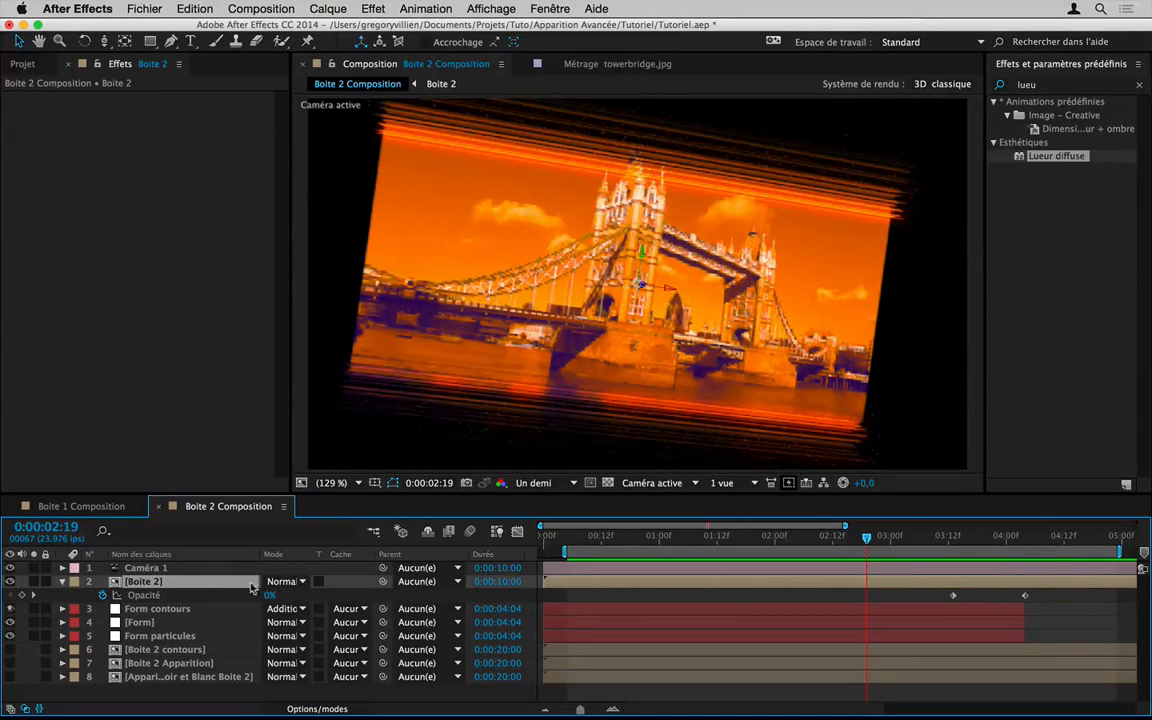
{"action": "left_click_drag", "start_coordinate": [1072, 593], "coordinate": [982, 605]}
{"action": "left_click", "coordinate": [1062, 604]}
{"action": "key", "text": "t"}
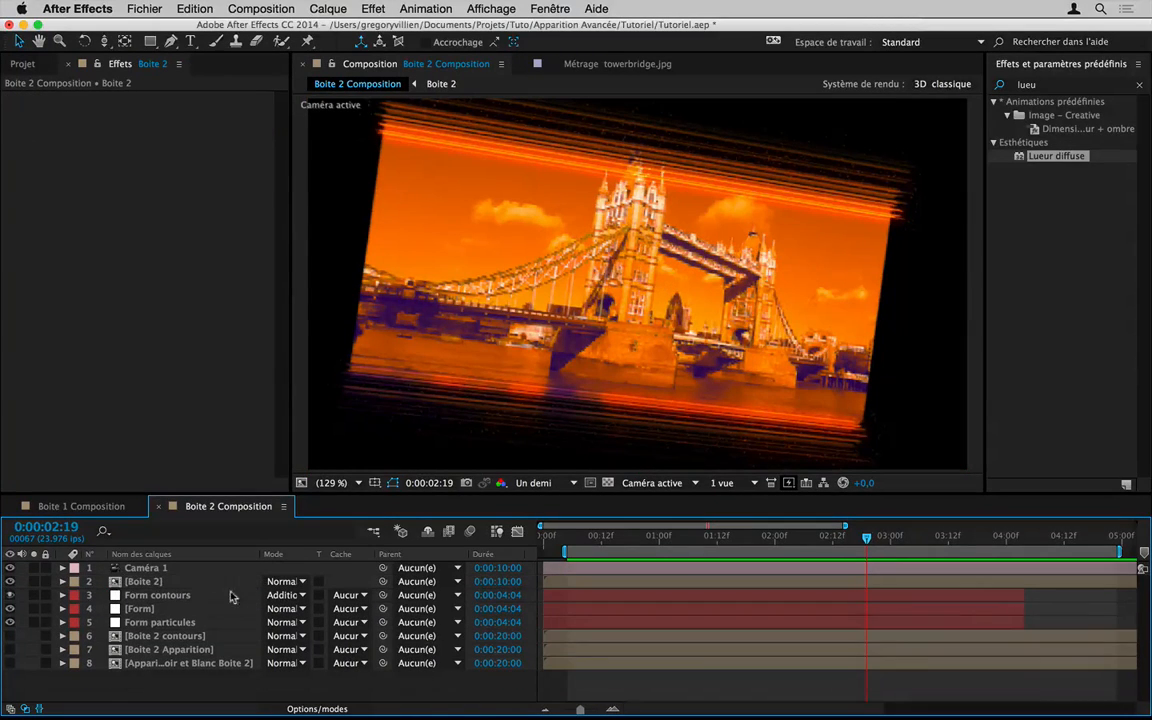
Step: Examine the Form and two Lueur diffuse effects applied to Form particules in Boite 2 Composition
{"action": "left_click", "coordinate": [193, 624]}
{"action": "left_click", "coordinate": [98, 145]}
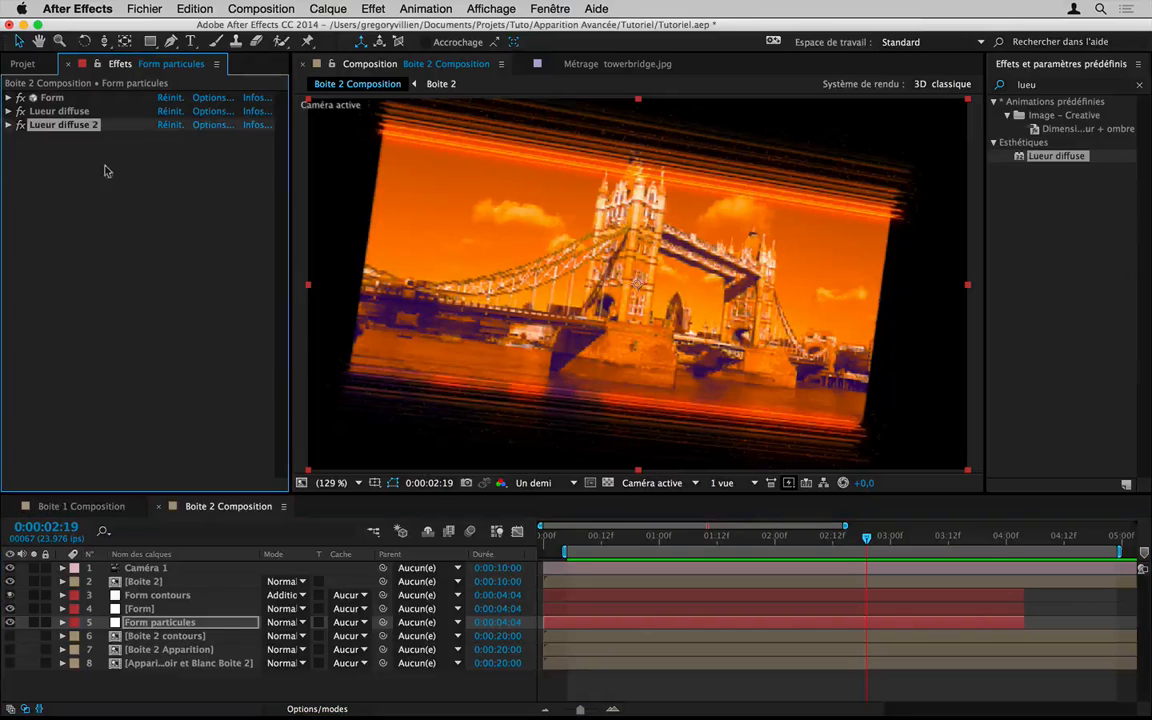
{"action": "left_click", "coordinate": [132, 173]}
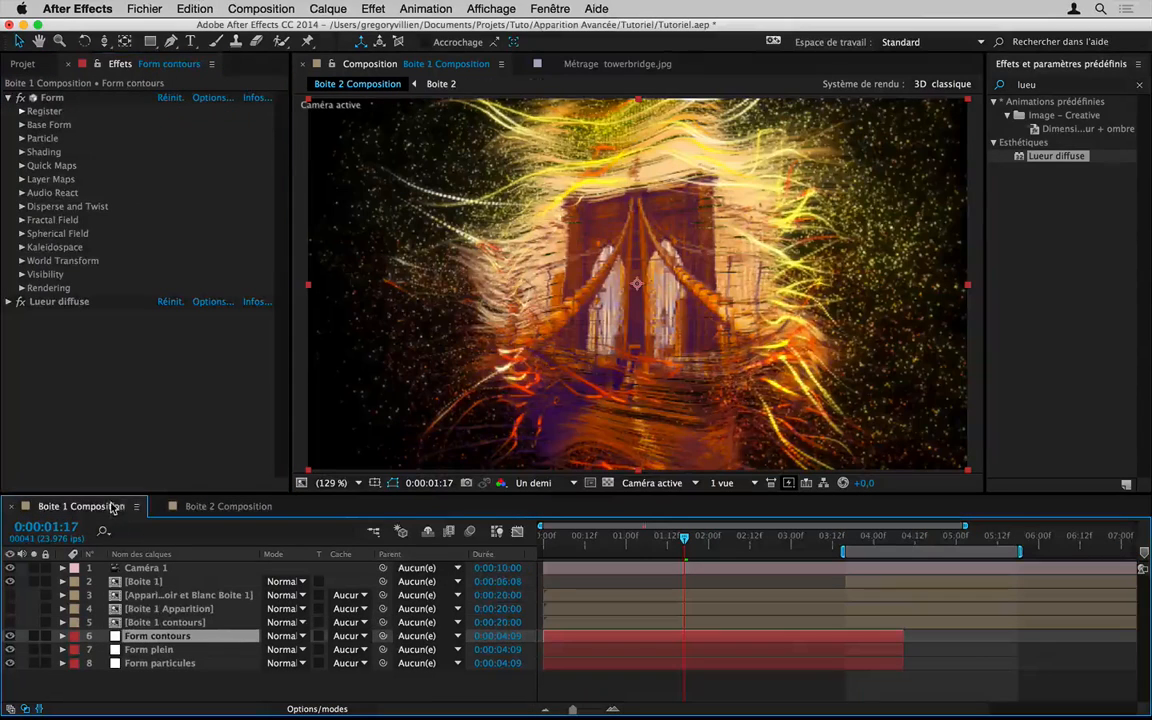
Step: Set the Form contours layer's blending mode to Addition in Boite 1 Composition and check other frames at 0:00:01:07 and 0:00:02:10
{"action": "left_click", "coordinate": [105, 506]}
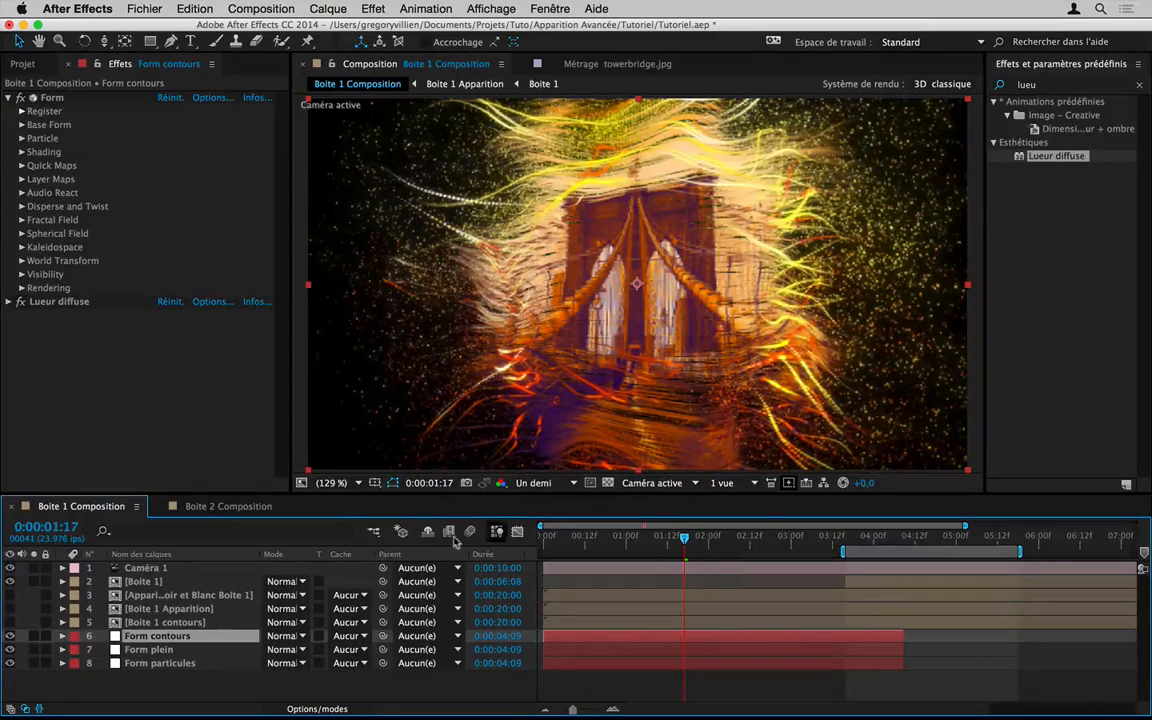
{"action": "left_click", "coordinate": [34, 637]}
{"action": "left_click", "coordinate": [34, 637]}
{"action": "left_click", "coordinate": [283, 636]}
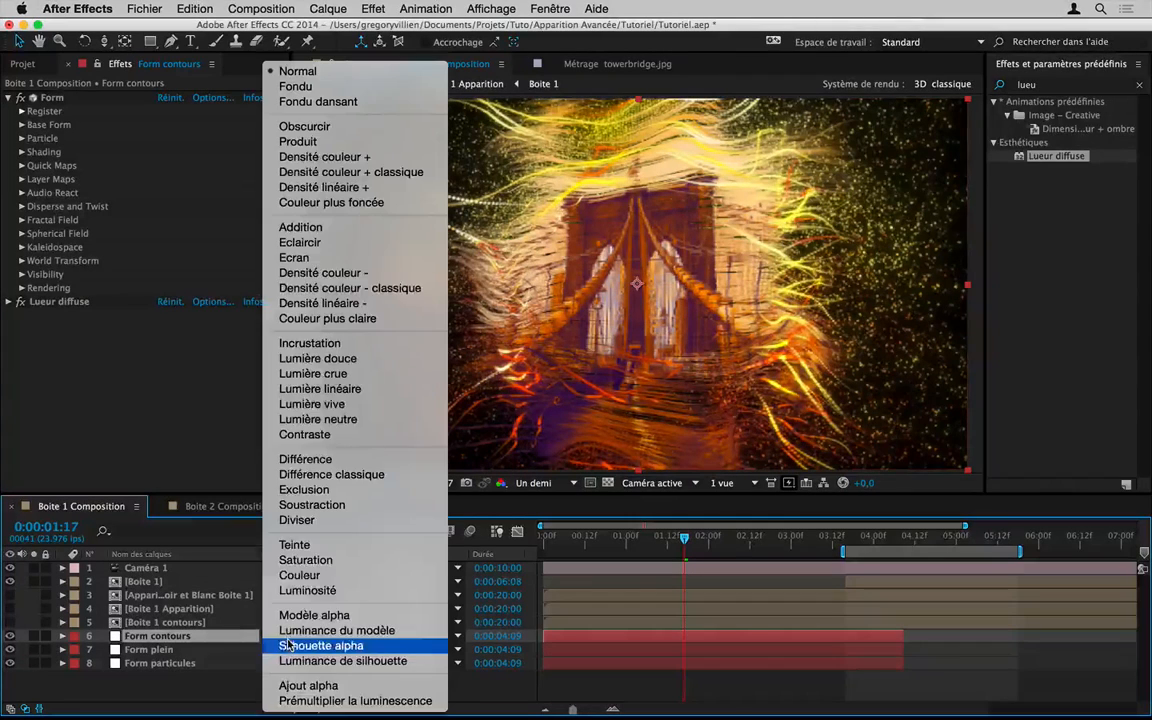
{"action": "left_click", "coordinate": [329, 226]}
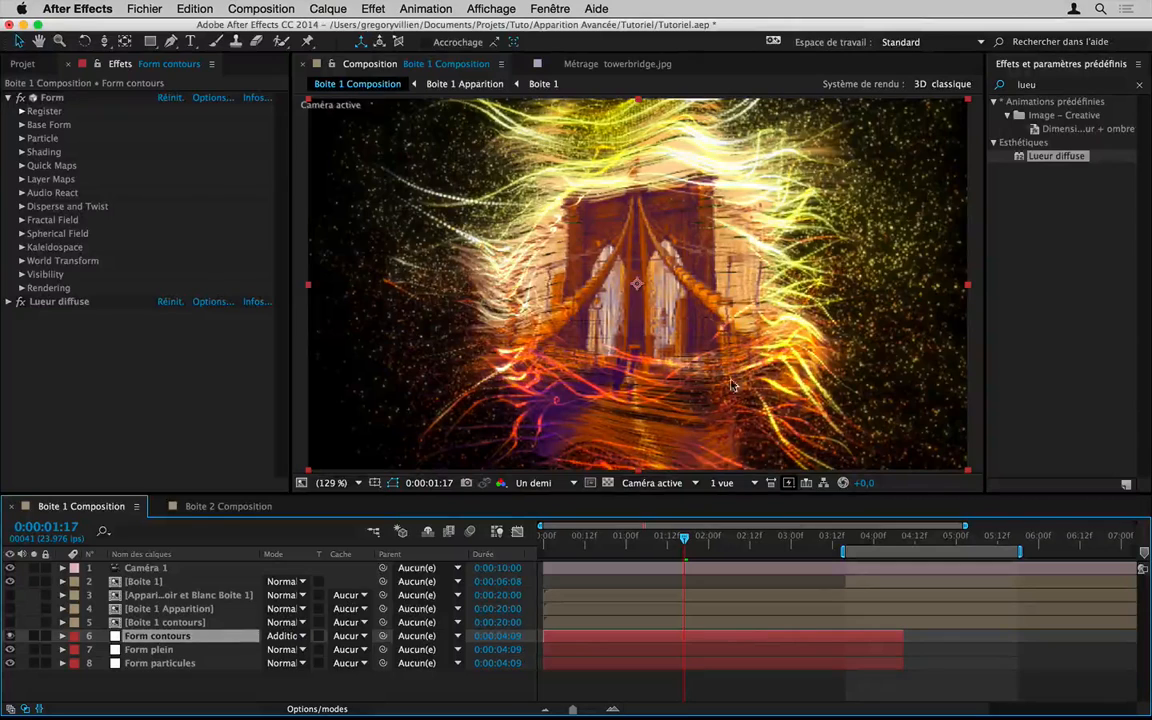
{"action": "left_click", "coordinate": [648, 540]}
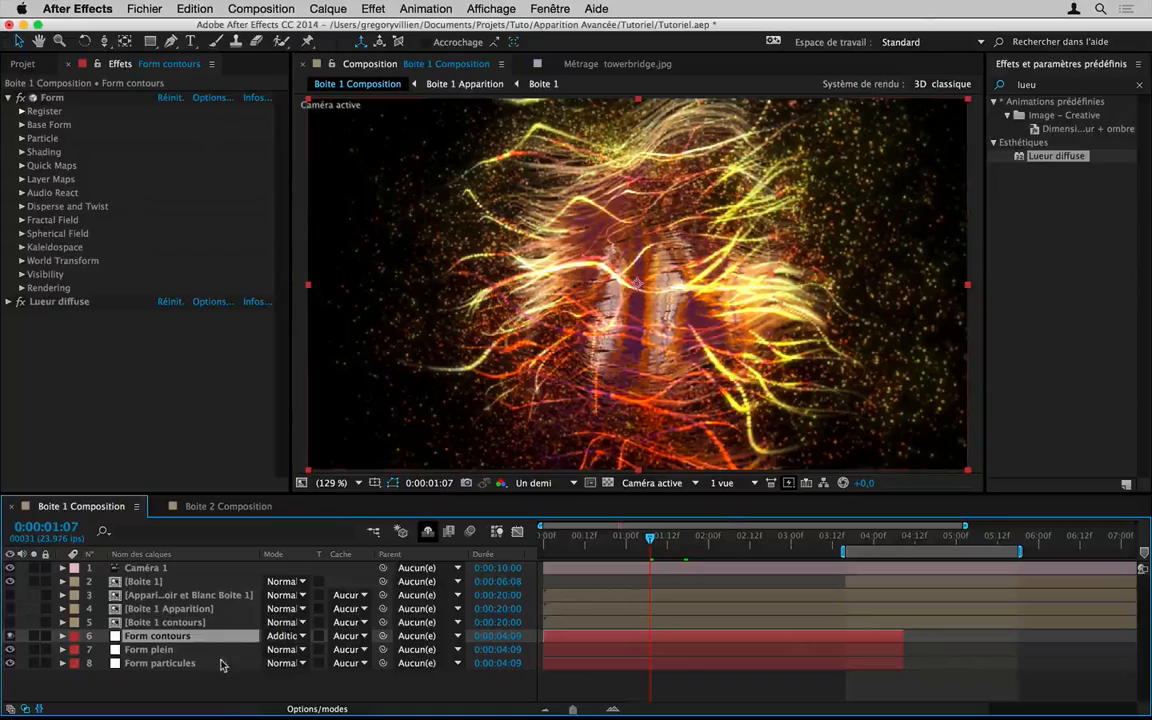
{"action": "left_click", "coordinate": [740, 540]}
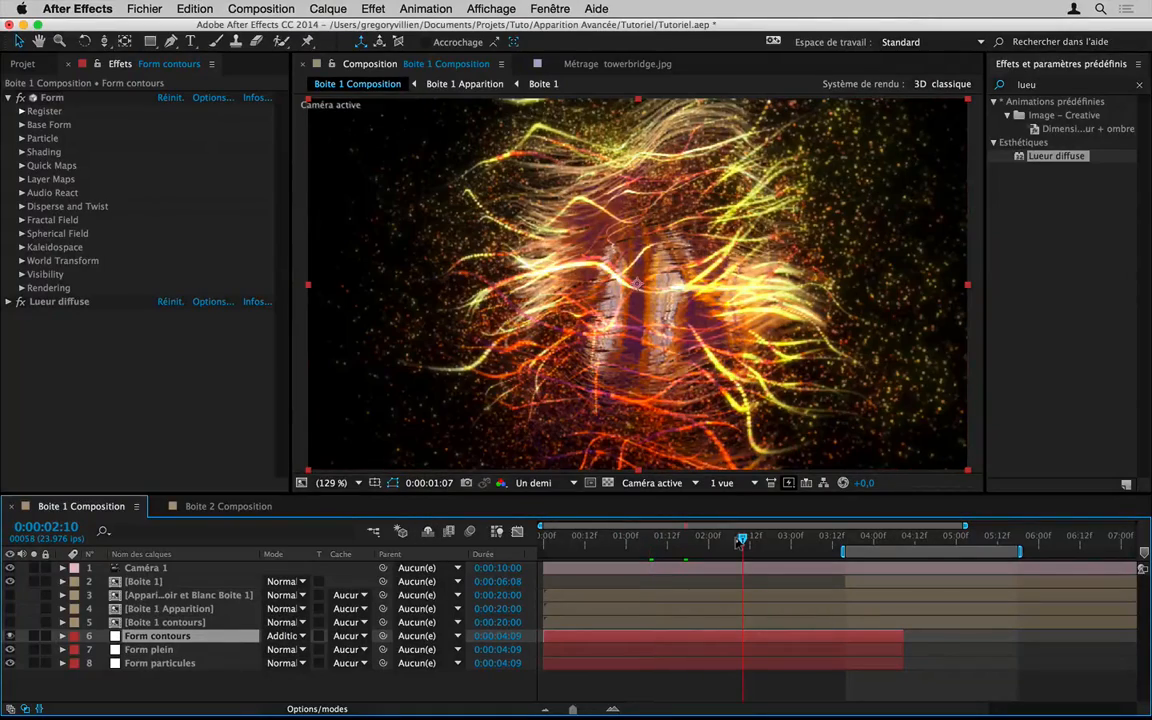